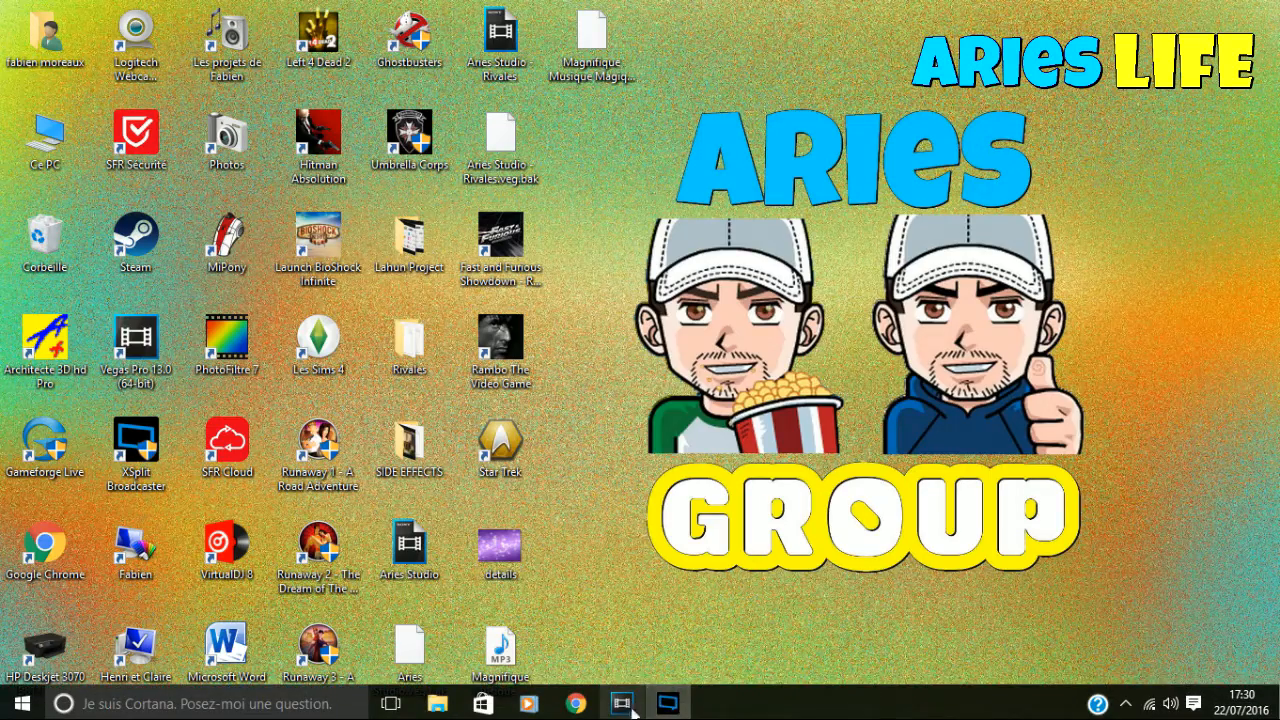
Step: Switch to Vegas Pro and insert a new video track in the empty project
{"action": "left_click", "coordinate": [622, 703]}
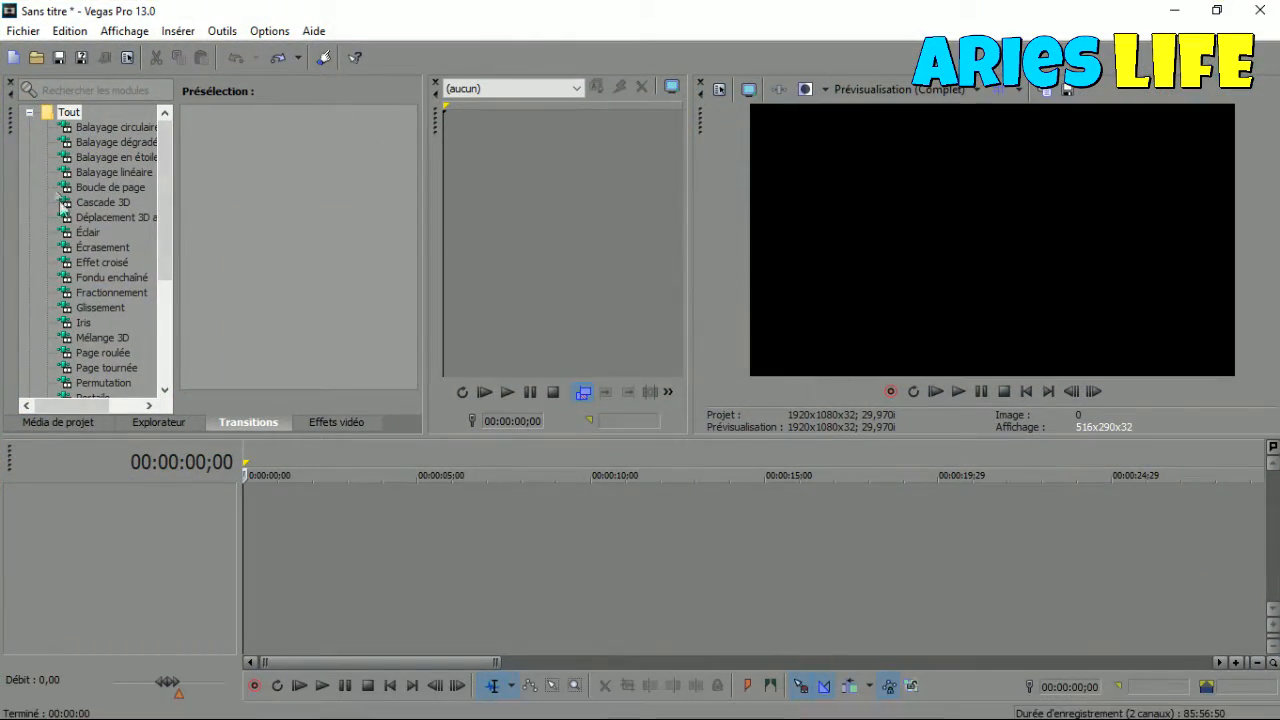
{"action": "left_click", "coordinate": [37, 57]}
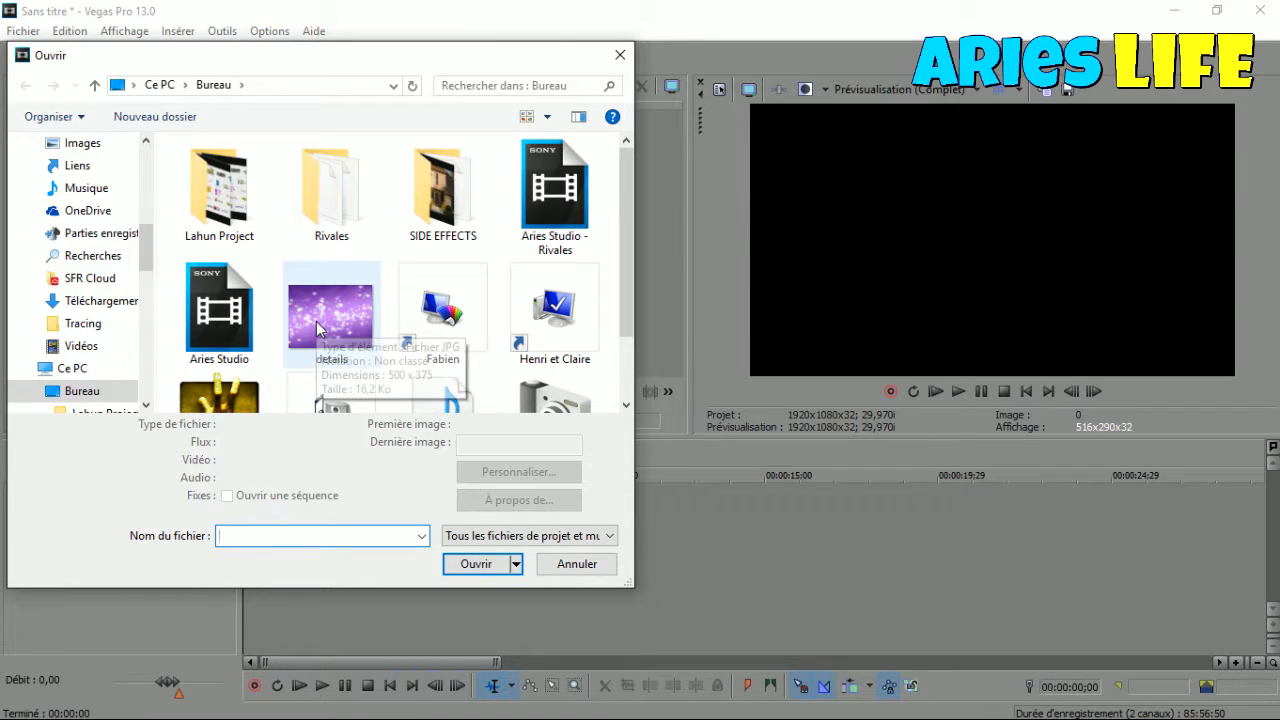
{"action": "left_click", "coordinate": [561, 567]}
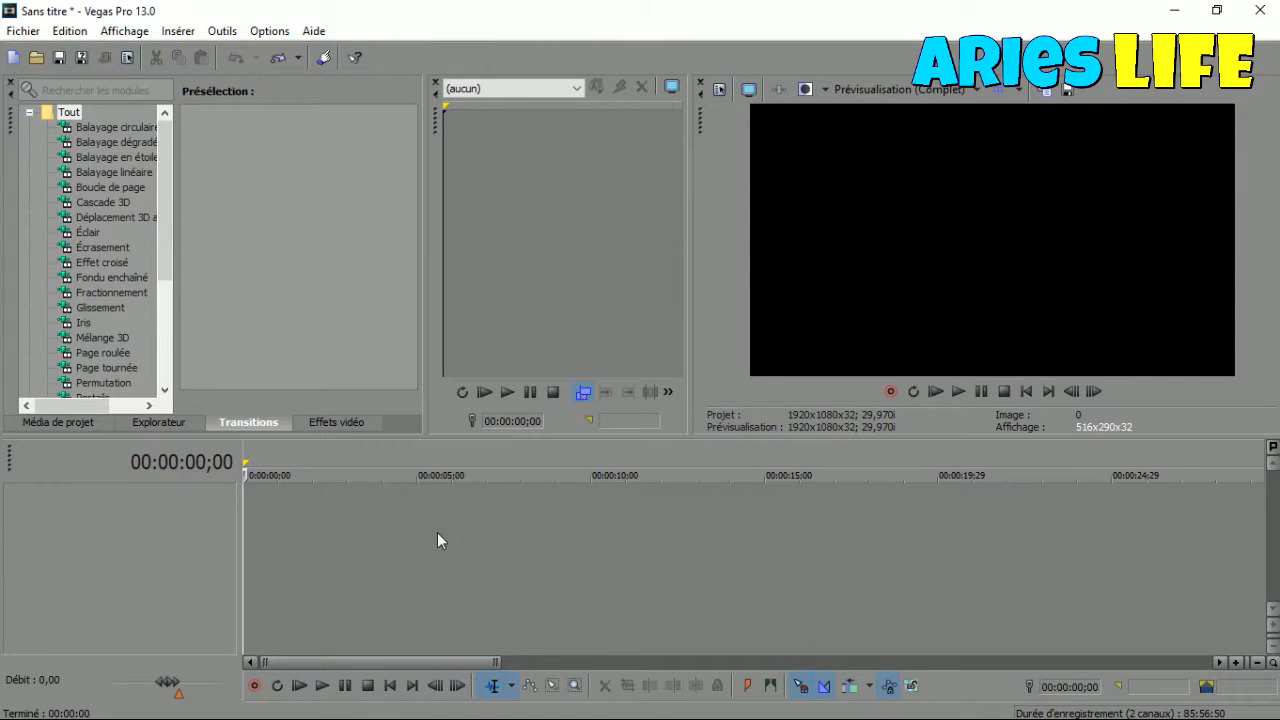
{"action": "right_click", "coordinate": [379, 513]}
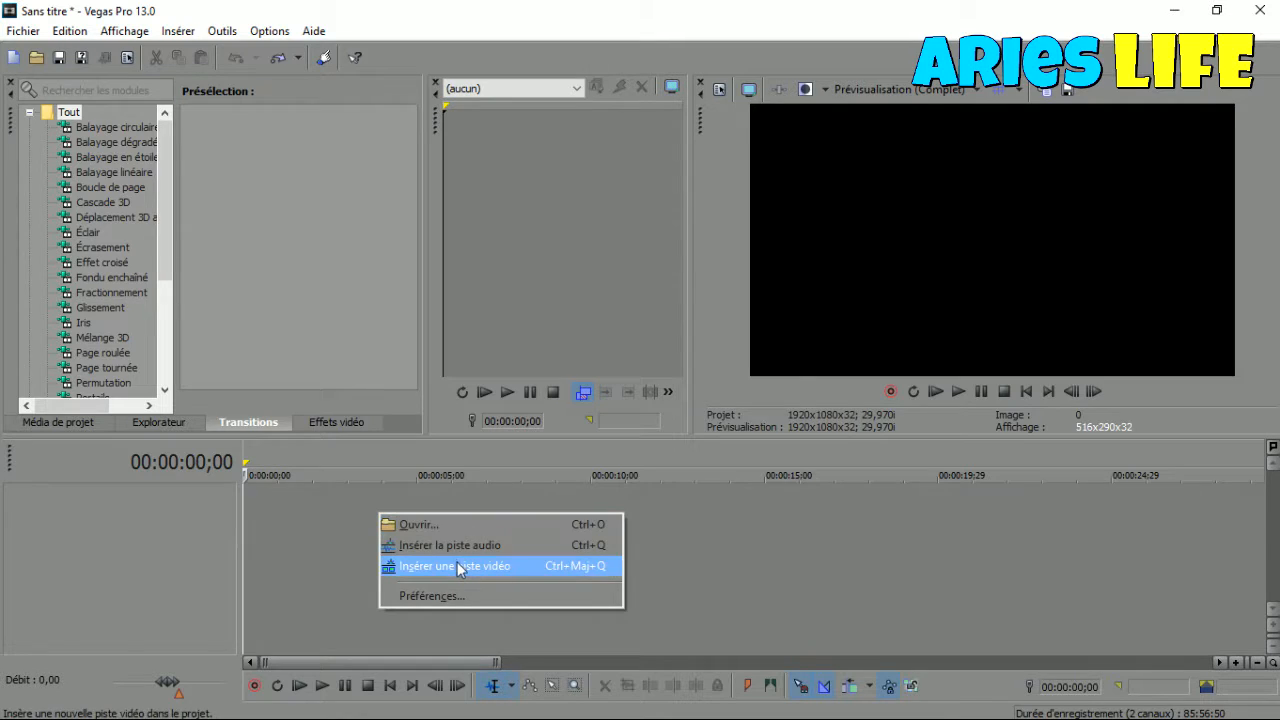
{"action": "left_click", "coordinate": [457, 566]}
Step: Insert a text media event on the video track and replace its sample text with "Aries Harry Potter"
{"action": "right_click", "coordinate": [417, 506]}
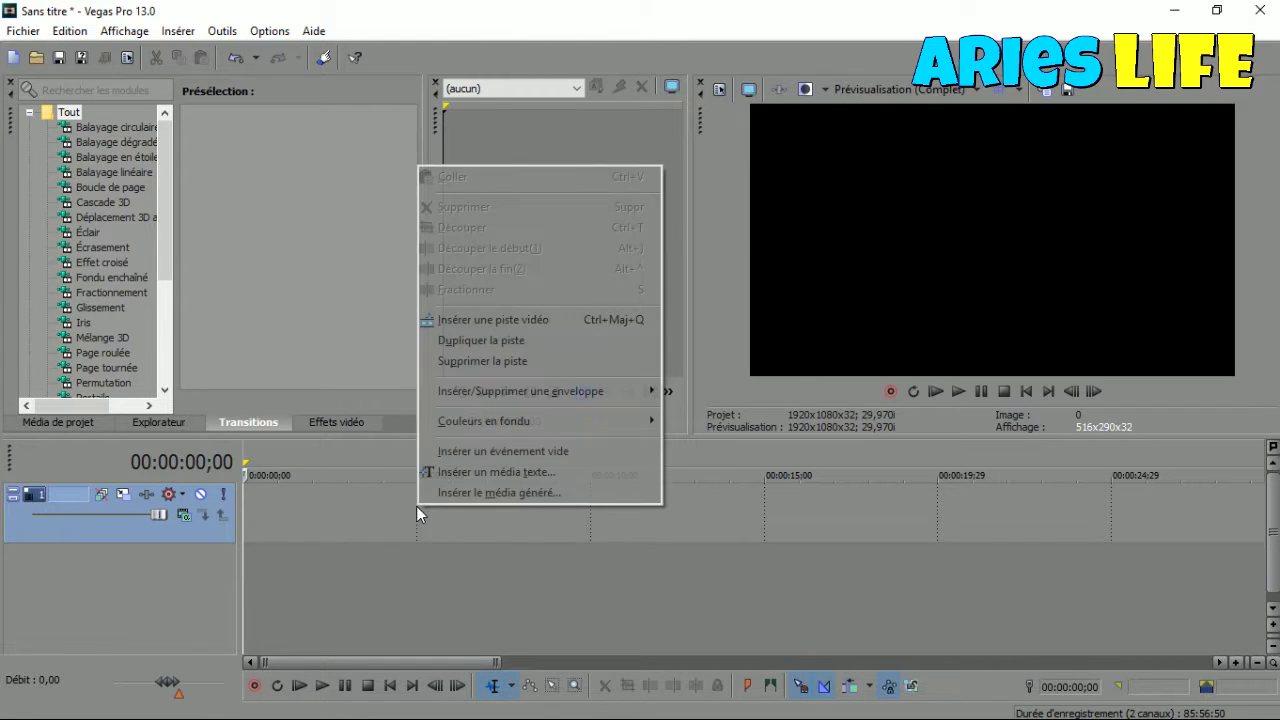
{"action": "left_click", "coordinate": [495, 472]}
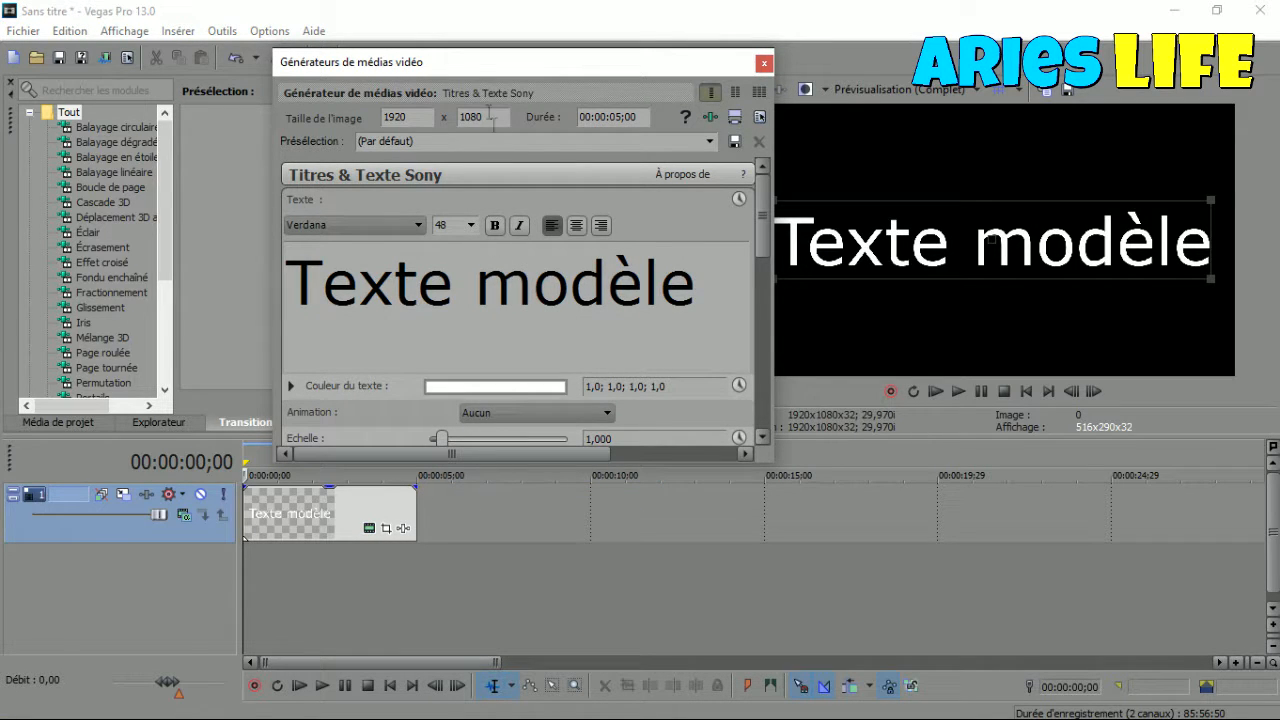
{"action": "left_click_drag", "start_coordinate": [470, 67], "coordinate": [261, 120]}
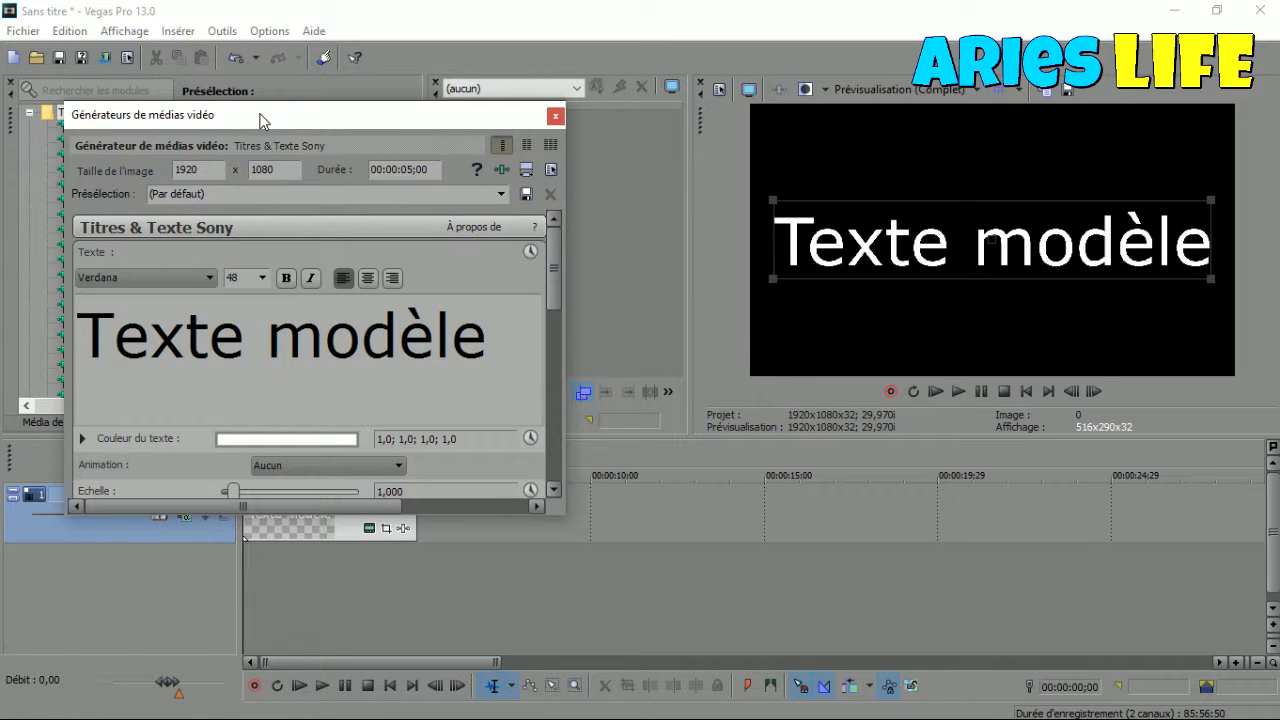
{"action": "triple_click", "coordinate": [346, 340]}
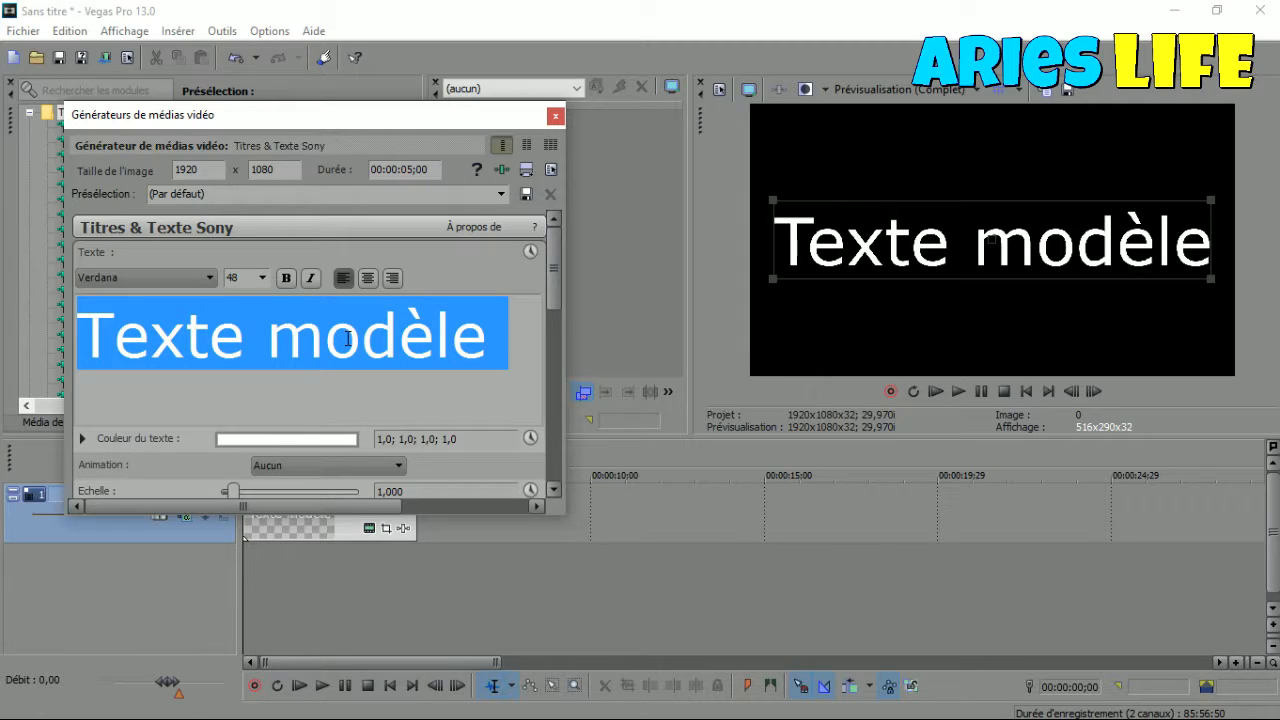
{"action": "type", "text": "Aries "}
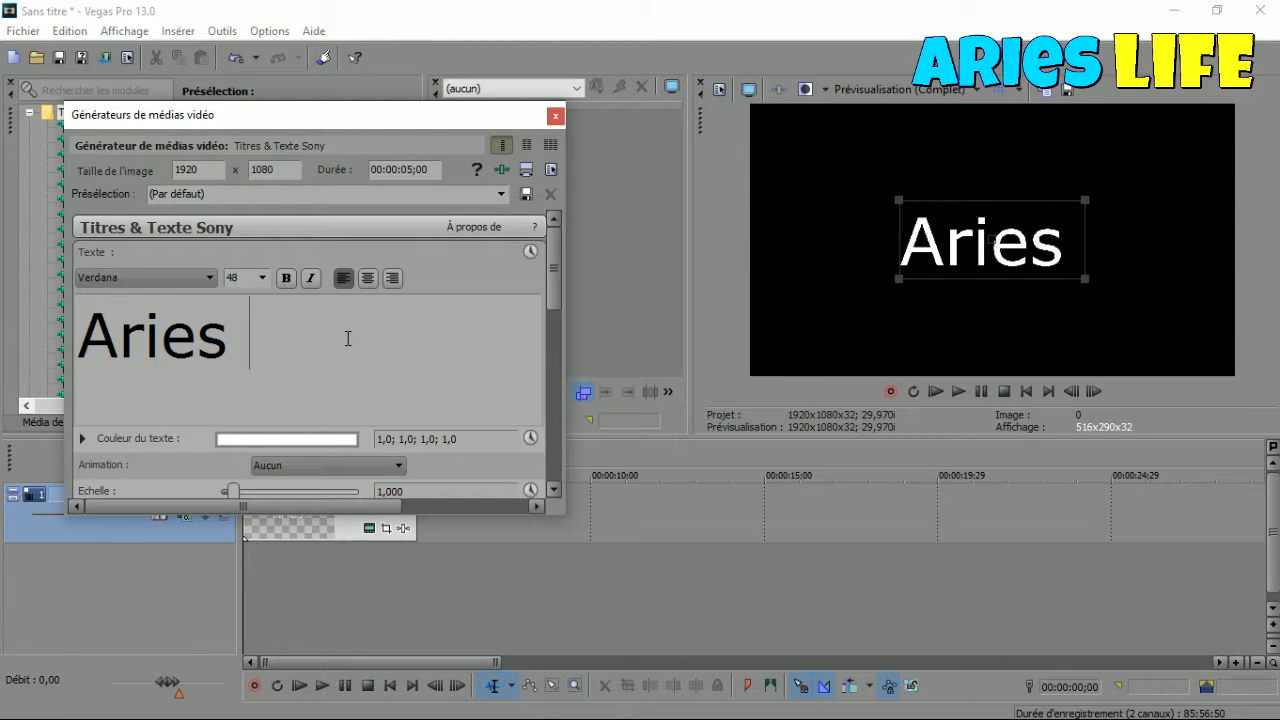
{"action": "type", "text": "Harry"}
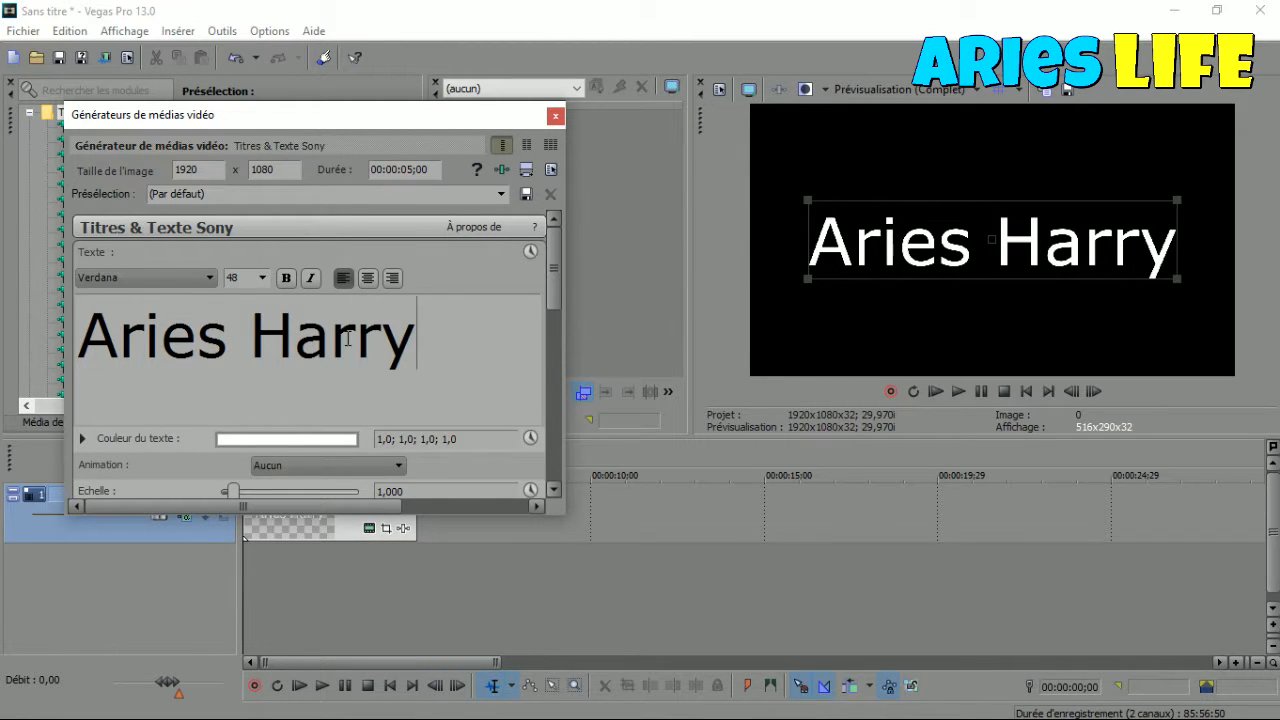
{"action": "type", "text": " Po"}
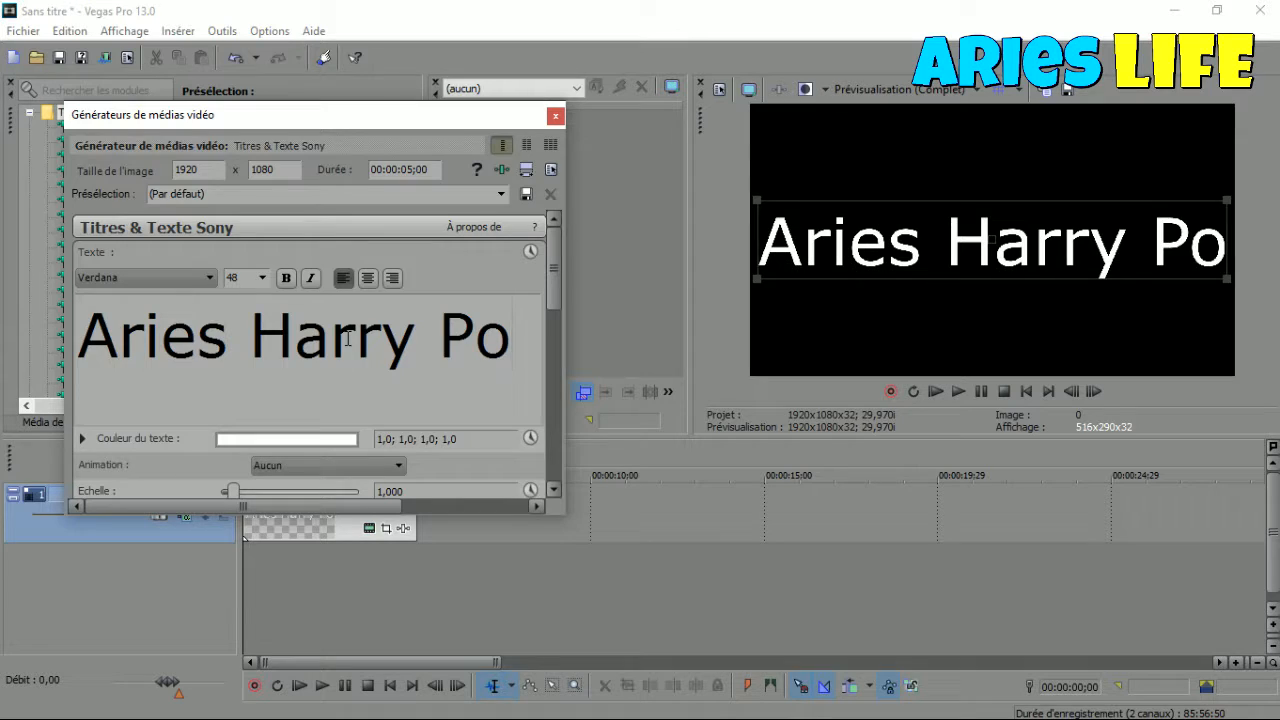
{"action": "type", "text": "tter"}
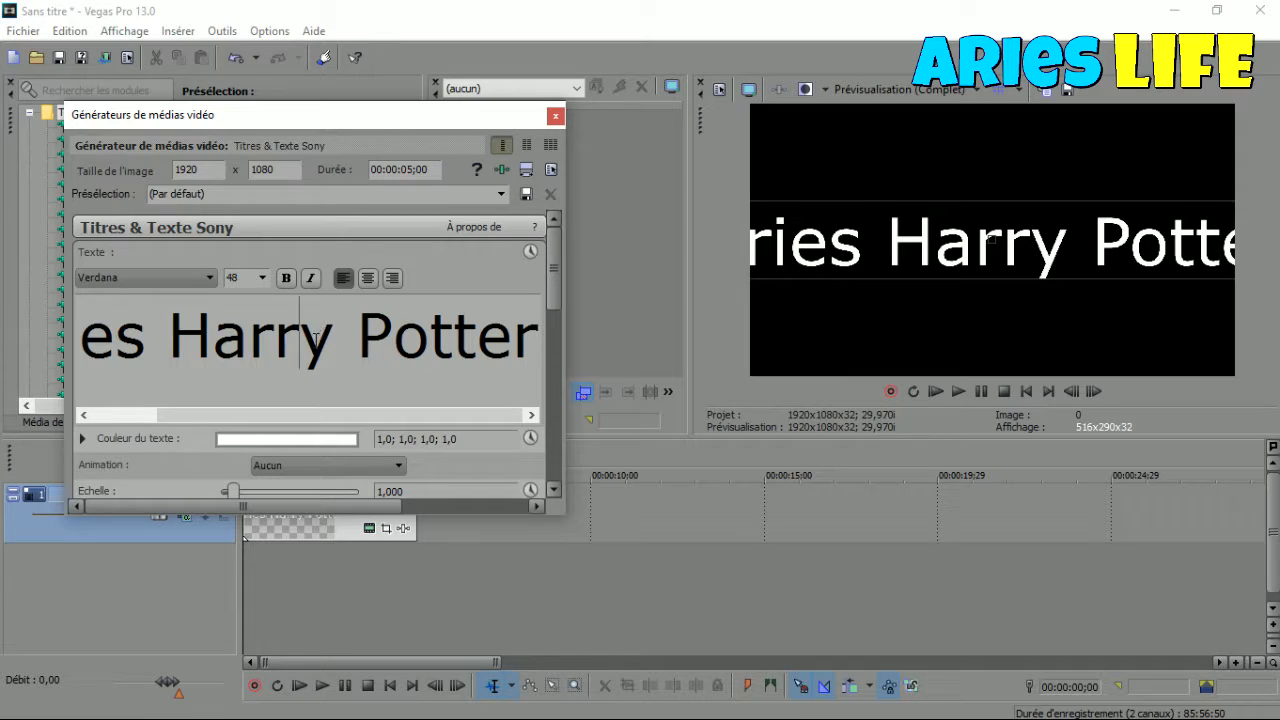
Step: Set the font of the whole title text to Harry P
{"action": "triple_click", "coordinate": [317, 337]}
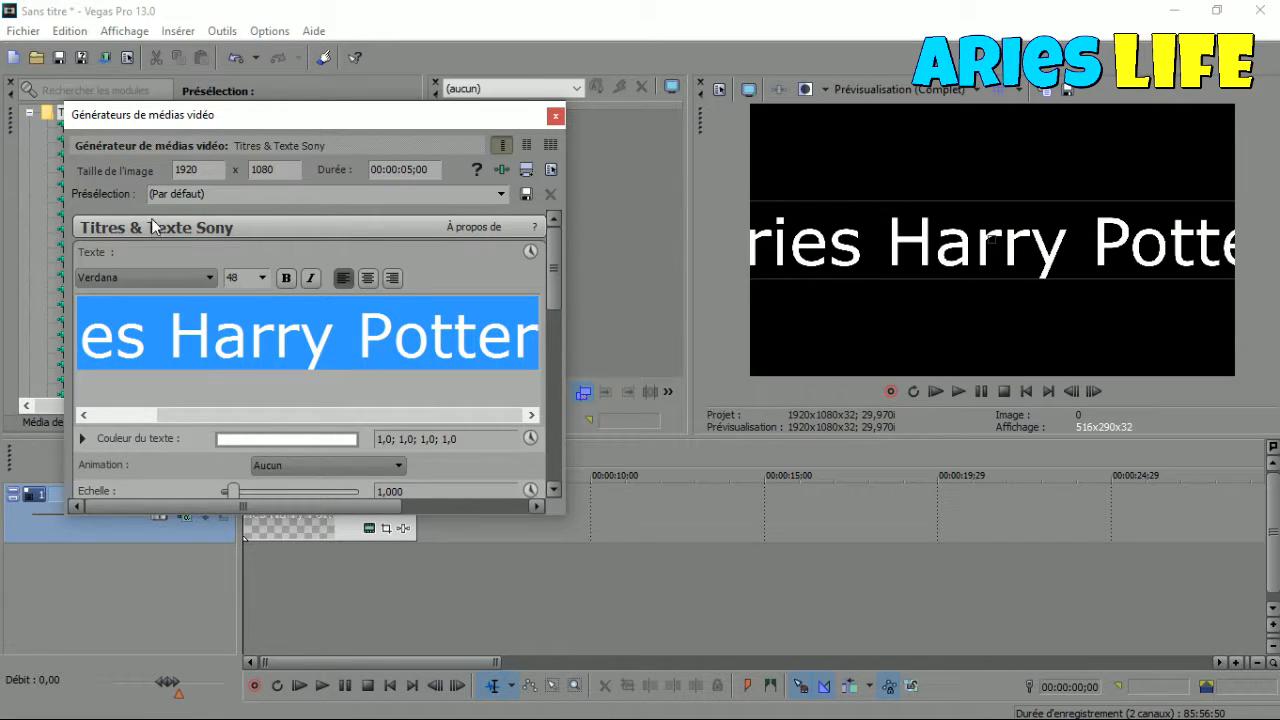
{"action": "left_click", "coordinate": [145, 280]}
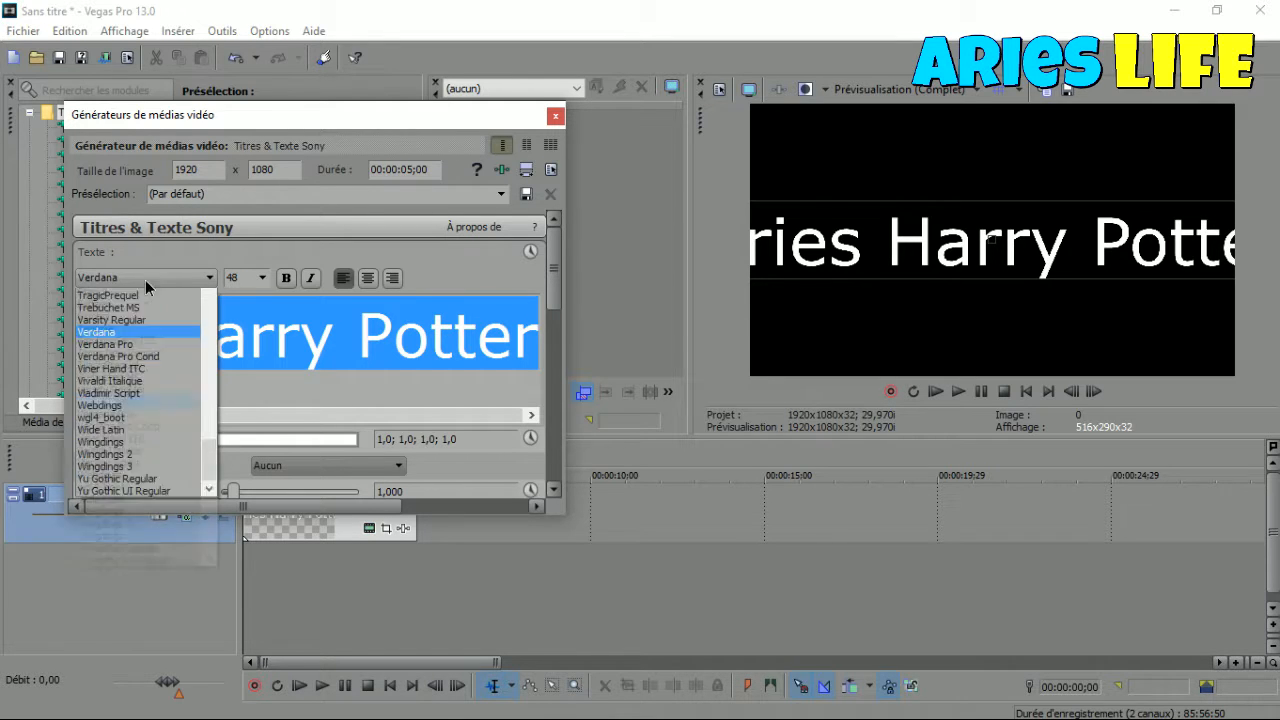
{"action": "key", "text": "h"}
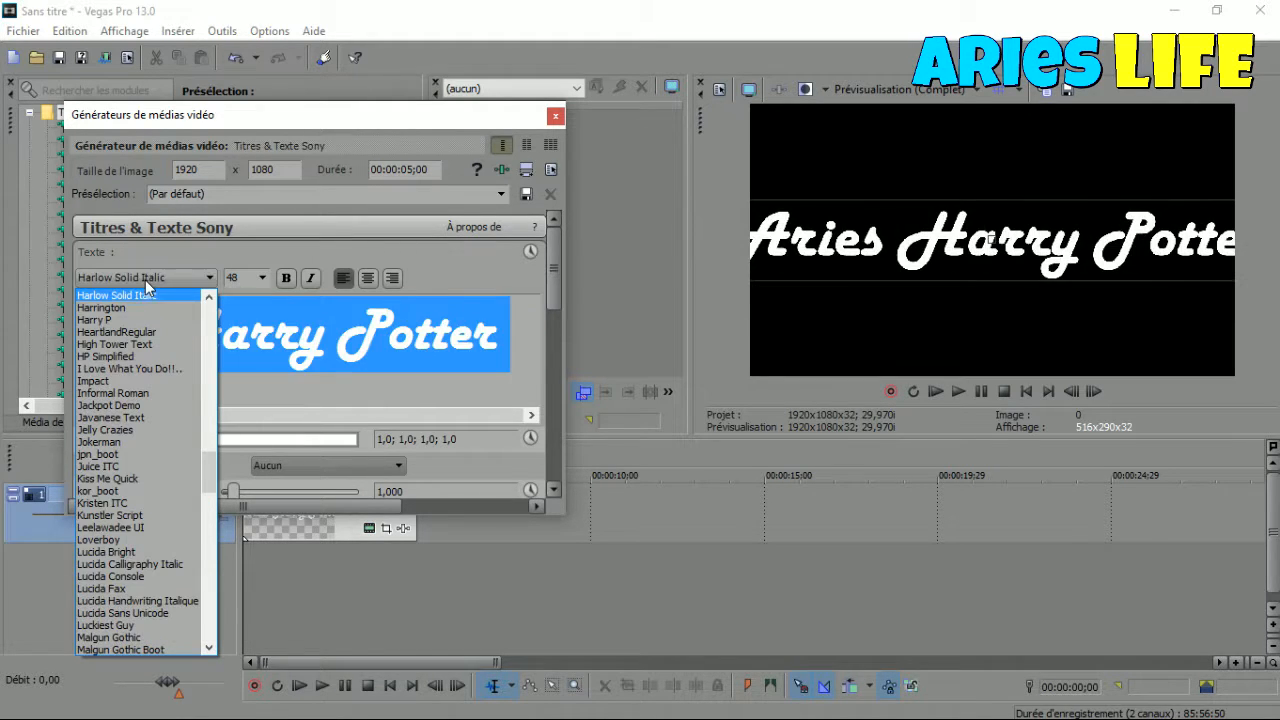
{"action": "left_click", "coordinate": [131, 320]}
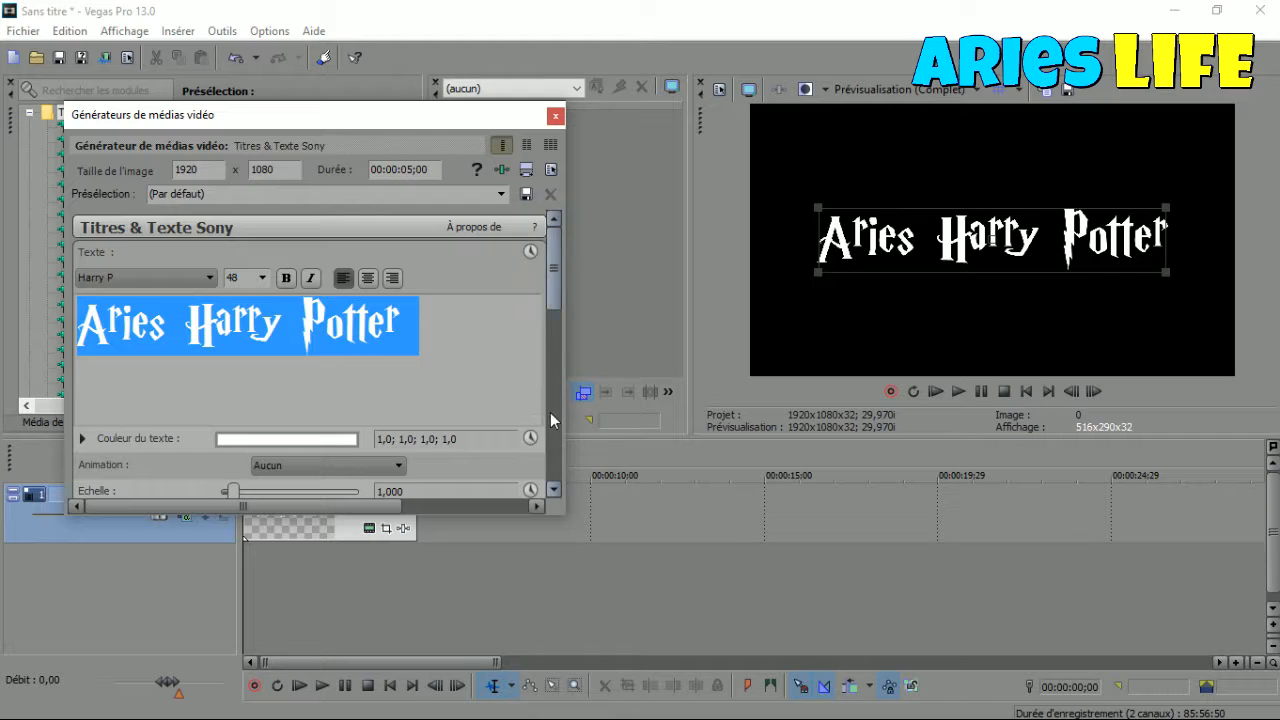
Step: Change the title's text colour to golden orange, 1,0; 0,77; 0,0; 1,0
{"action": "scroll", "coordinate": [550, 412], "scroll_direction": "down", "scroll_amount": 2}
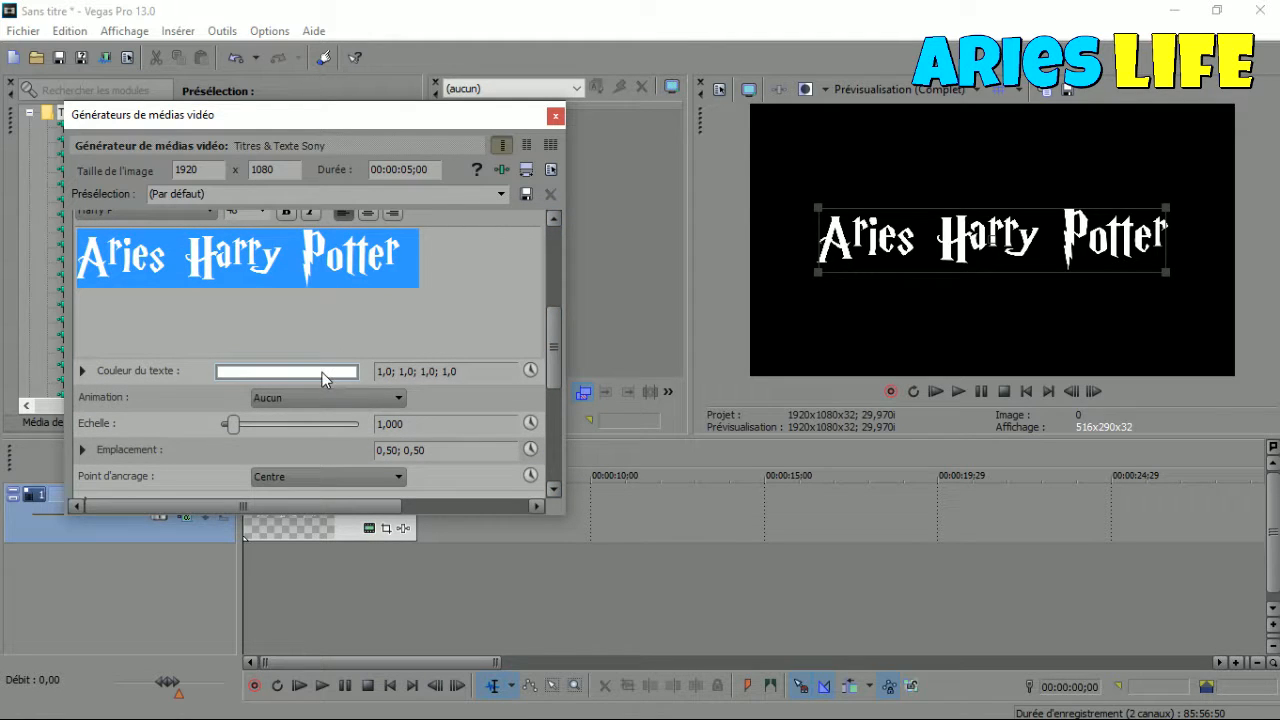
{"action": "left_click", "coordinate": [322, 372]}
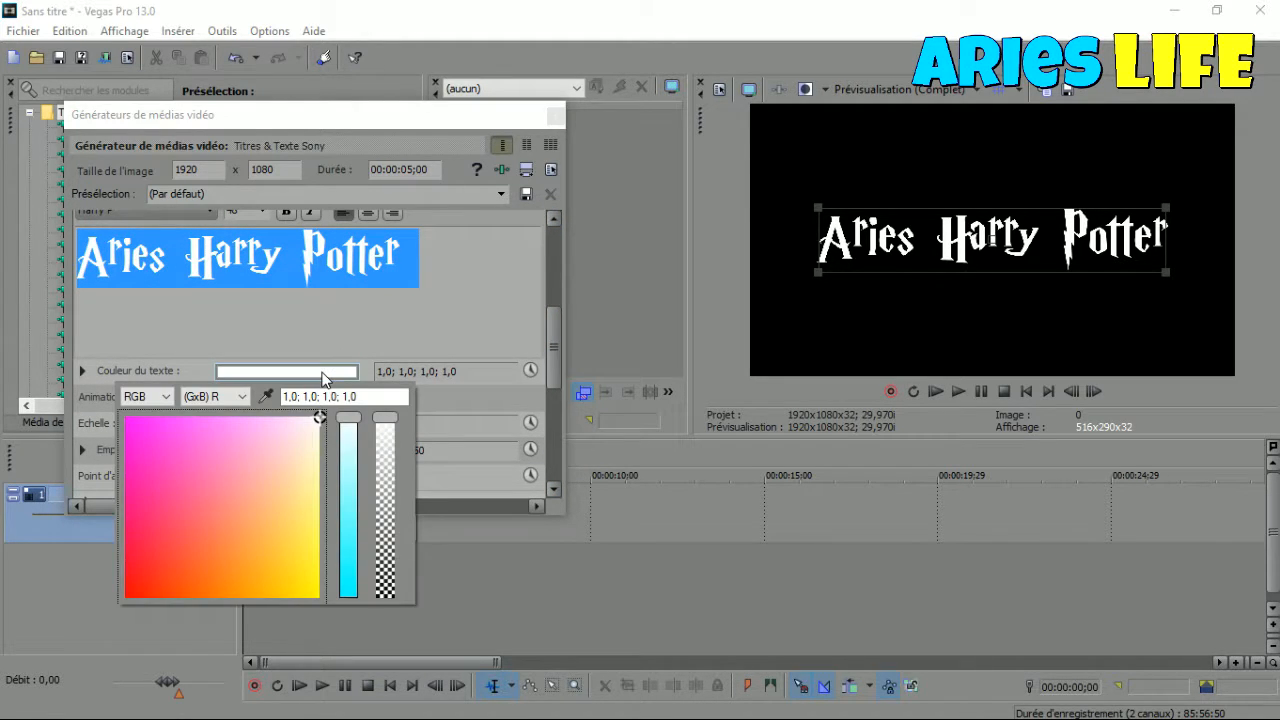
{"action": "left_click_drag", "start_coordinate": [320, 420], "coordinate": [276, 614]}
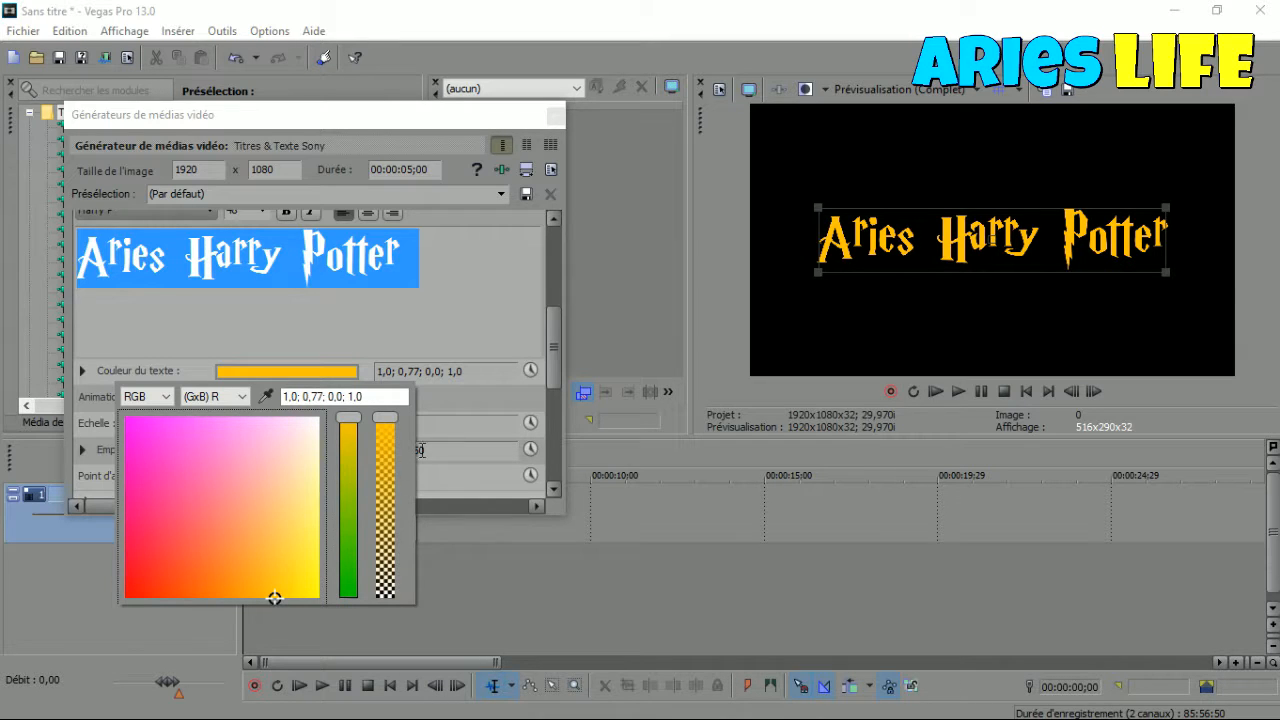
{"action": "left_click", "coordinate": [455, 401]}
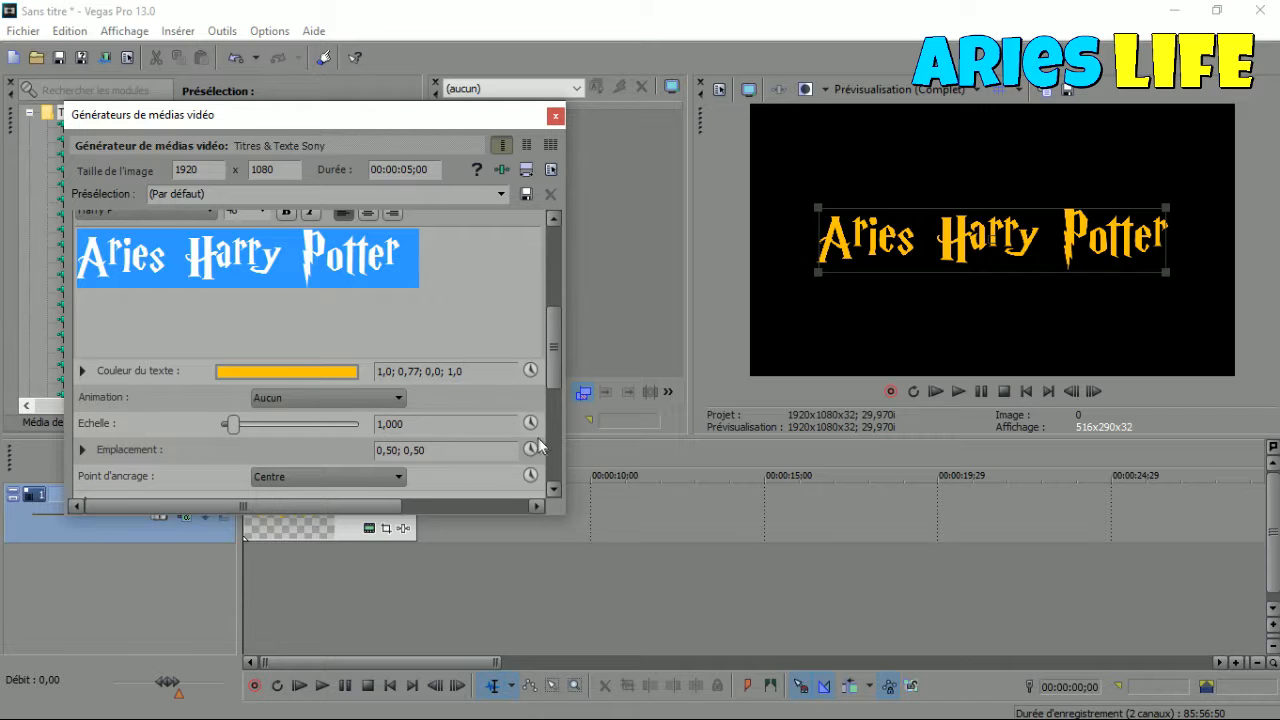
Step: Give the title a white outline with a width of 5,000 and close the media generator
{"action": "scroll", "coordinate": [538, 440], "scroll_direction": "down", "scroll_amount": 3}
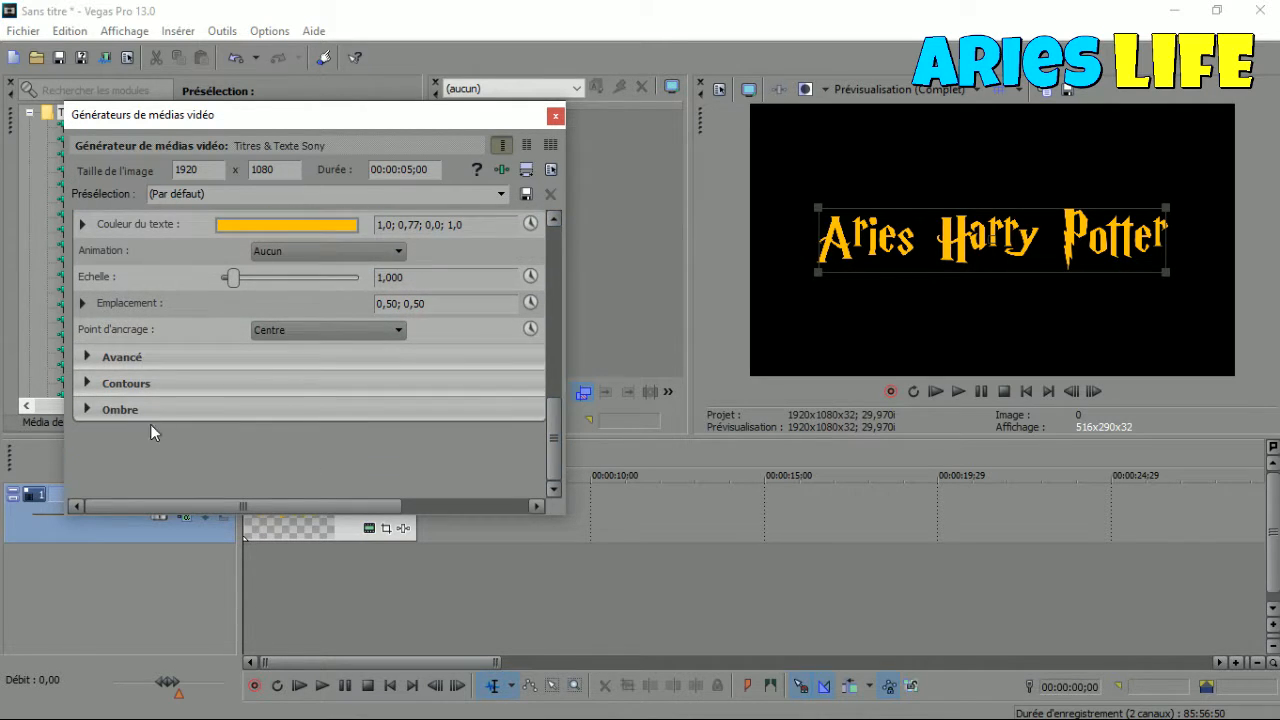
{"action": "left_click", "coordinate": [86, 383]}
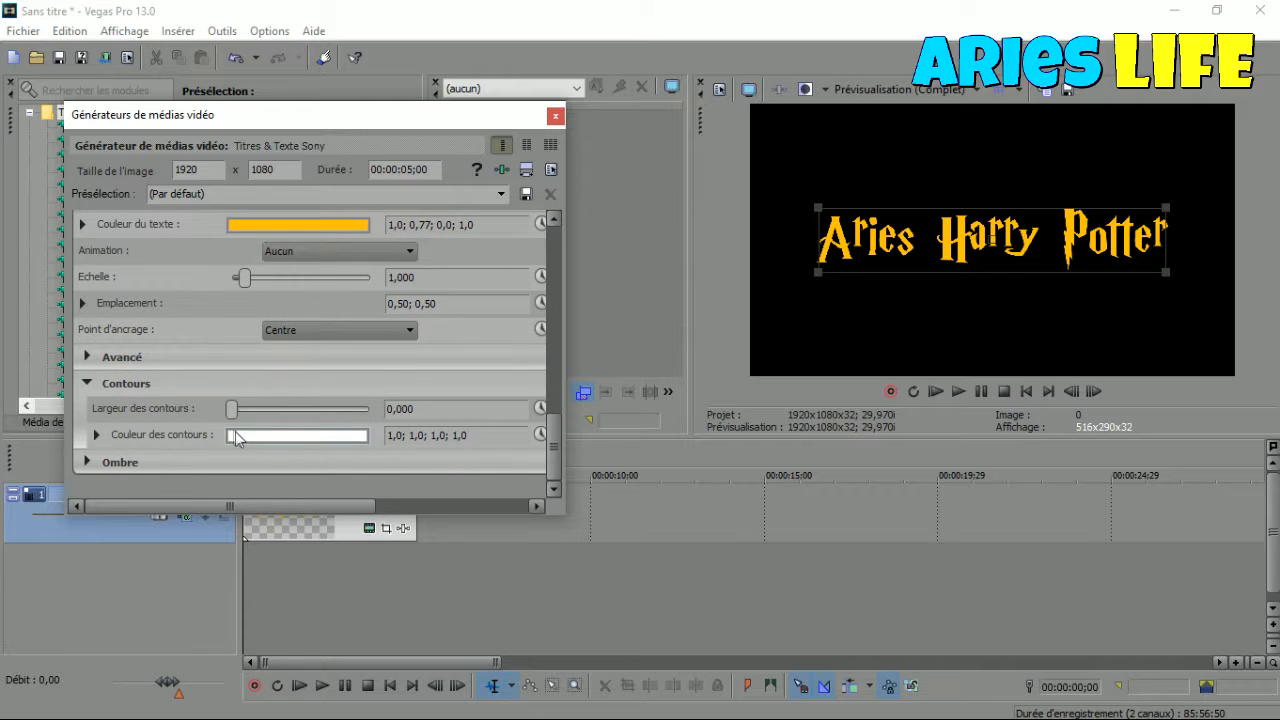
{"action": "left_click", "coordinate": [423, 409]}
{"action": "type", "text": "5"}
{"action": "left_click_drag", "start_coordinate": [230, 418], "coordinate": [178, 410]}
{"action": "left_click", "coordinate": [449, 412]}
{"action": "type", "text": "5"}
{"action": "left_click", "coordinate": [492, 436]}
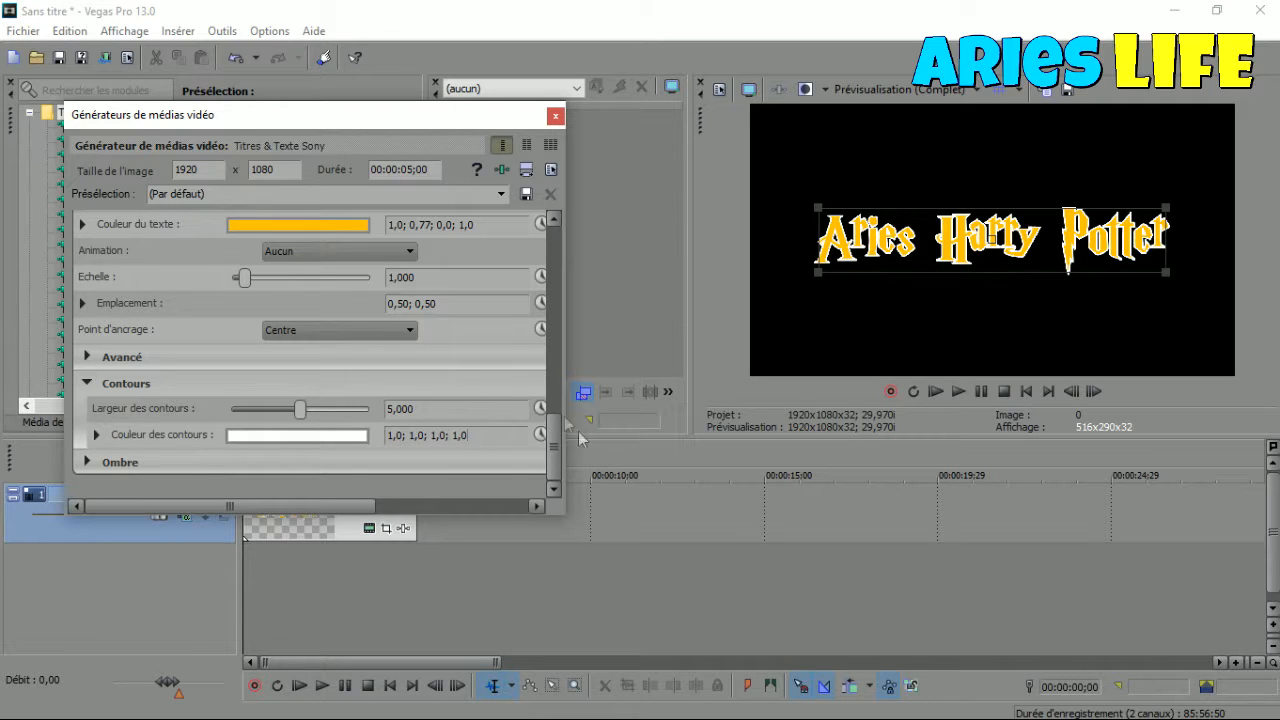
{"action": "left_click", "coordinate": [553, 118]}
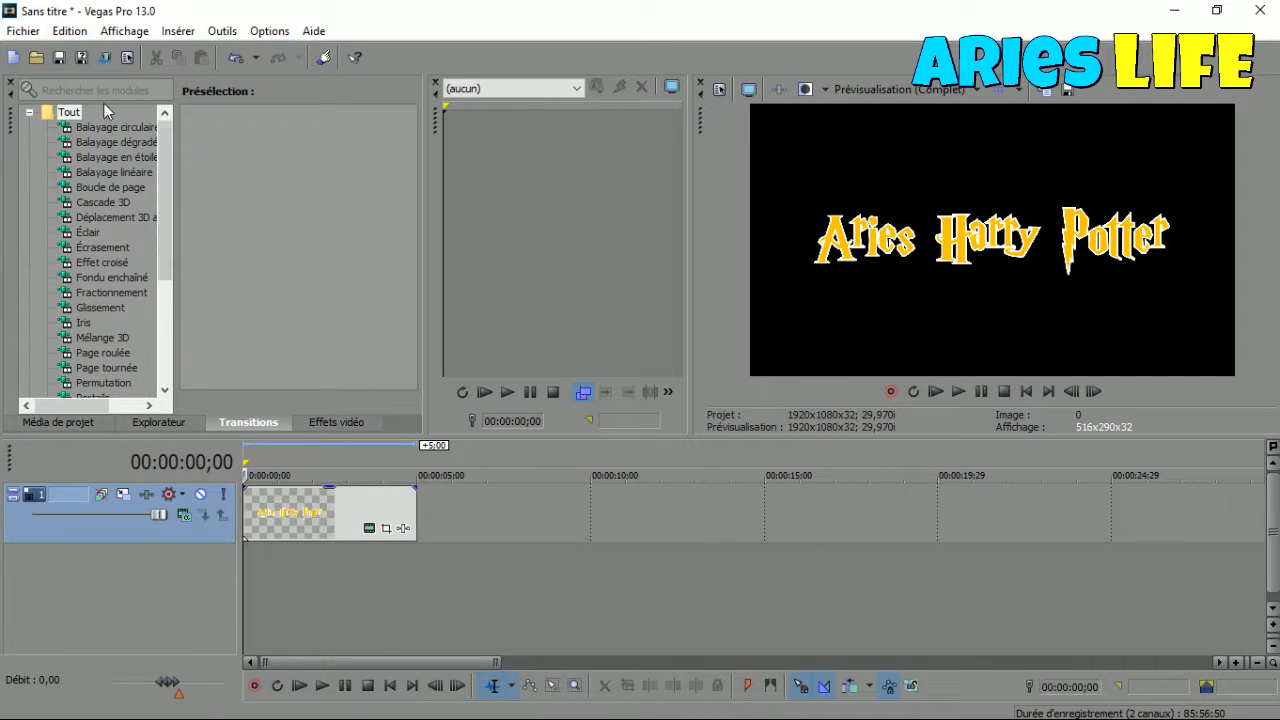
Step: Import the image "details" from the desktop and move it onto a new track below the title
{"action": "left_click", "coordinate": [37, 58]}
{"action": "left_click", "coordinate": [332, 330]}
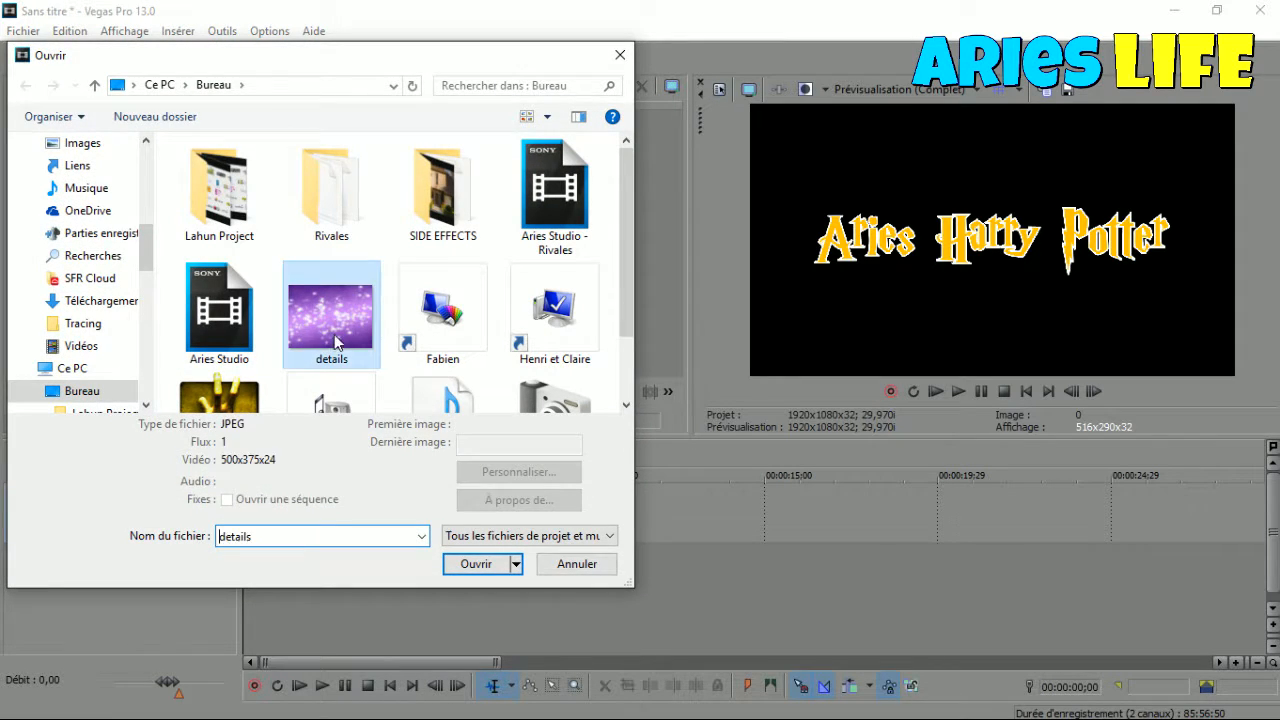
{"action": "double_click", "coordinate": [334, 334]}
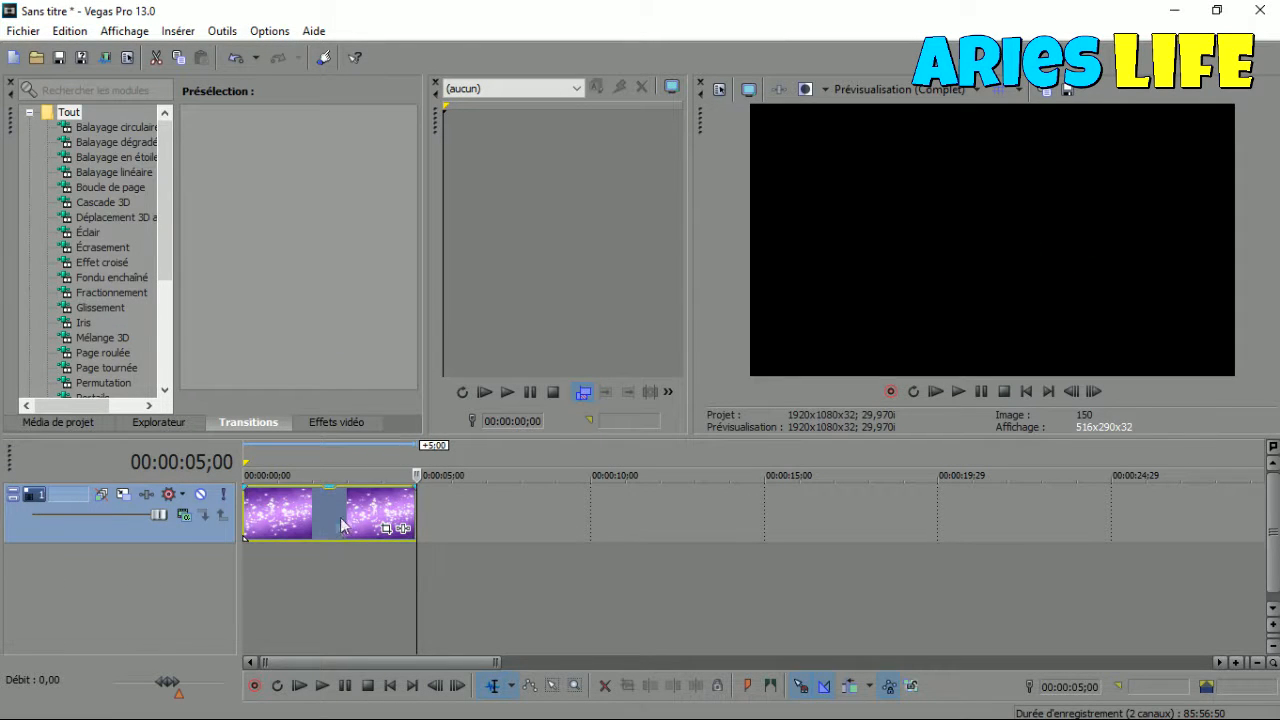
{"action": "left_click_drag", "start_coordinate": [331, 522], "coordinate": [329, 563]}
{"action": "left_click", "coordinate": [305, 585]}
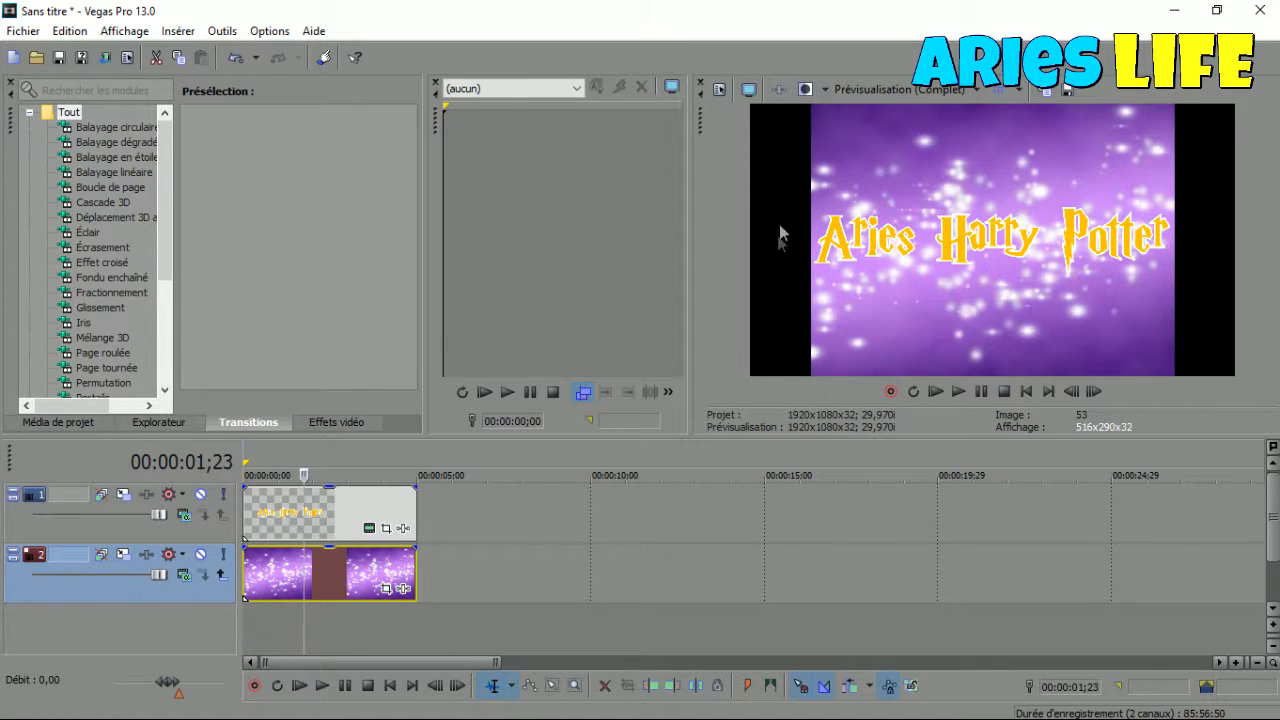
Step: Crop the details image event to about 375 by 210,9 and centre the crop at 250,0; 187,5 so it fills the frame
{"action": "left_click", "coordinate": [385, 588]}
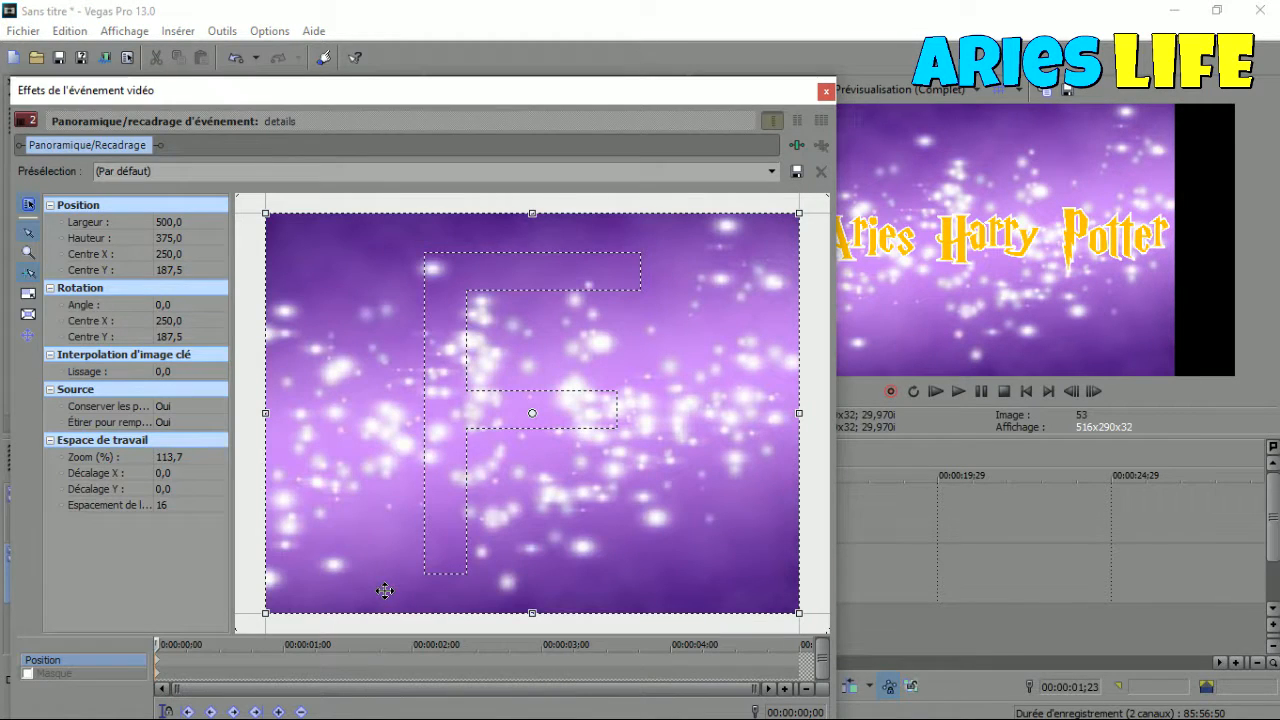
{"action": "left_click", "coordinate": [826, 91]}
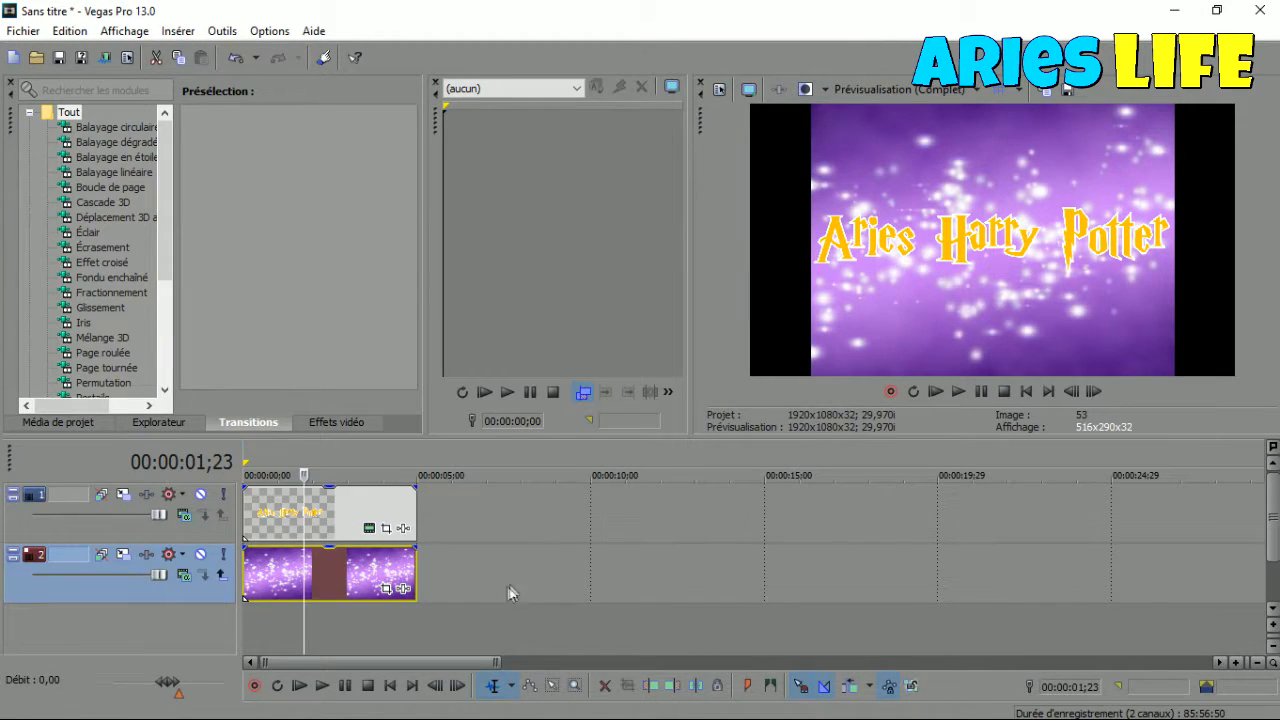
{"action": "left_click", "coordinate": [386, 590]}
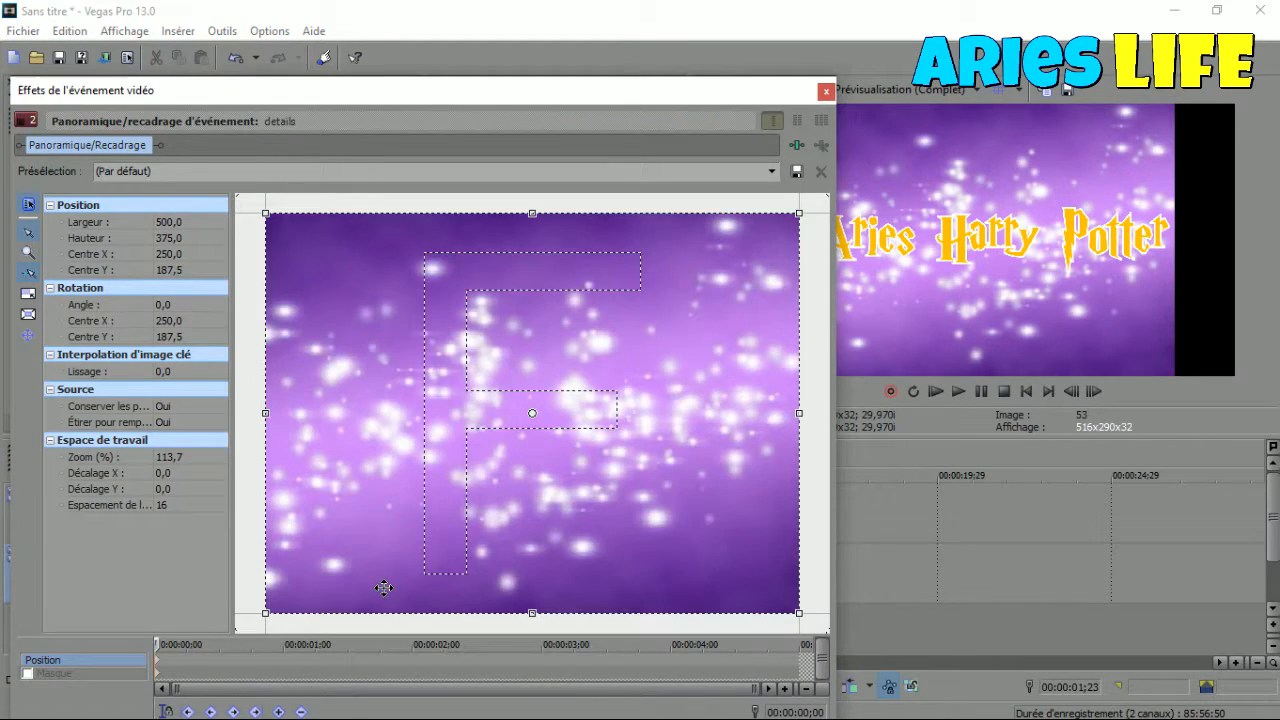
{"action": "scroll", "coordinate": [491, 486], "scroll_direction": "down", "scroll_amount": 3}
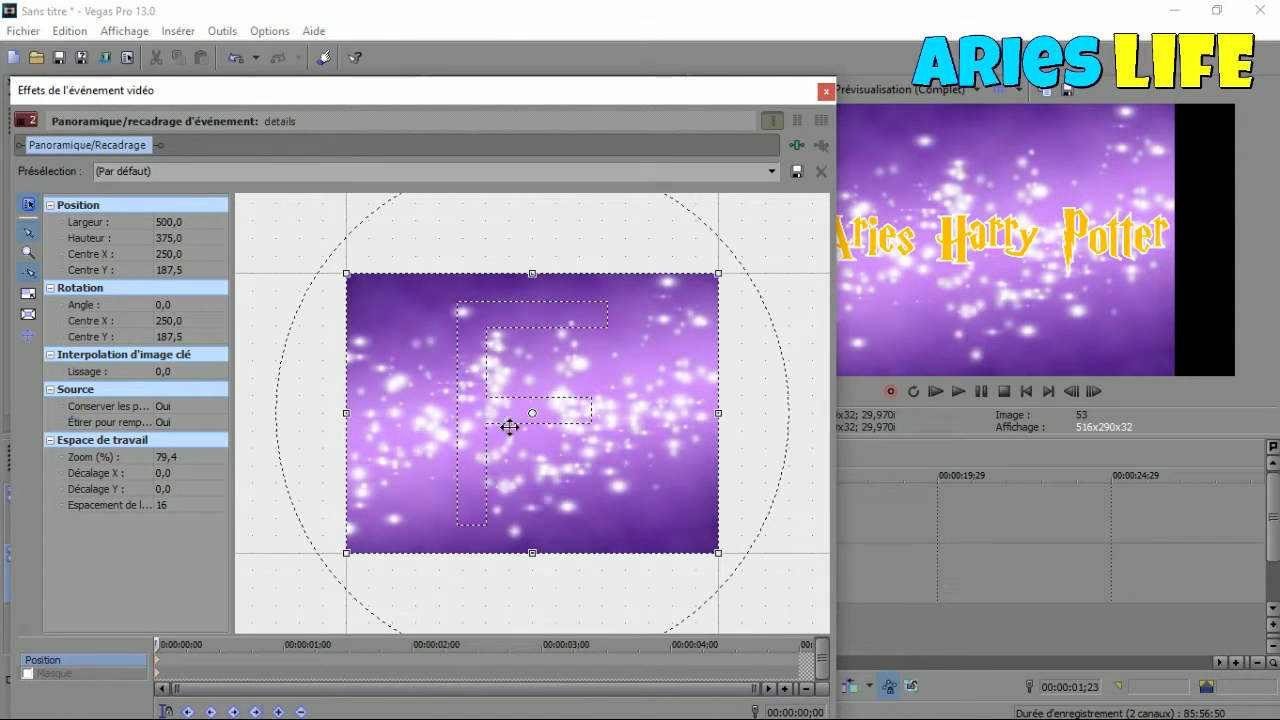
{"action": "left_click_drag", "start_coordinate": [469, 96], "coordinate": [363, 87]}
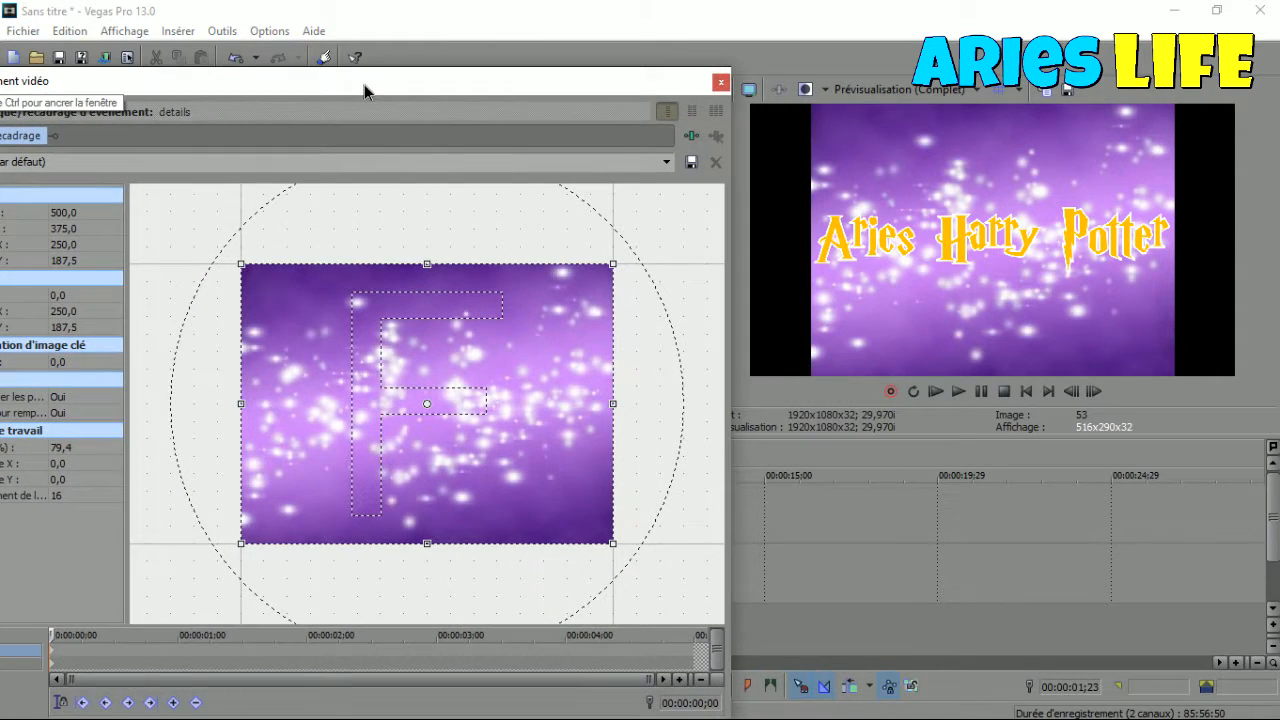
{"action": "scroll", "coordinate": [503, 410], "scroll_direction": "down", "scroll_amount": 3}
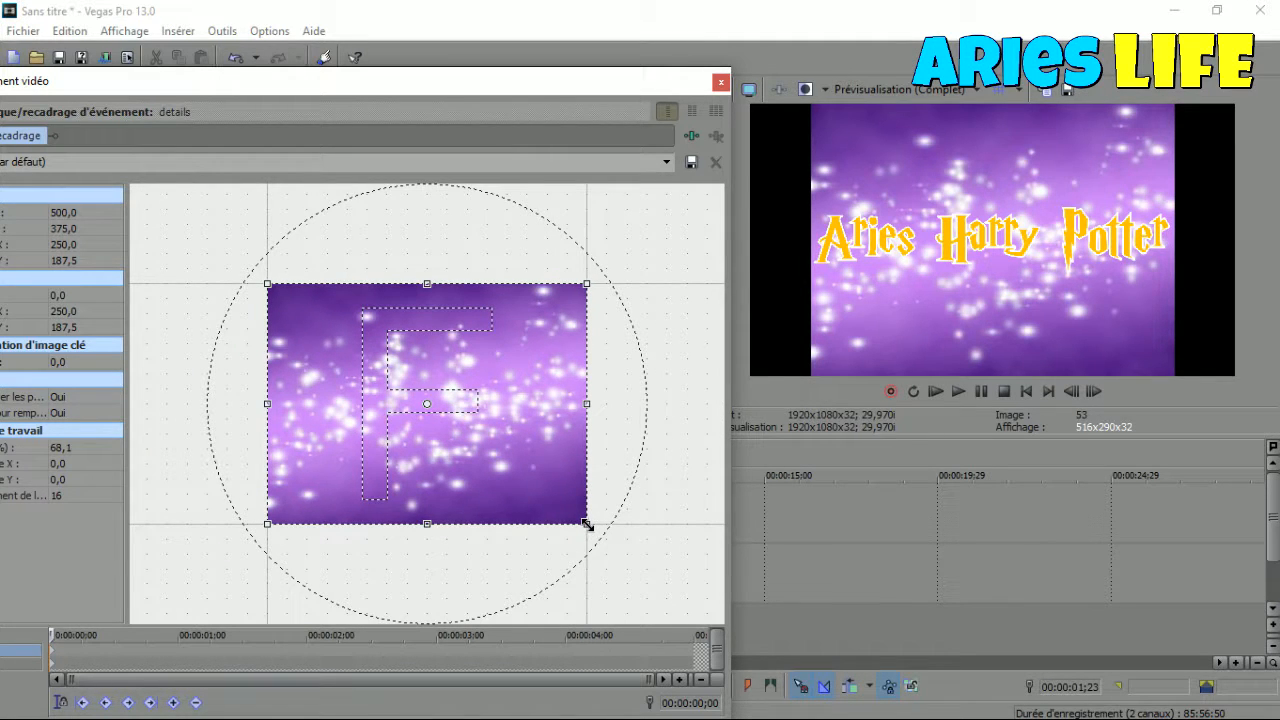
{"action": "left_click_drag", "start_coordinate": [588, 525], "coordinate": [505, 408]}
{"action": "left_click_drag", "start_coordinate": [504, 407], "coordinate": [505, 420]}
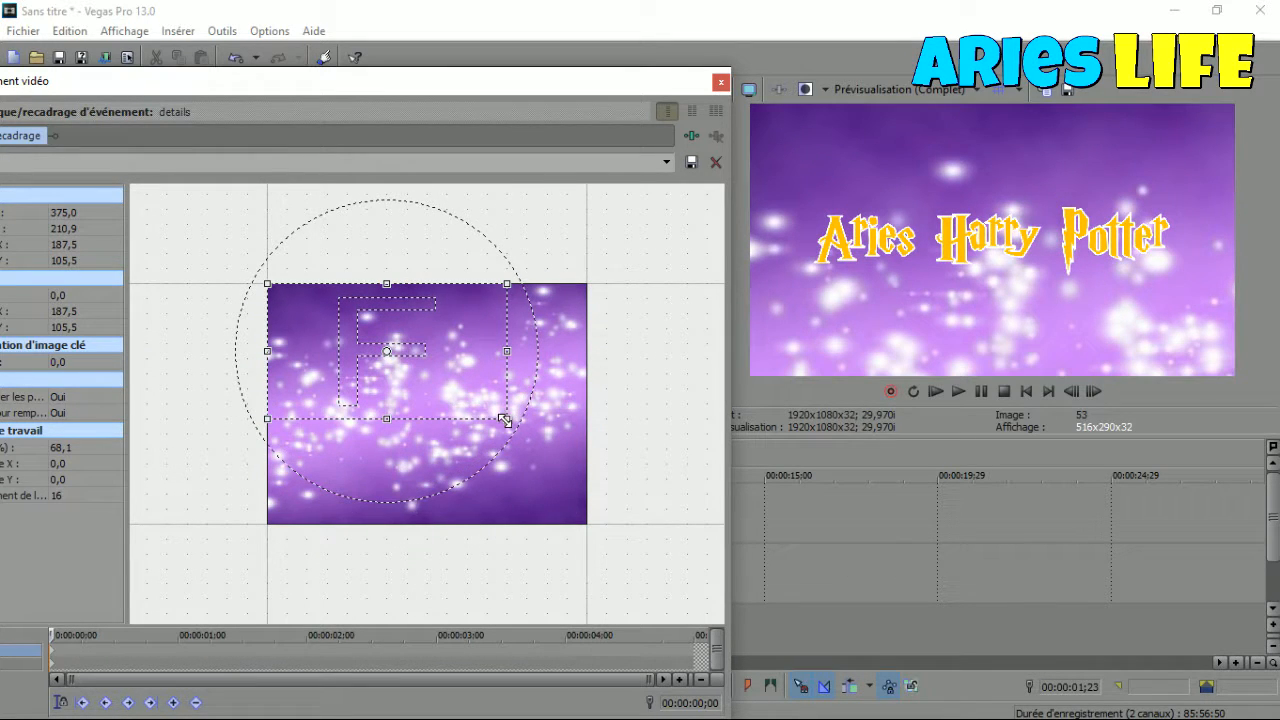
{"action": "left_click_drag", "start_coordinate": [441, 383], "coordinate": [486, 427]}
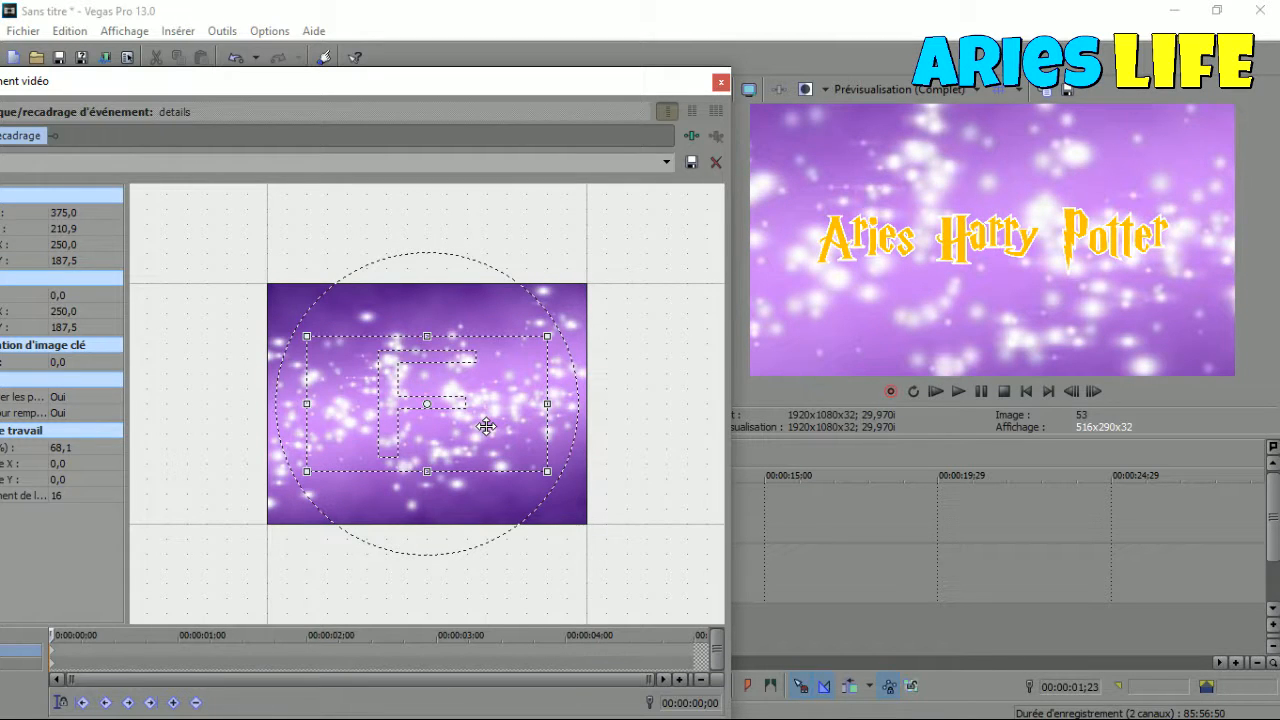
Step: Close the image's crop settings, then try the Chute des mots animation on the title and play it from the start
{"action": "left_click", "coordinate": [720, 81]}
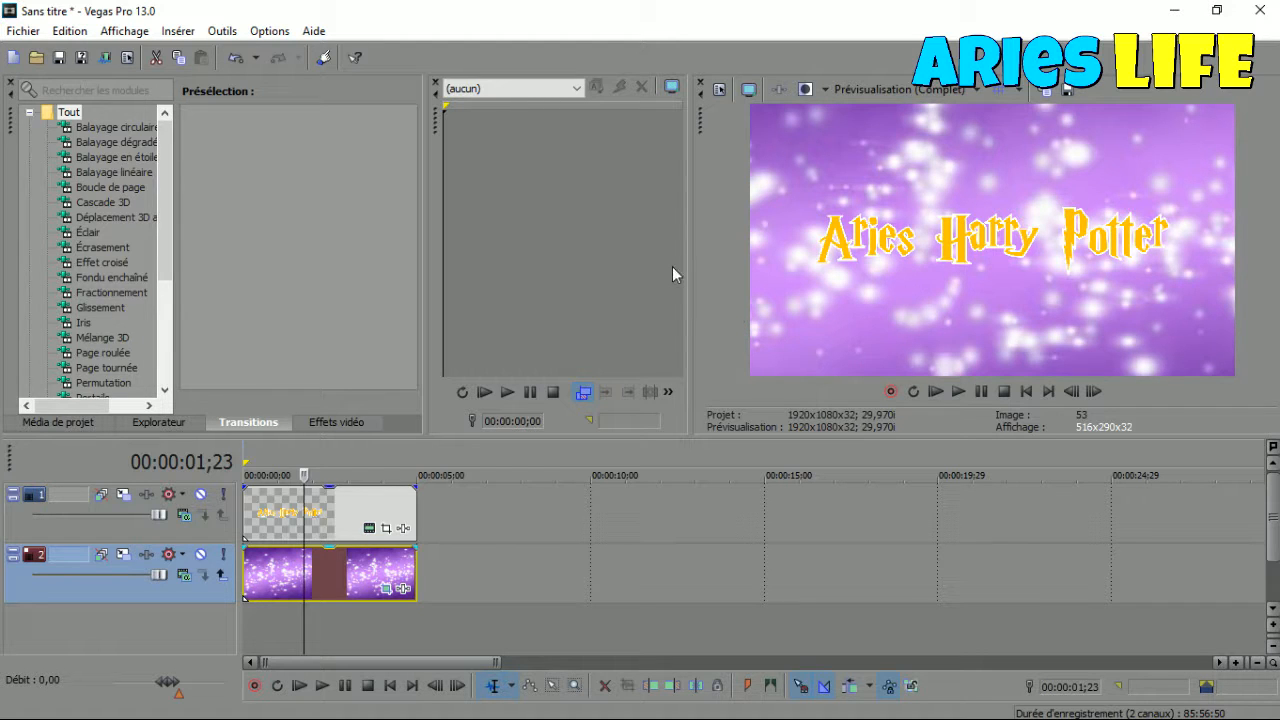
{"action": "left_click", "coordinate": [369, 529]}
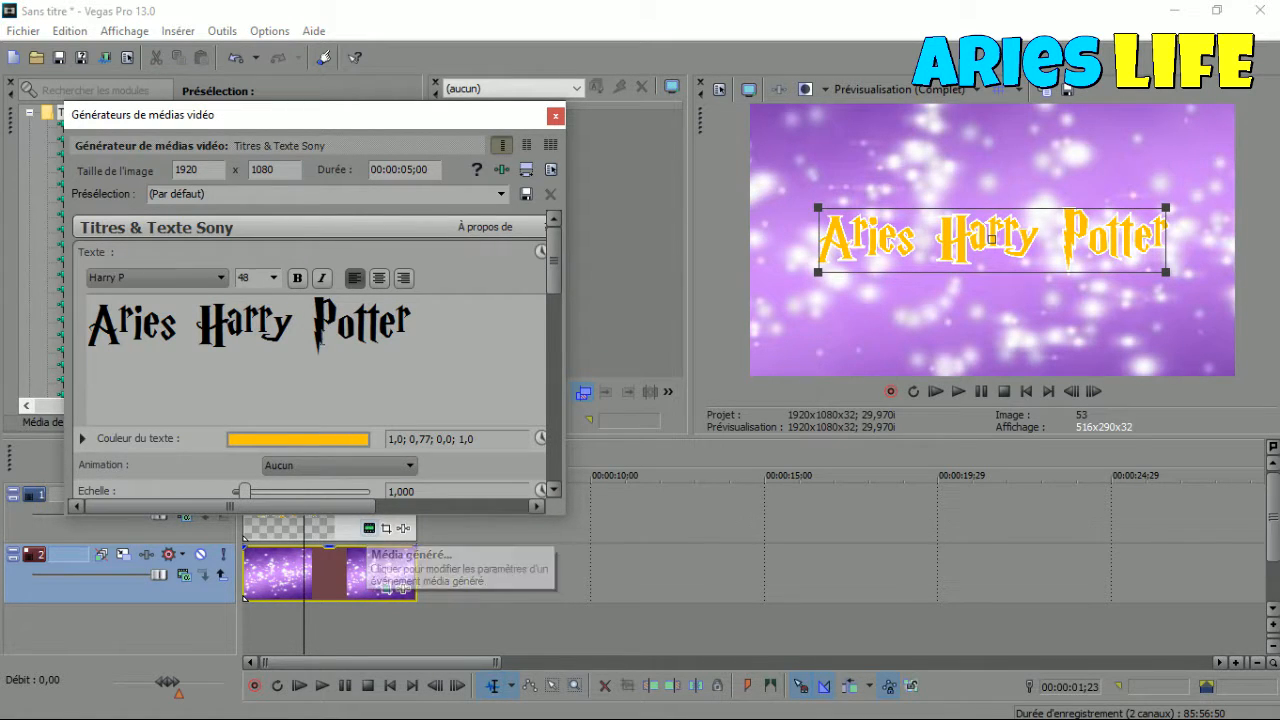
{"action": "triple_click", "coordinate": [317, 338]}
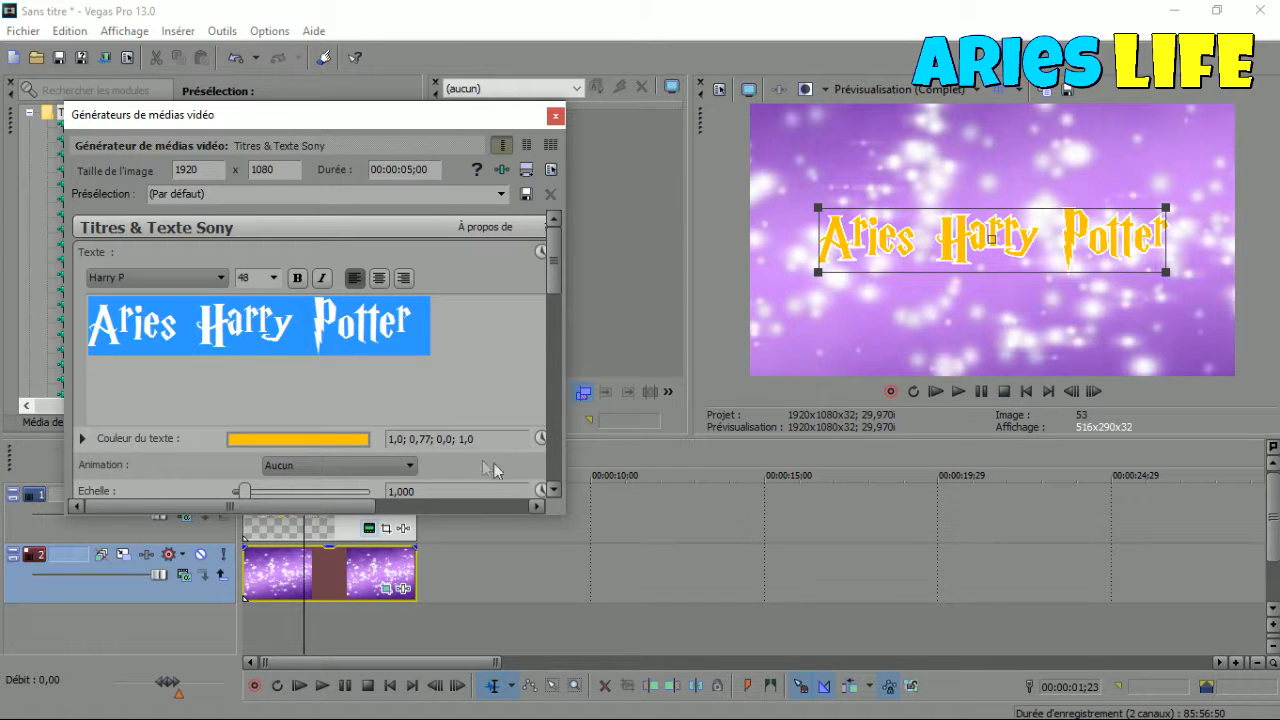
{"action": "left_click", "coordinate": [553, 490]}
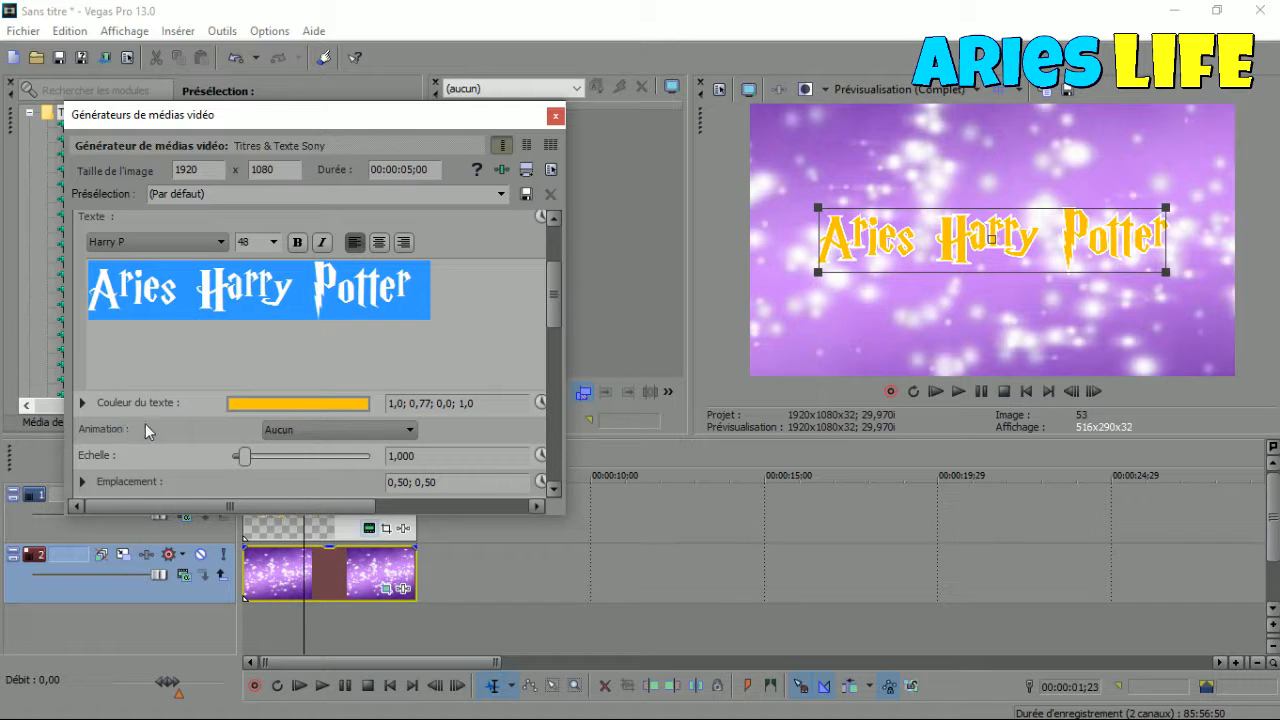
{"action": "left_click", "coordinate": [281, 434]}
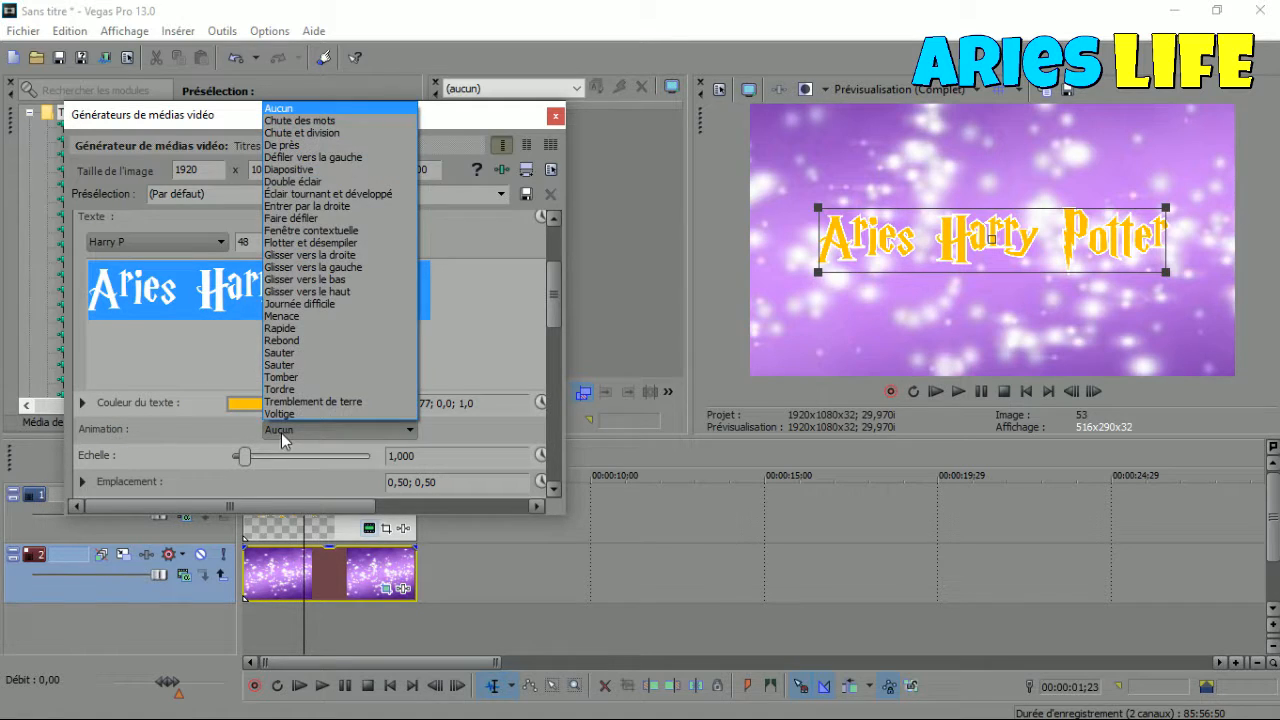
{"action": "left_click", "coordinate": [325, 121]}
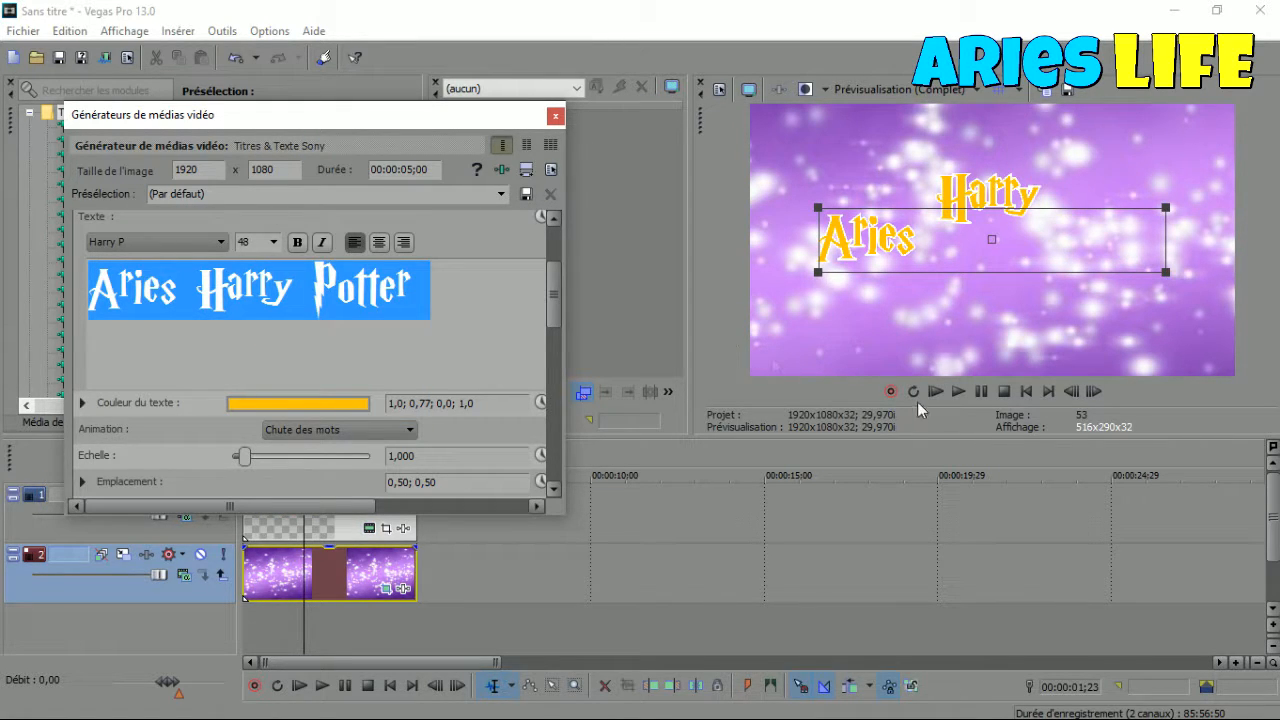
{"action": "left_click", "coordinate": [979, 393]}
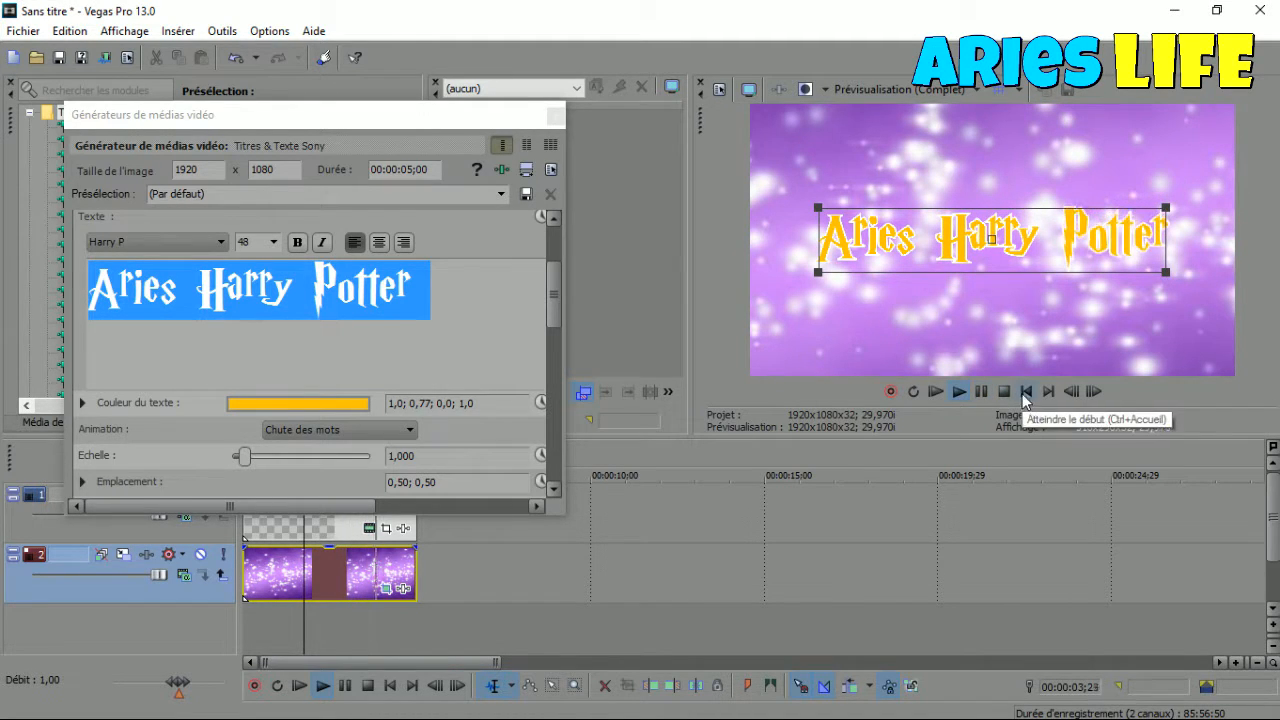
{"action": "left_click", "coordinate": [1024, 392]}
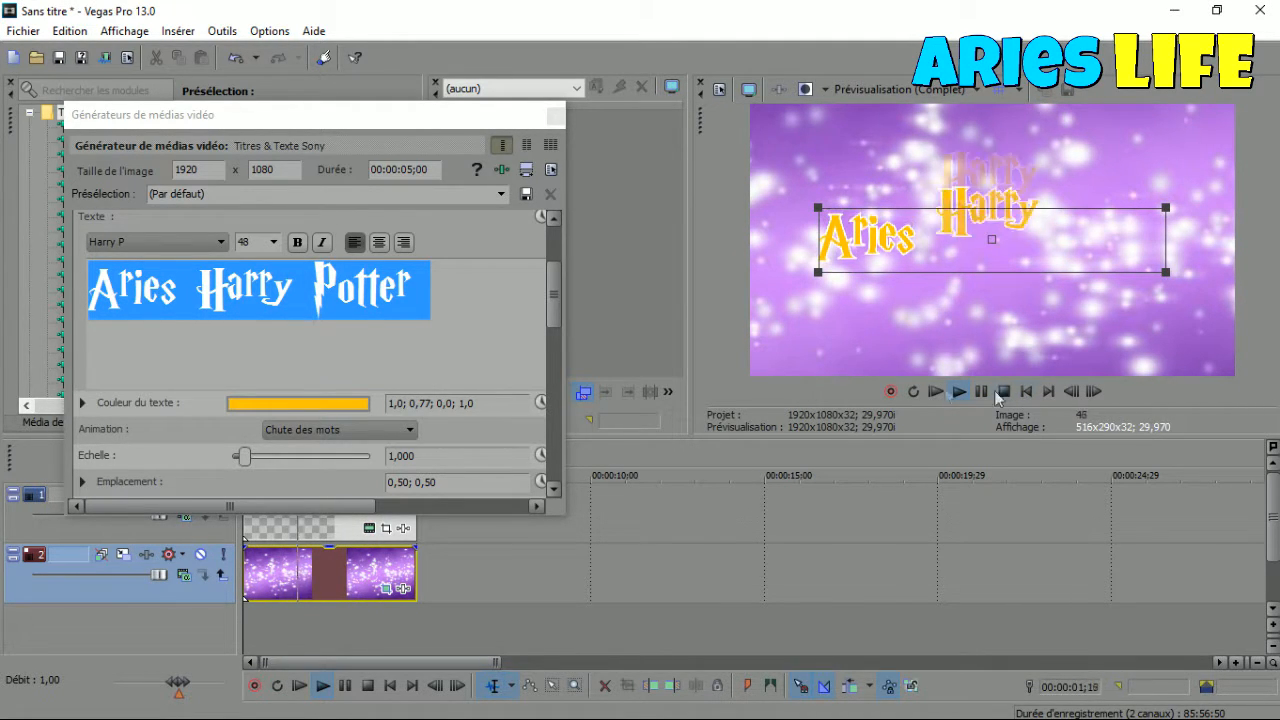
Step: Preview the title with the Chute et division animation, then set the animation back to Aucun and close the media generator
{"action": "scroll", "coordinate": [306, 430], "scroll_direction": "down", "scroll_amount": 1}
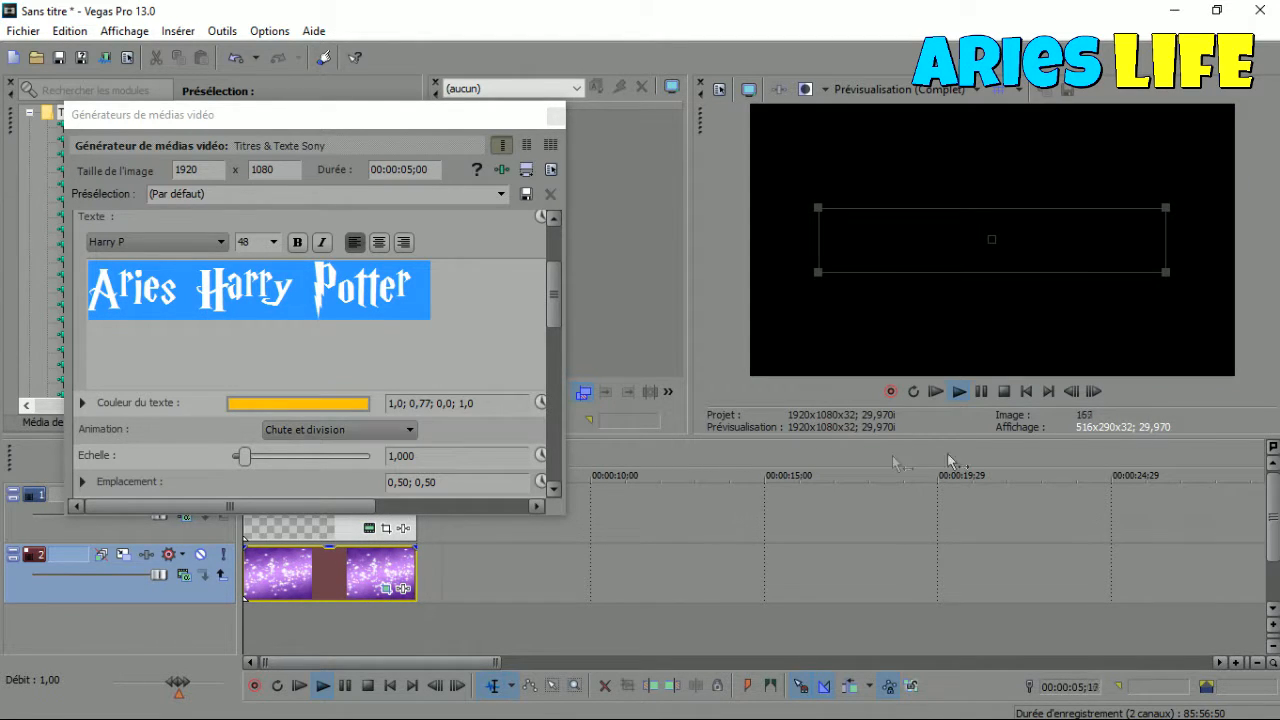
{"action": "left_click", "coordinate": [1027, 392]}
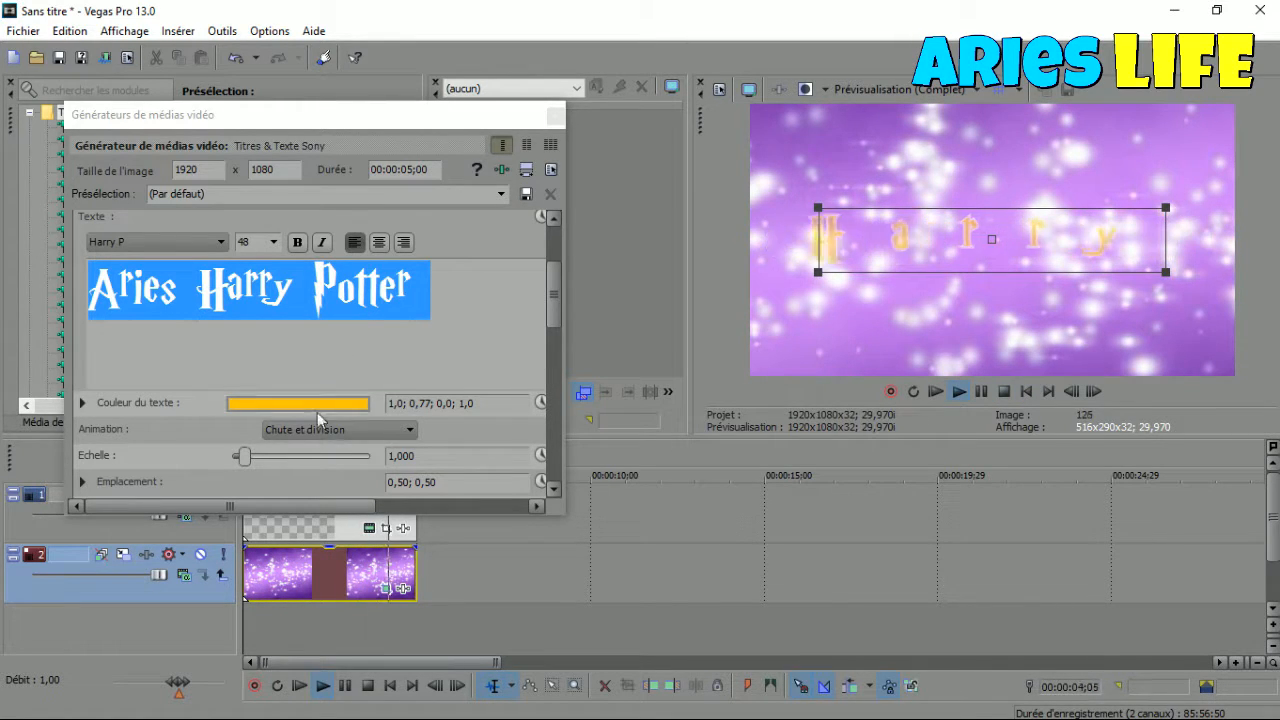
{"action": "scroll", "coordinate": [316, 433], "scroll_direction": "up", "scroll_amount": 3}
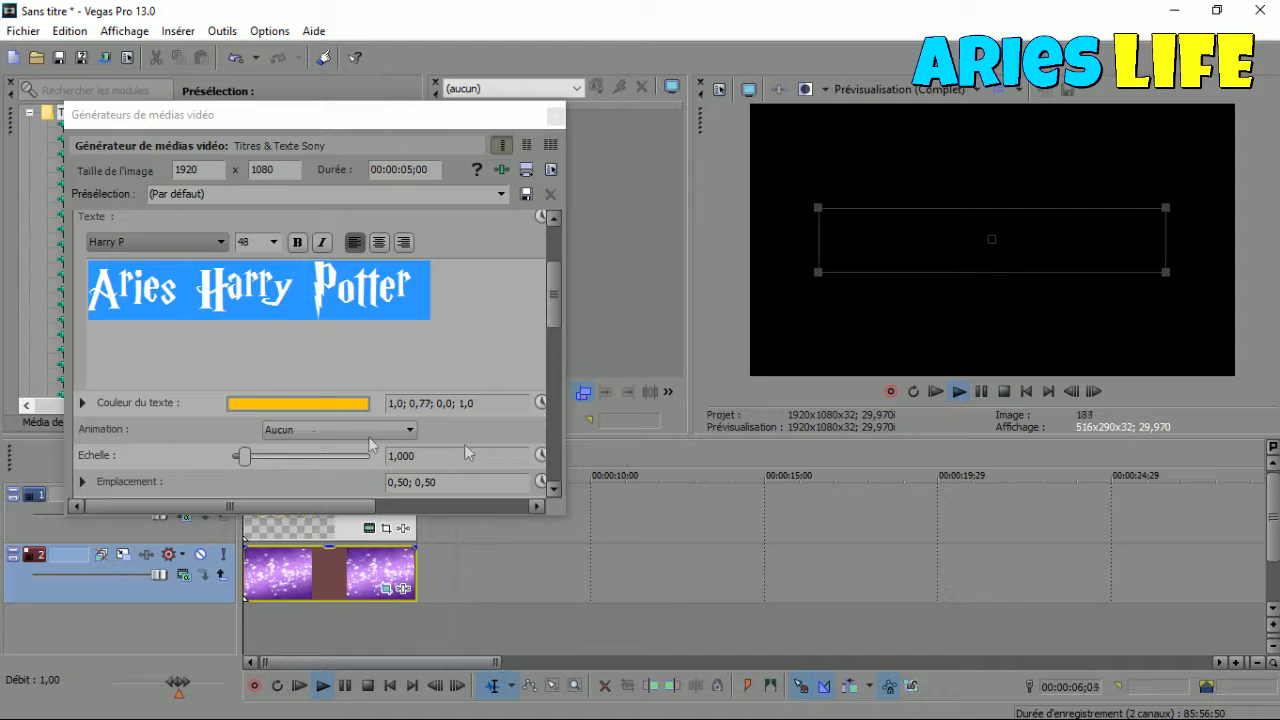
{"action": "left_click", "coordinate": [1004, 391]}
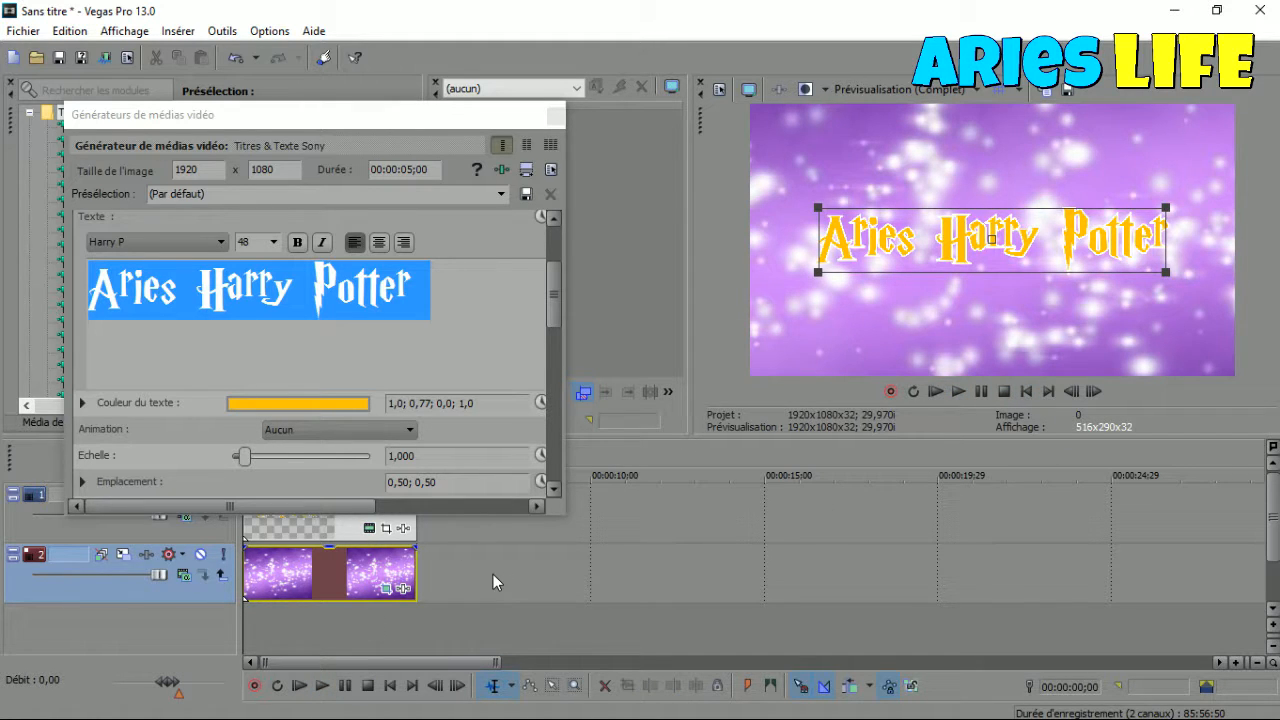
{"action": "left_click", "coordinate": [555, 116]}
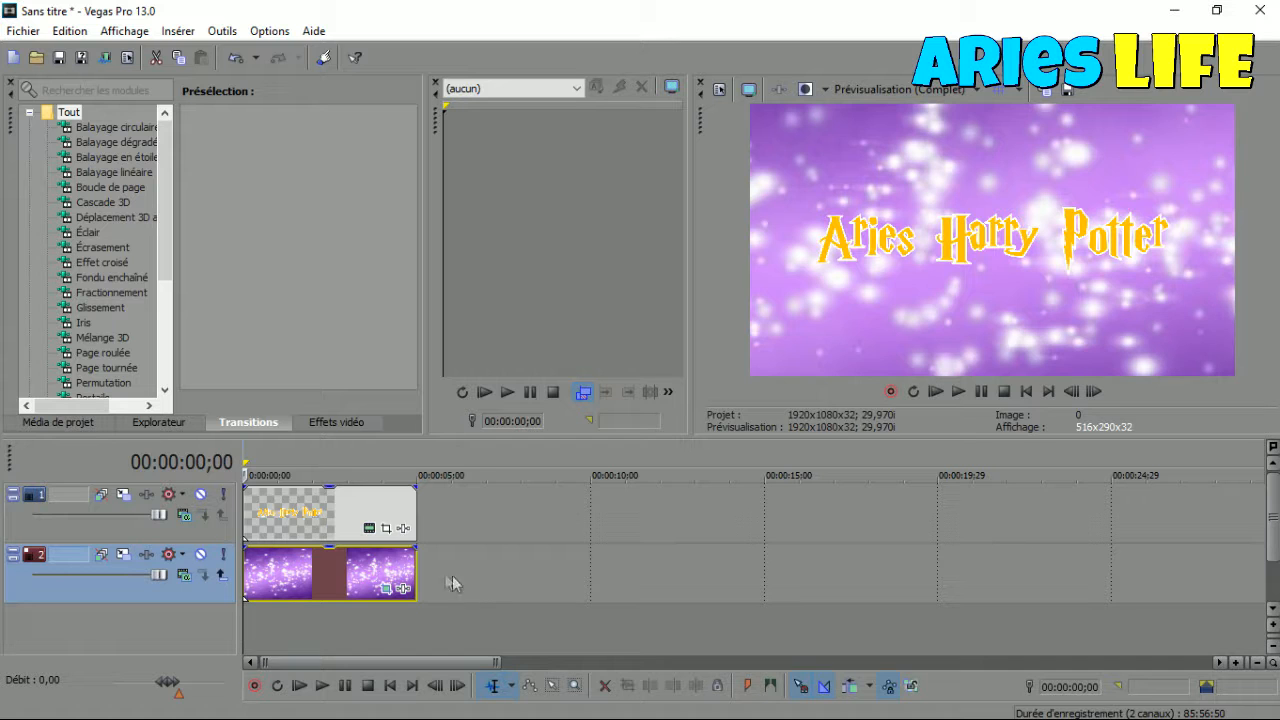
{"action": "left_click", "coordinate": [403, 530]}
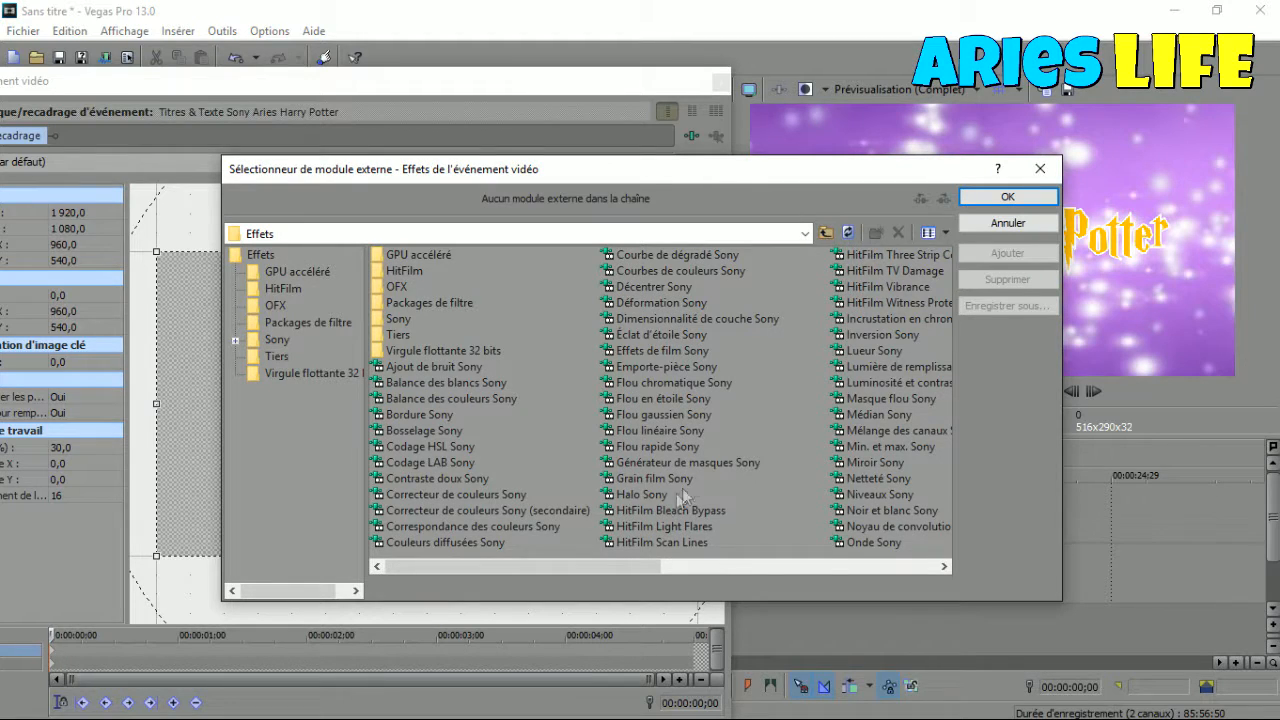
{"action": "left_click", "coordinate": [638, 495]}
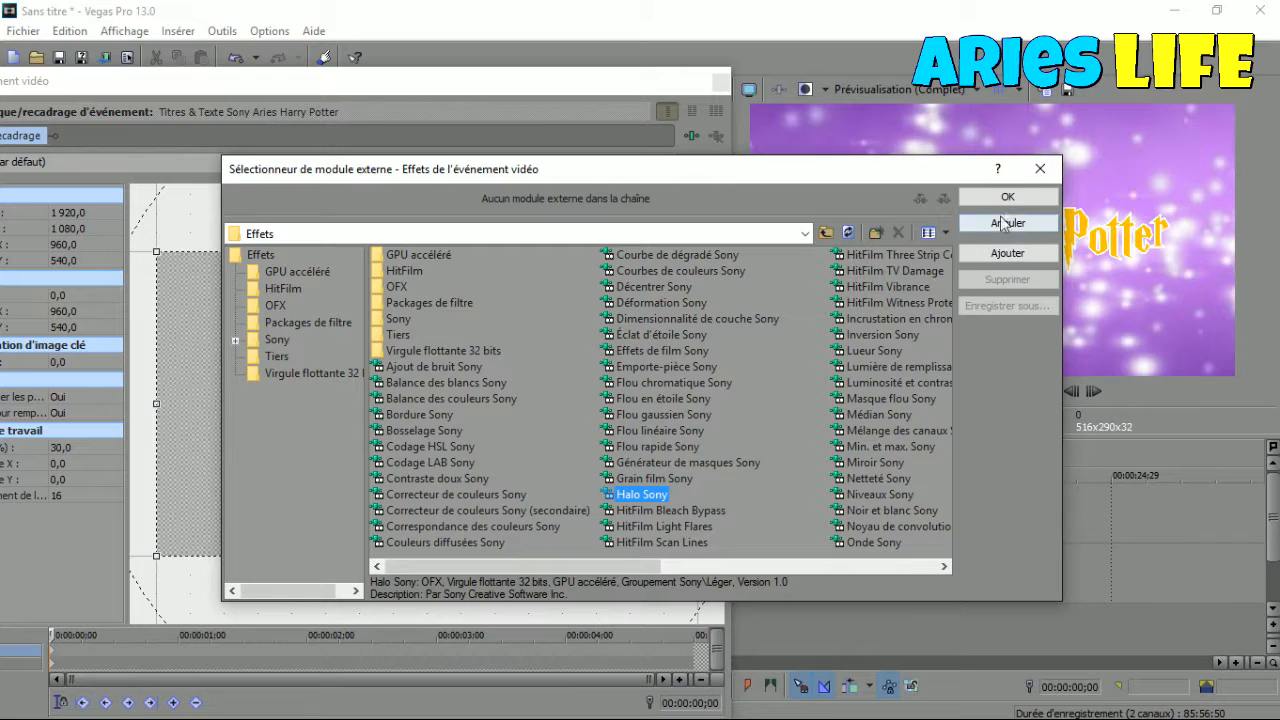
{"action": "left_click", "coordinate": [1040, 169]}
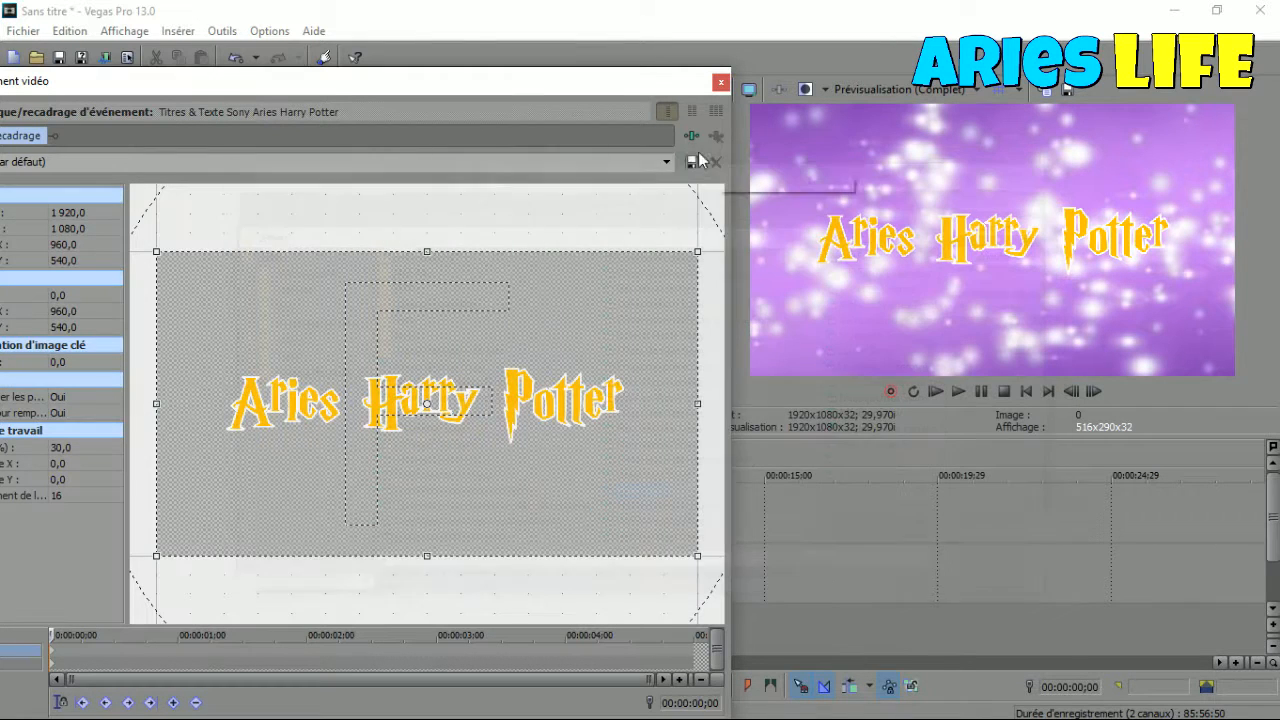
{"action": "left_click", "coordinate": [720, 82]}
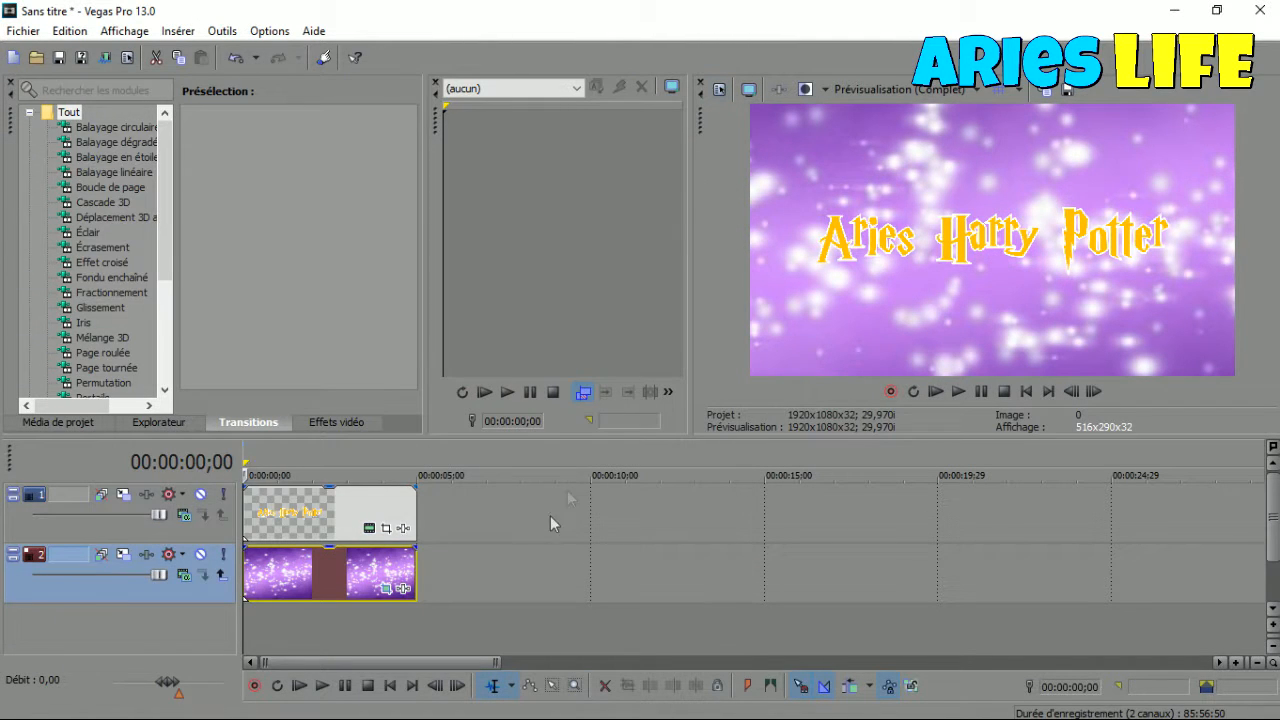
Step: Add the Halo Sony effect to the title event
{"action": "left_click", "coordinate": [404, 530]}
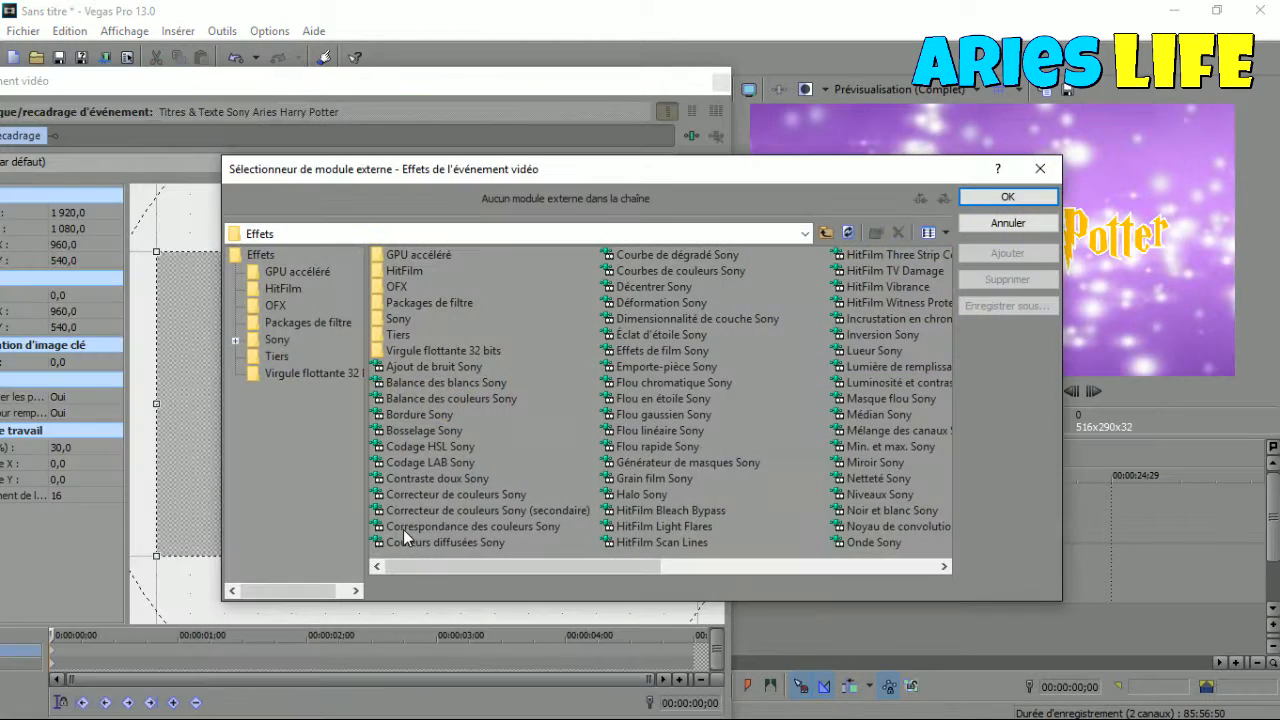
{"action": "left_click_drag", "start_coordinate": [691, 168], "coordinate": [537, 152]}
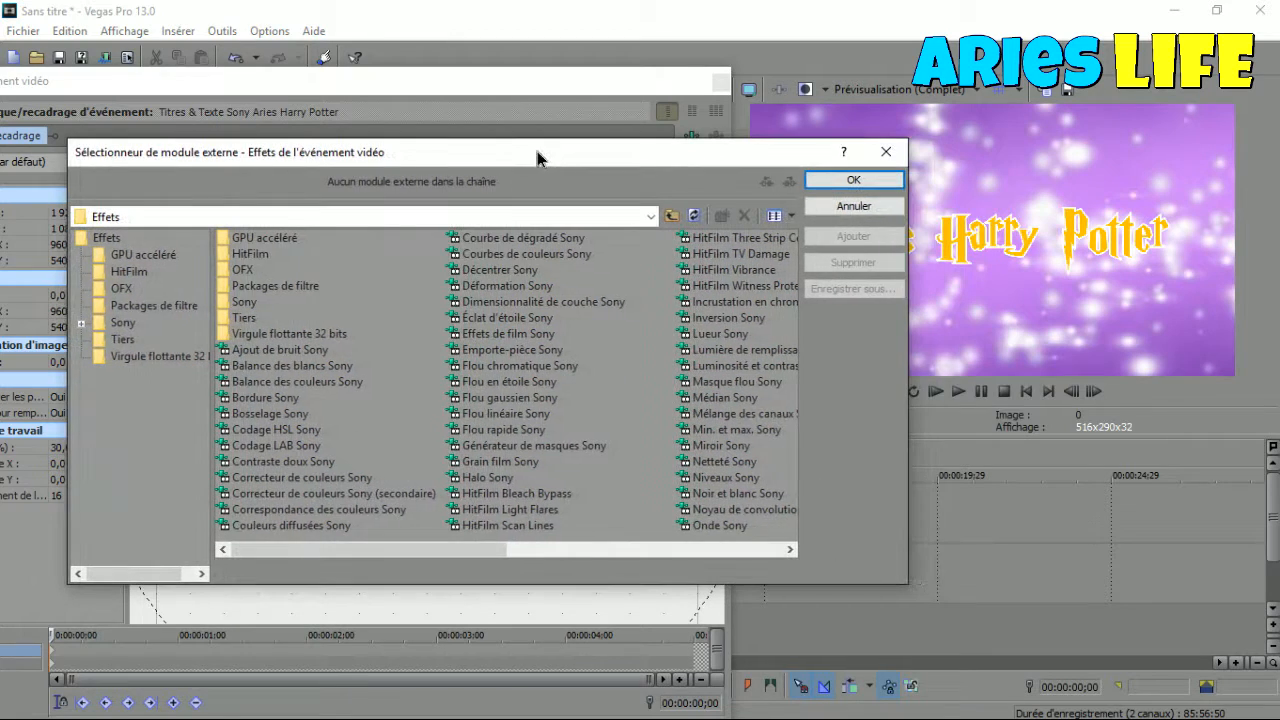
{"action": "left_click", "coordinate": [484, 477]}
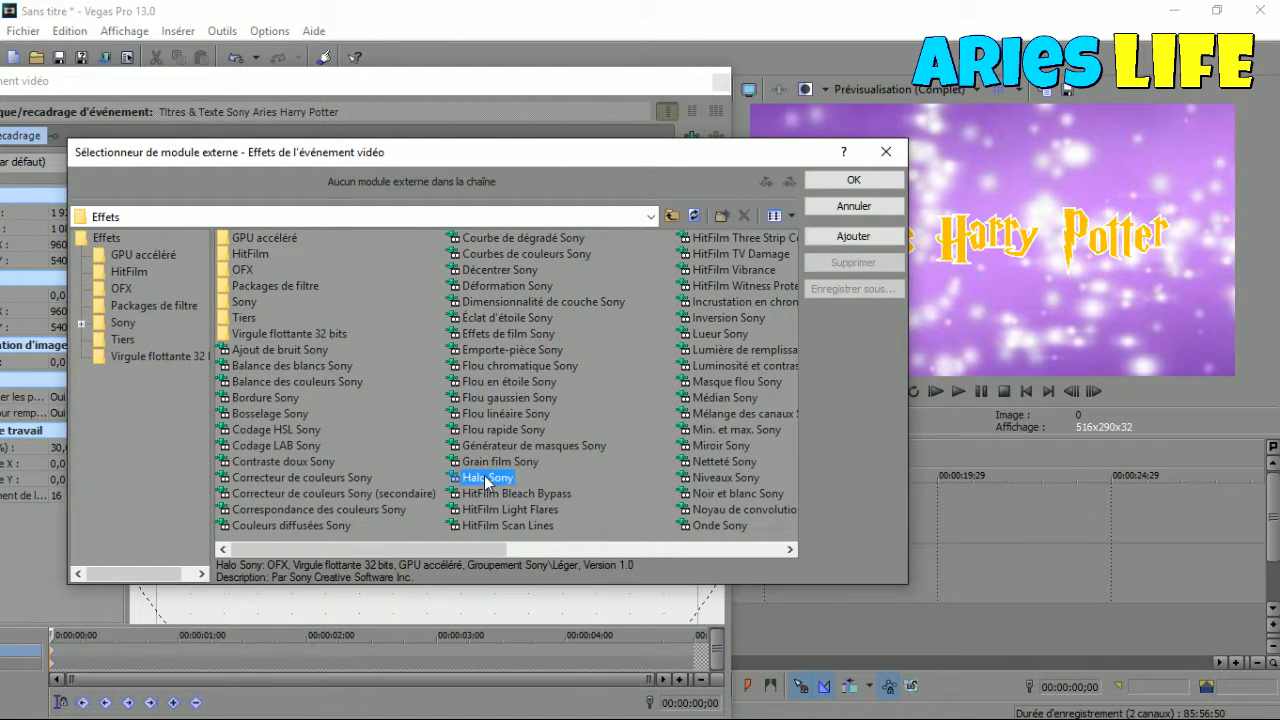
{"action": "left_click", "coordinate": [850, 237]}
{"action": "left_click", "coordinate": [847, 181]}
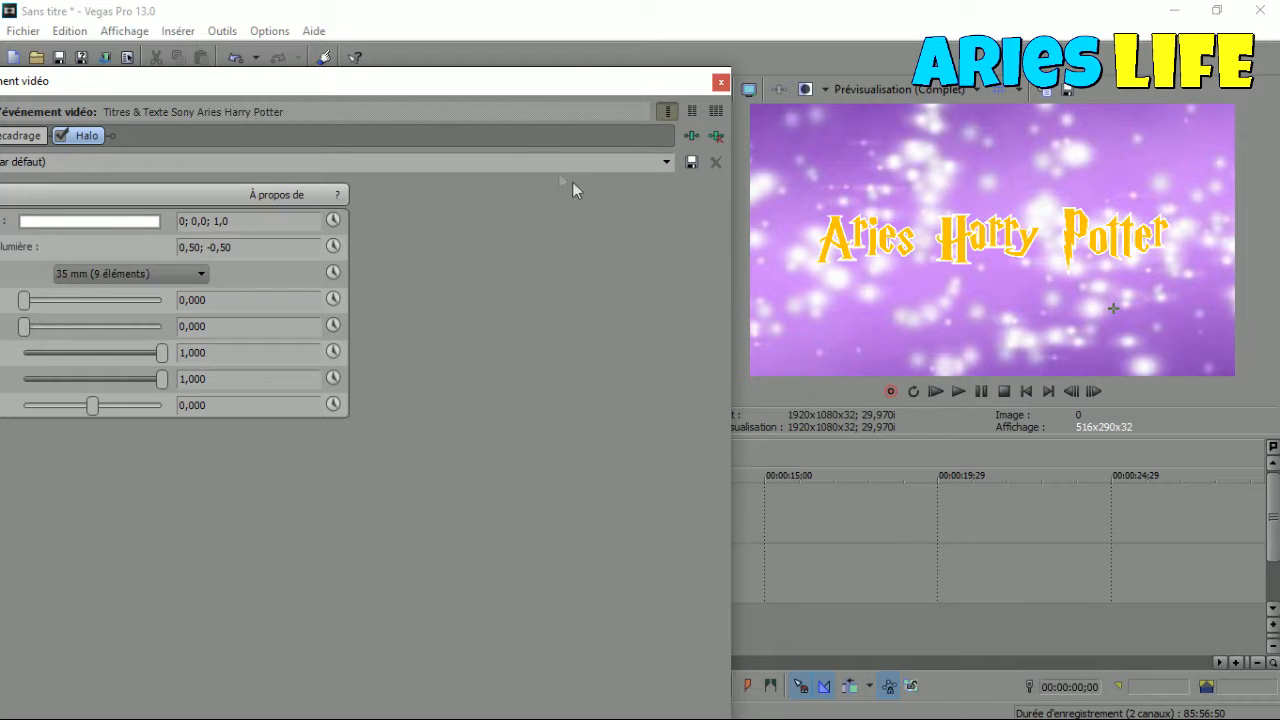
Step: Place the halo's light position at the frame's left edge, -1,00; 0,00
{"action": "left_click_drag", "start_coordinate": [482, 96], "coordinate": [597, 67]}
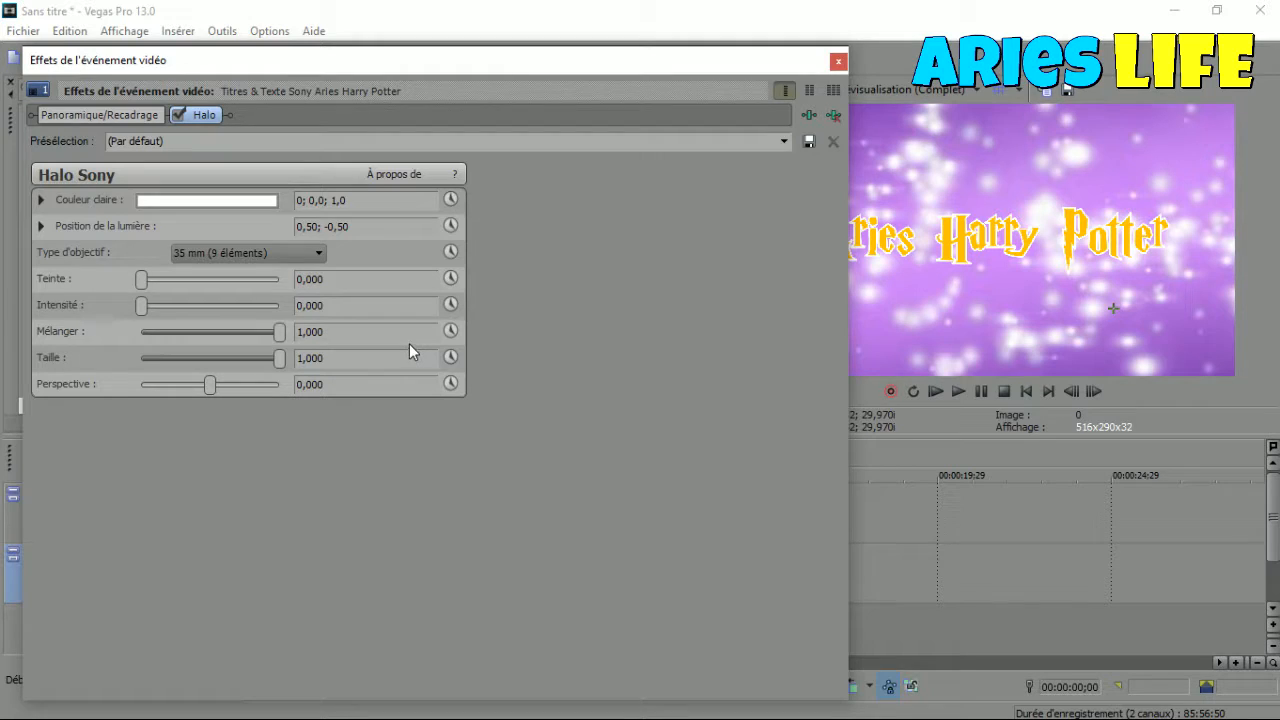
{"action": "left_click", "coordinate": [41, 227]}
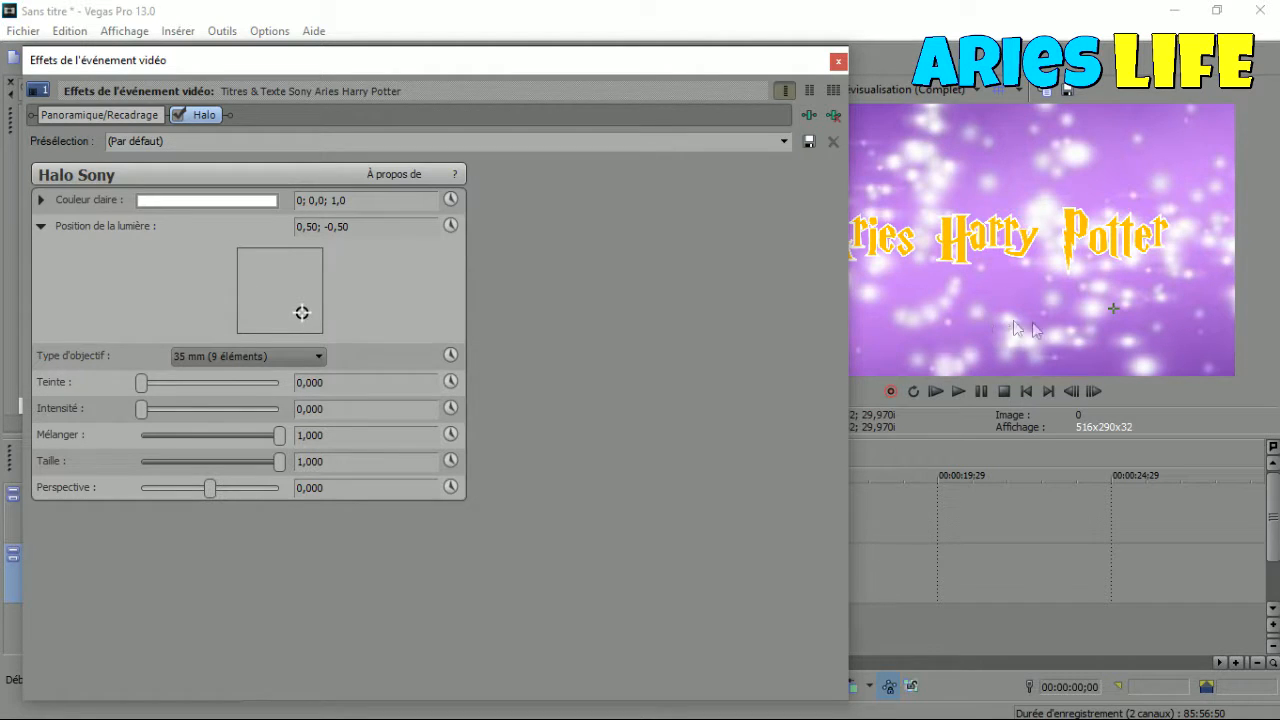
{"action": "left_click_drag", "start_coordinate": [1117, 310], "coordinate": [1042, 301]}
{"action": "left_click", "coordinate": [282, 311]}
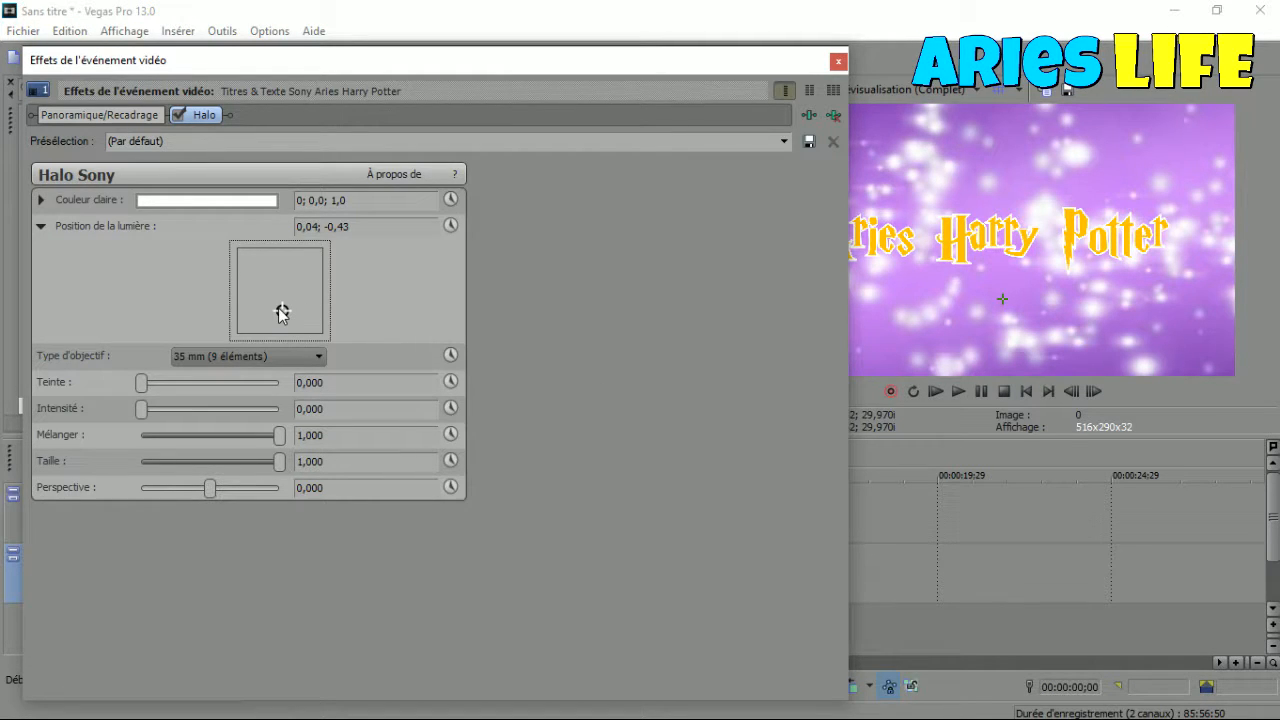
{"action": "left_click_drag", "start_coordinate": [338, 70], "coordinate": [252, 71]}
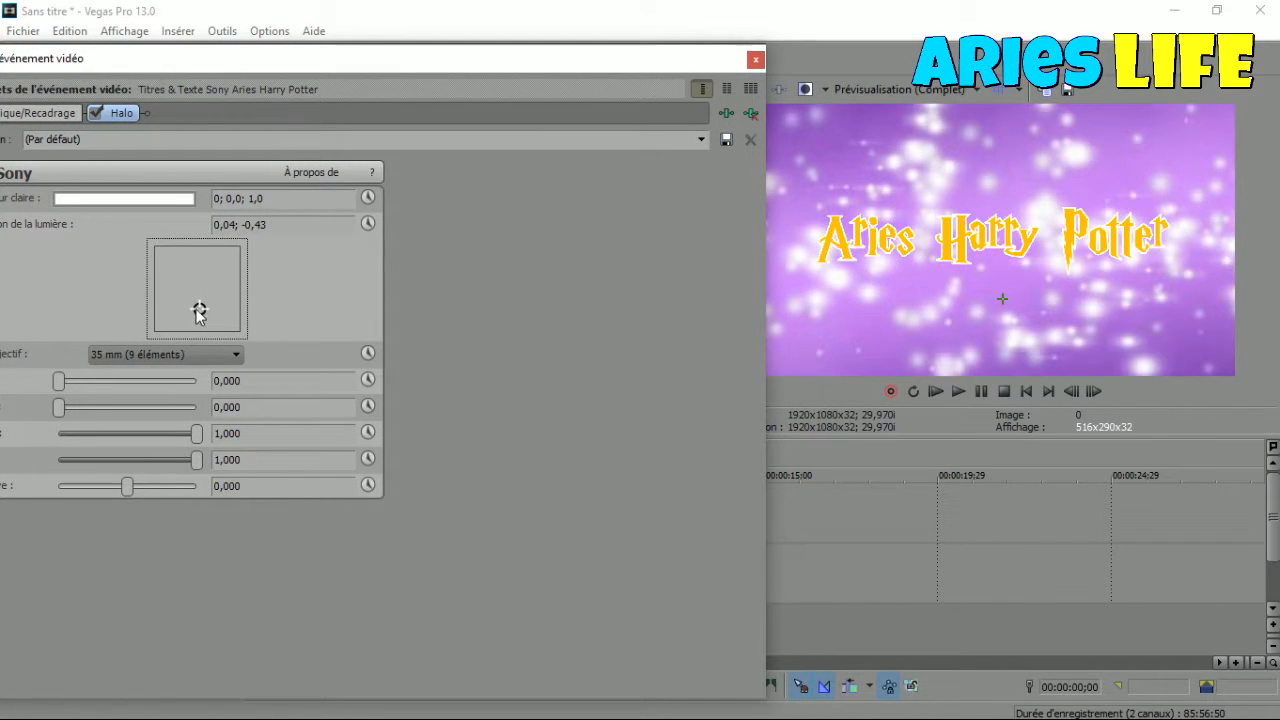
{"action": "left_click_drag", "start_coordinate": [199, 312], "coordinate": [168, 293]}
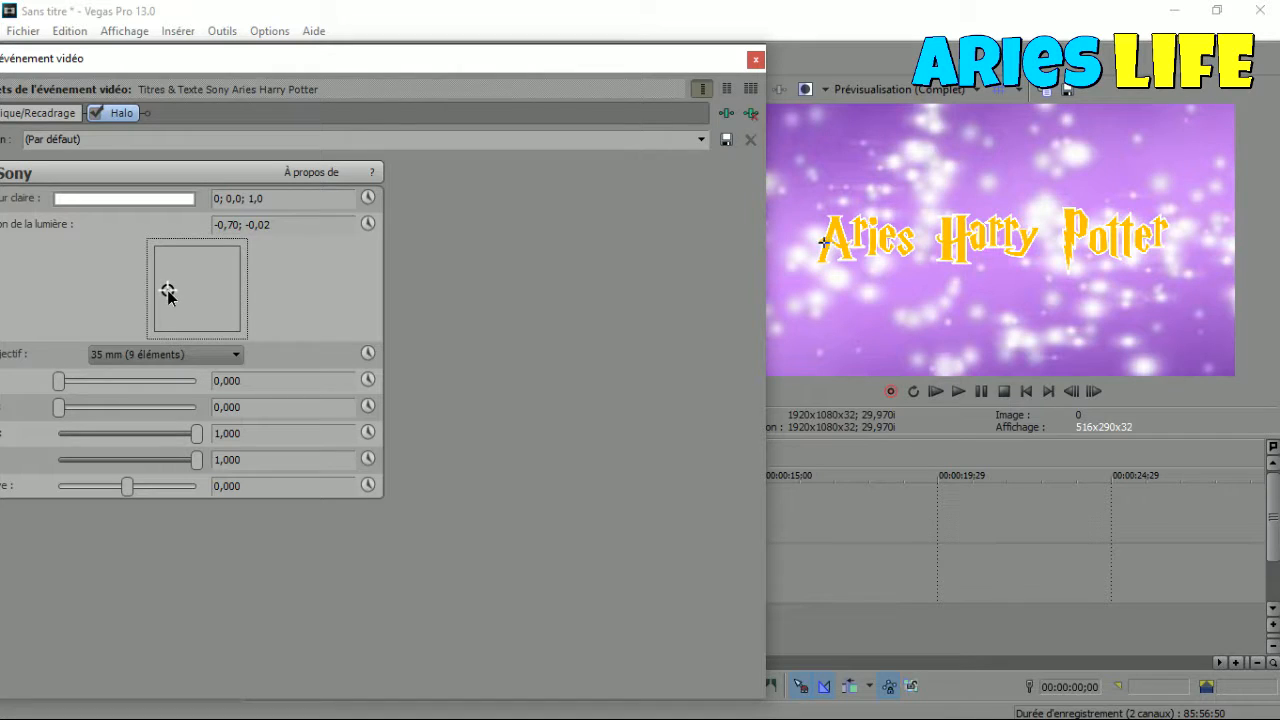
{"action": "left_click_drag", "start_coordinate": [326, 66], "coordinate": [271, 62]}
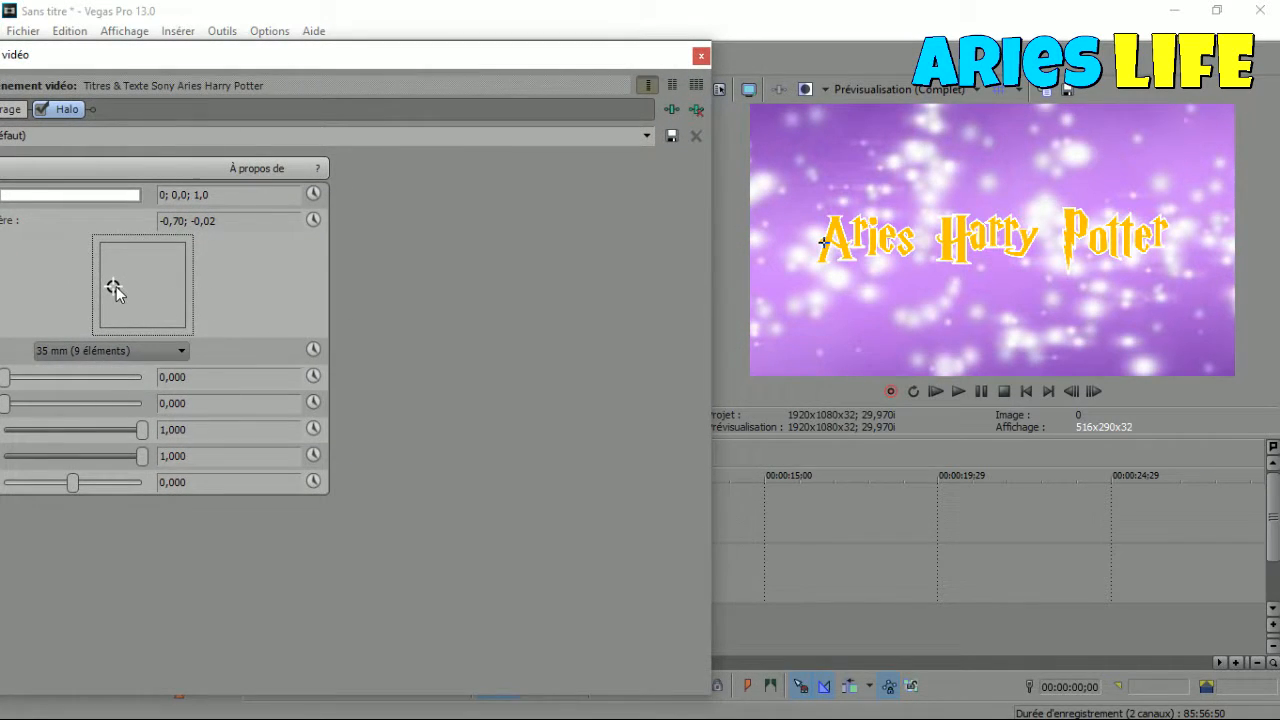
{"action": "left_click_drag", "start_coordinate": [113, 287], "coordinate": [101, 288]}
Step: Animate the halo's light position, moving its keyframe to the event's end and setting about 0,98; -0,07 at the start; close the effects
{"action": "left_click", "coordinate": [317, 222]}
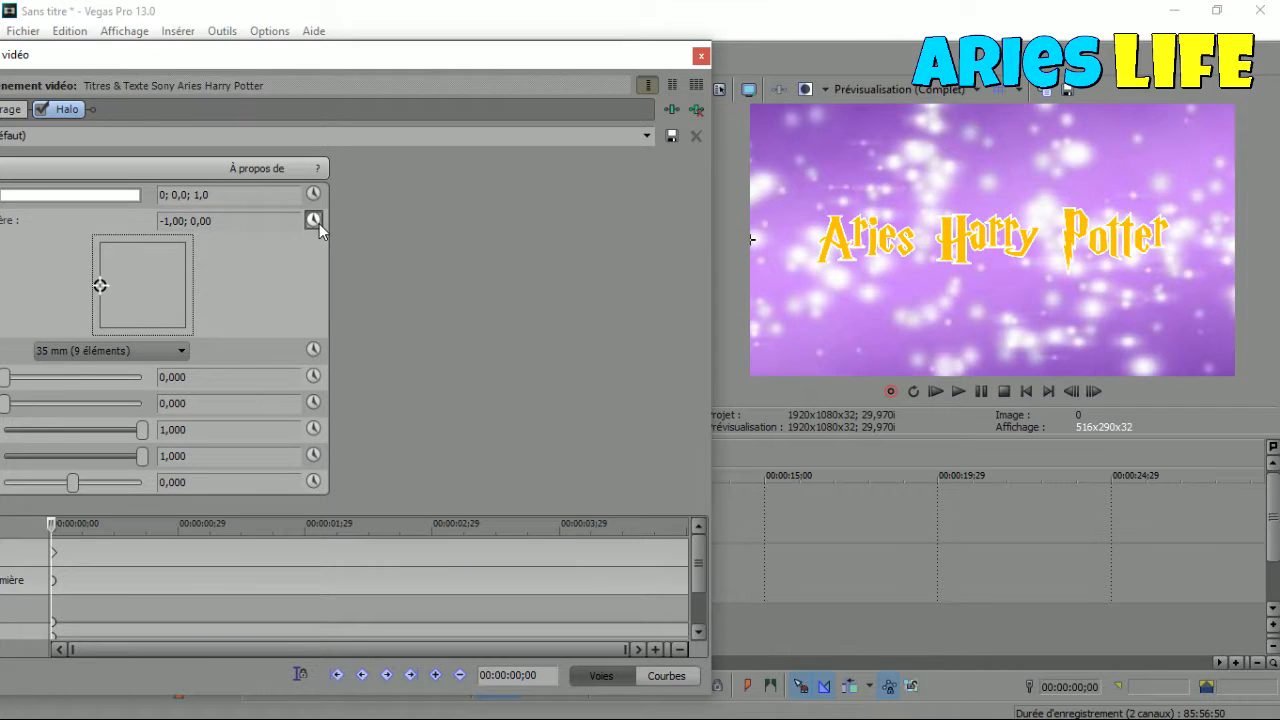
{"action": "left_click", "coordinate": [55, 557]}
{"action": "left_click_drag", "start_coordinate": [55, 557], "coordinate": [697, 577]}
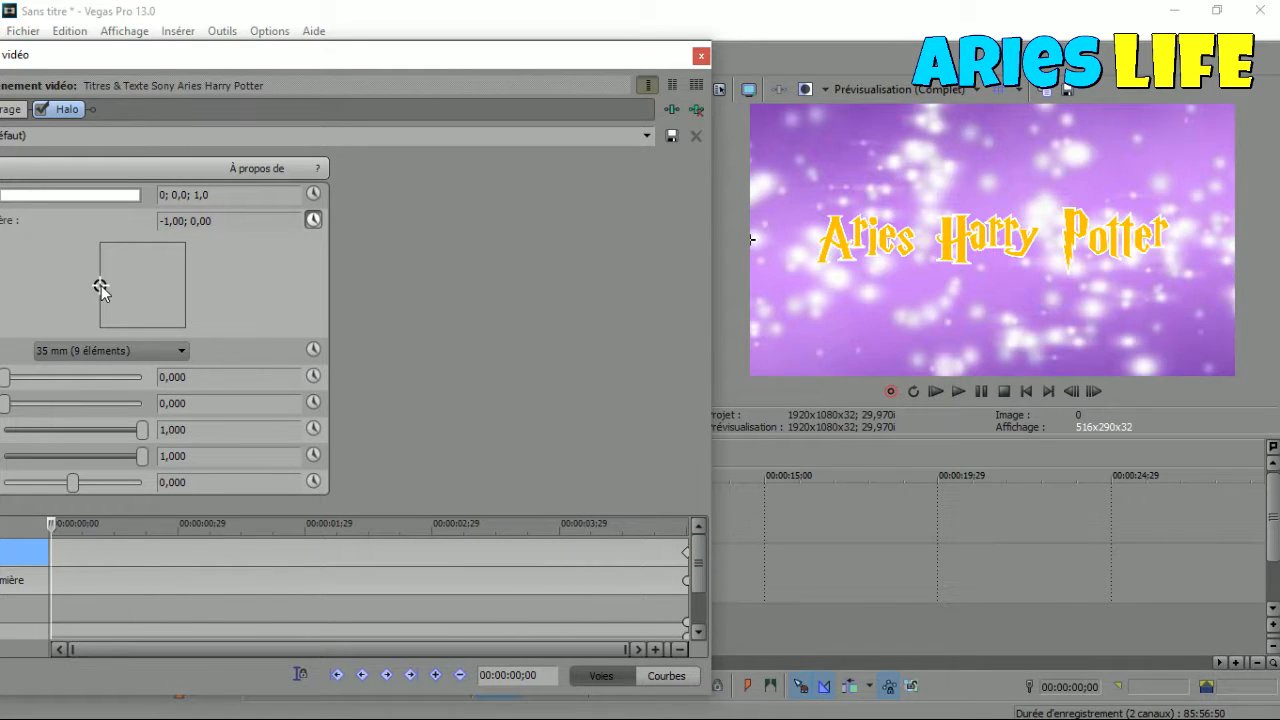
{"action": "left_click_drag", "start_coordinate": [100, 288], "coordinate": [186, 292]}
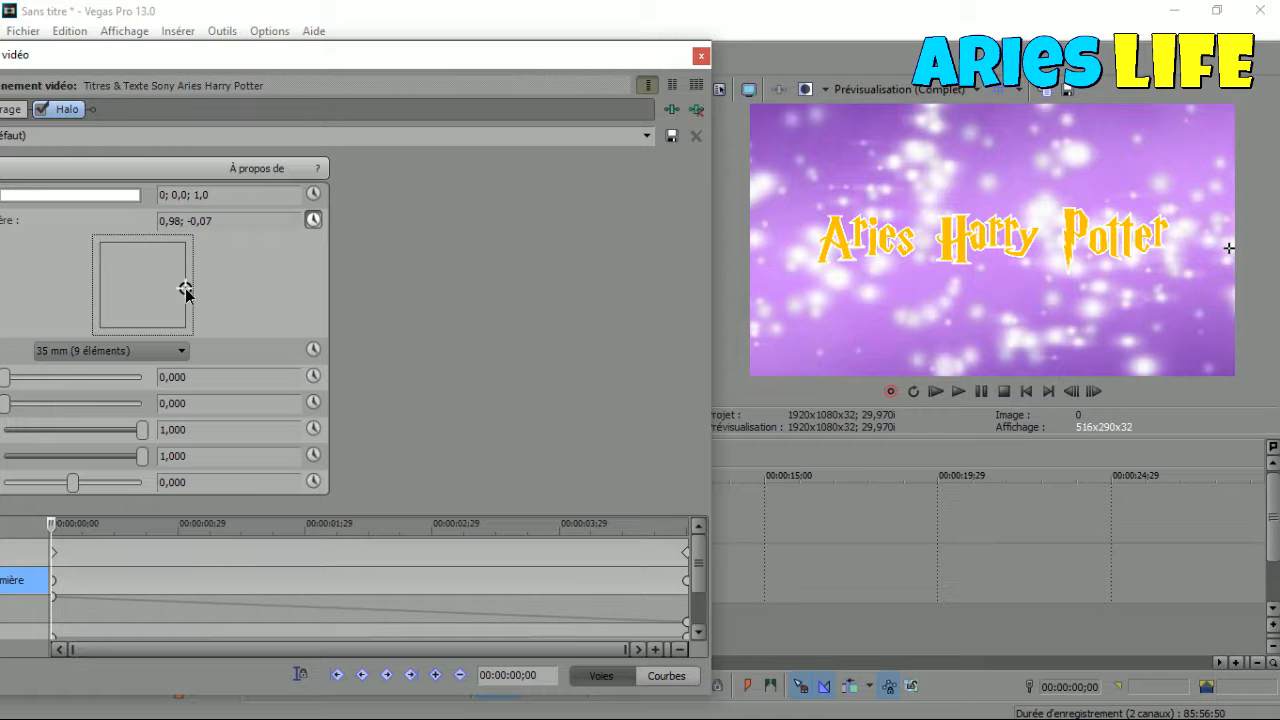
{"action": "left_click", "coordinate": [702, 56]}
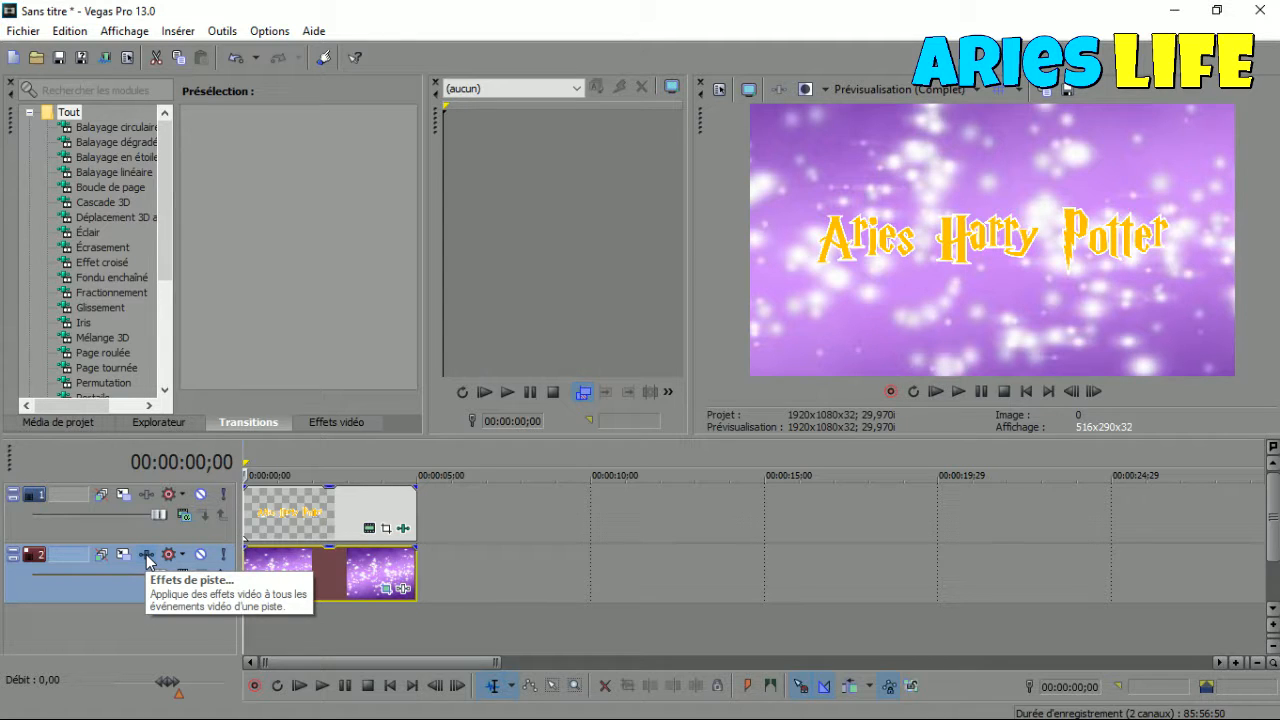
Step: Mute the background image track, play the title to check the halo animation, and return to the start
{"action": "left_click", "coordinate": [201, 556]}
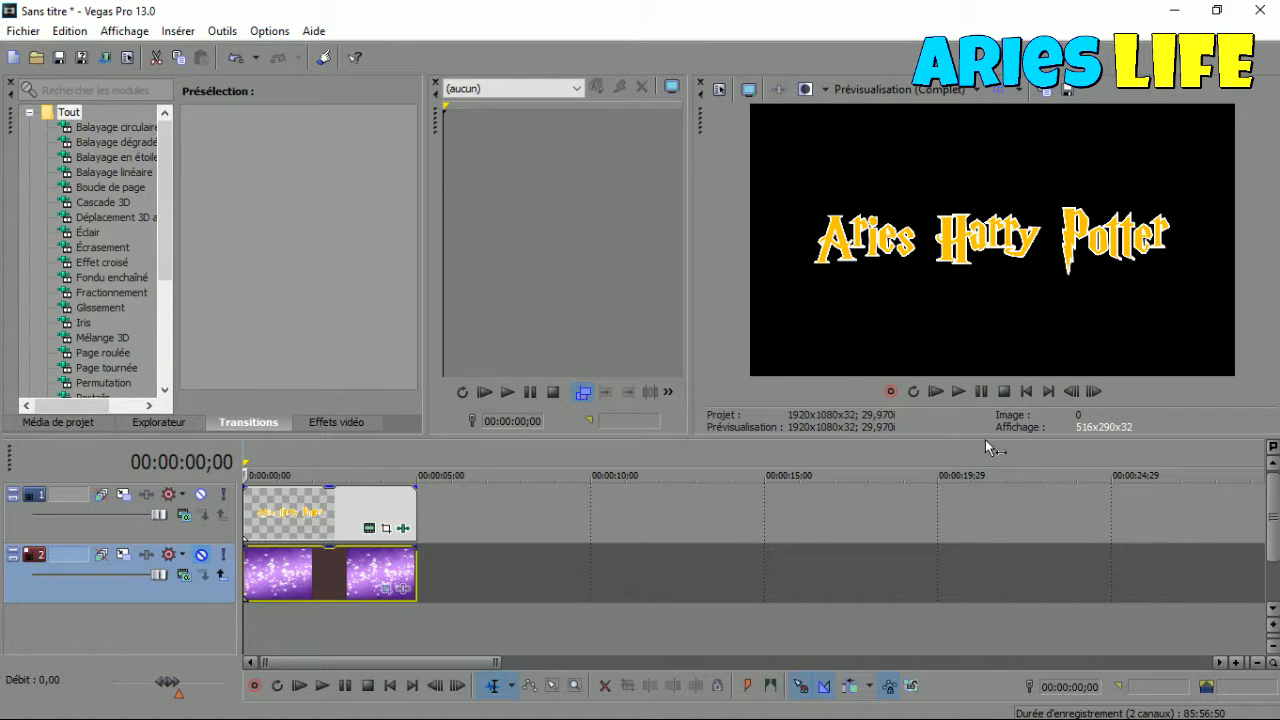
{"action": "left_click", "coordinate": [982, 391]}
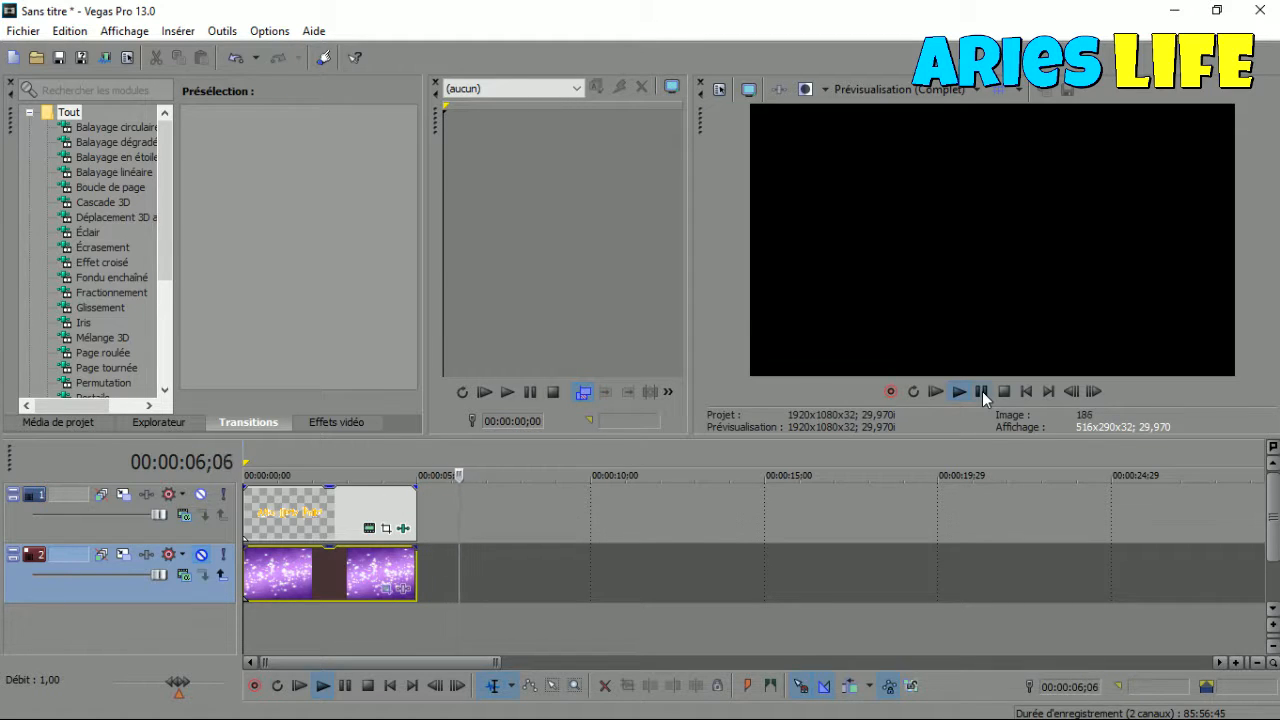
{"action": "left_click", "coordinate": [1025, 392]}
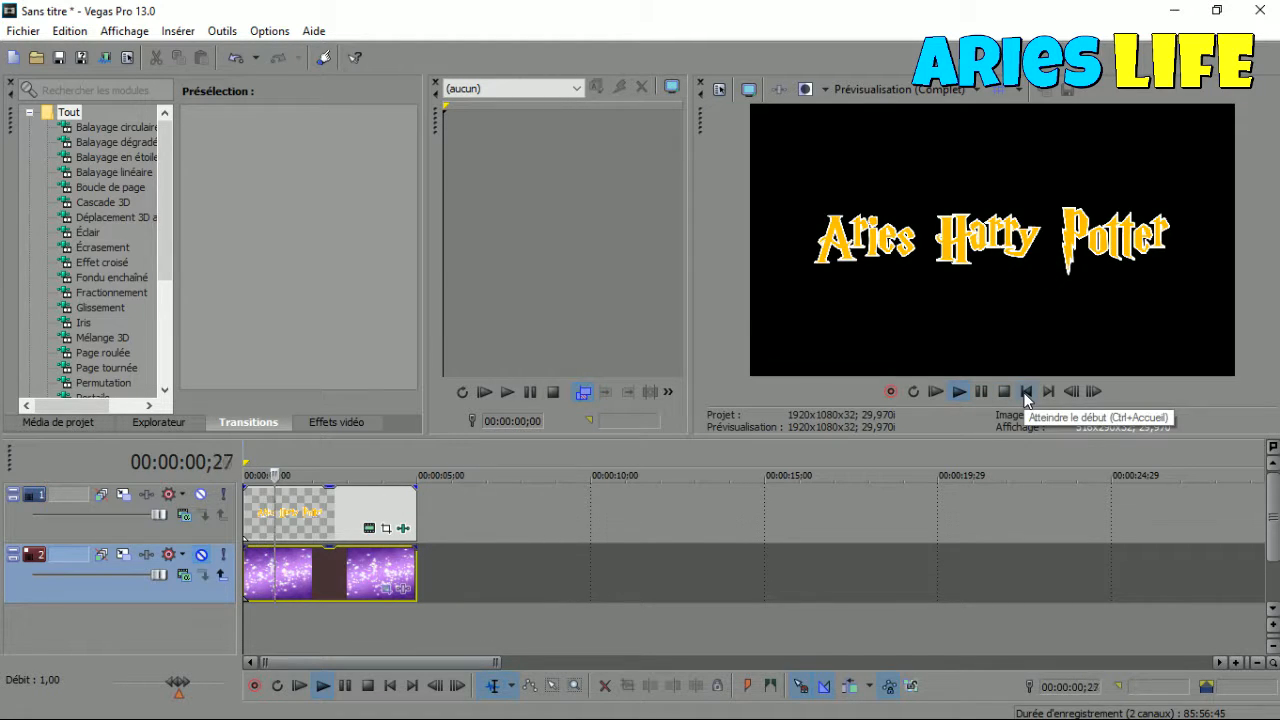
{"action": "left_click", "coordinate": [1026, 392]}
{"action": "left_click", "coordinate": [1003, 393]}
{"action": "left_click", "coordinate": [1026, 392]}
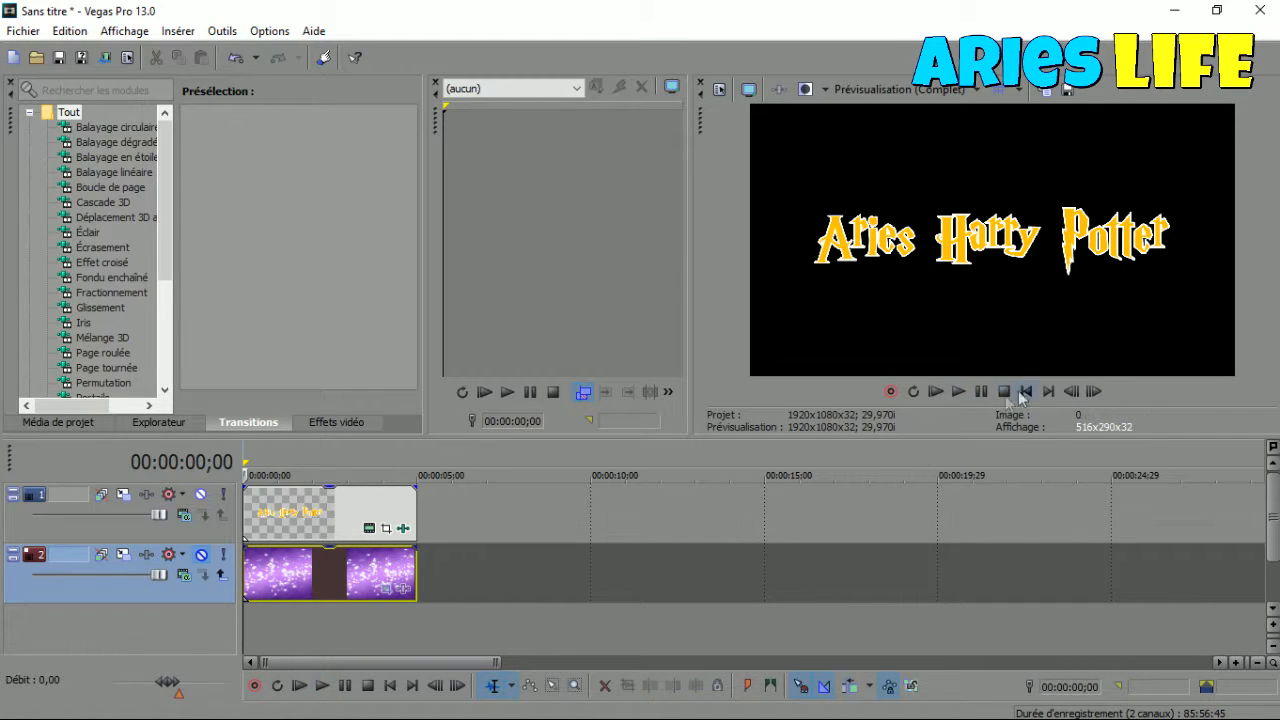
Step: Apply the Objectif 35 mm preset to the title event's Halo effect and close the effects window
{"action": "left_click", "coordinate": [370, 530]}
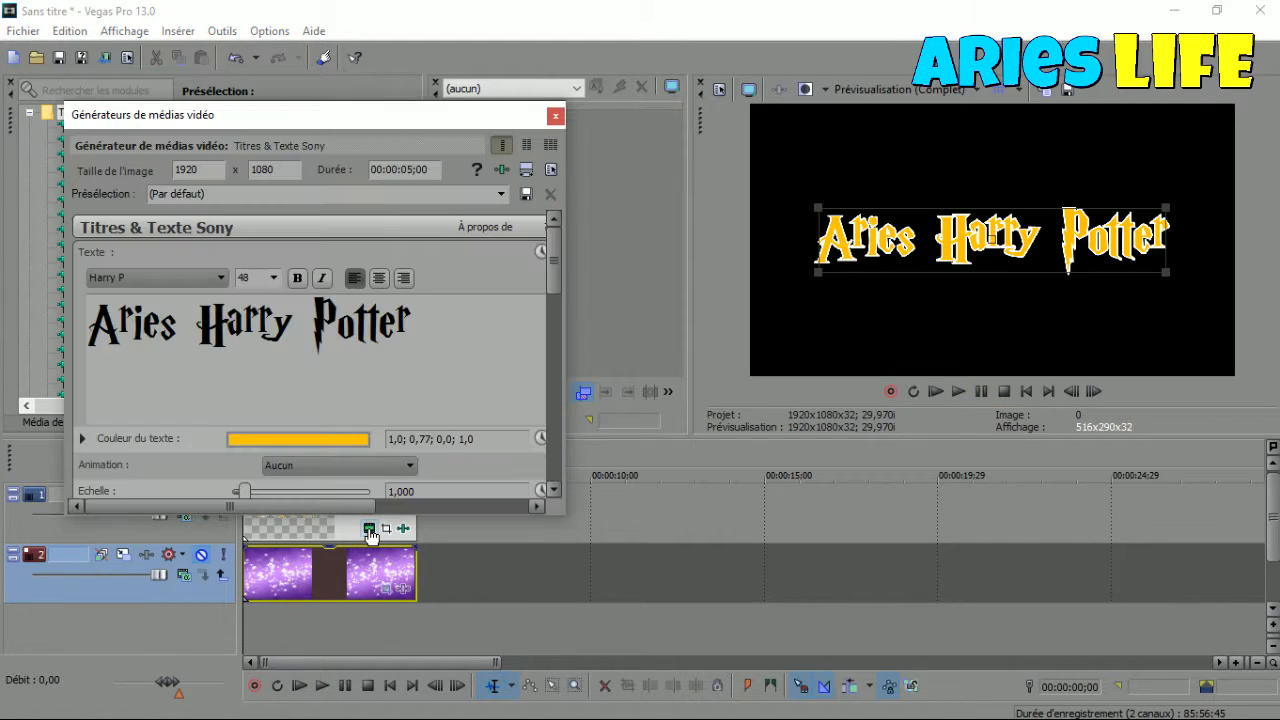
{"action": "left_click", "coordinate": [555, 117]}
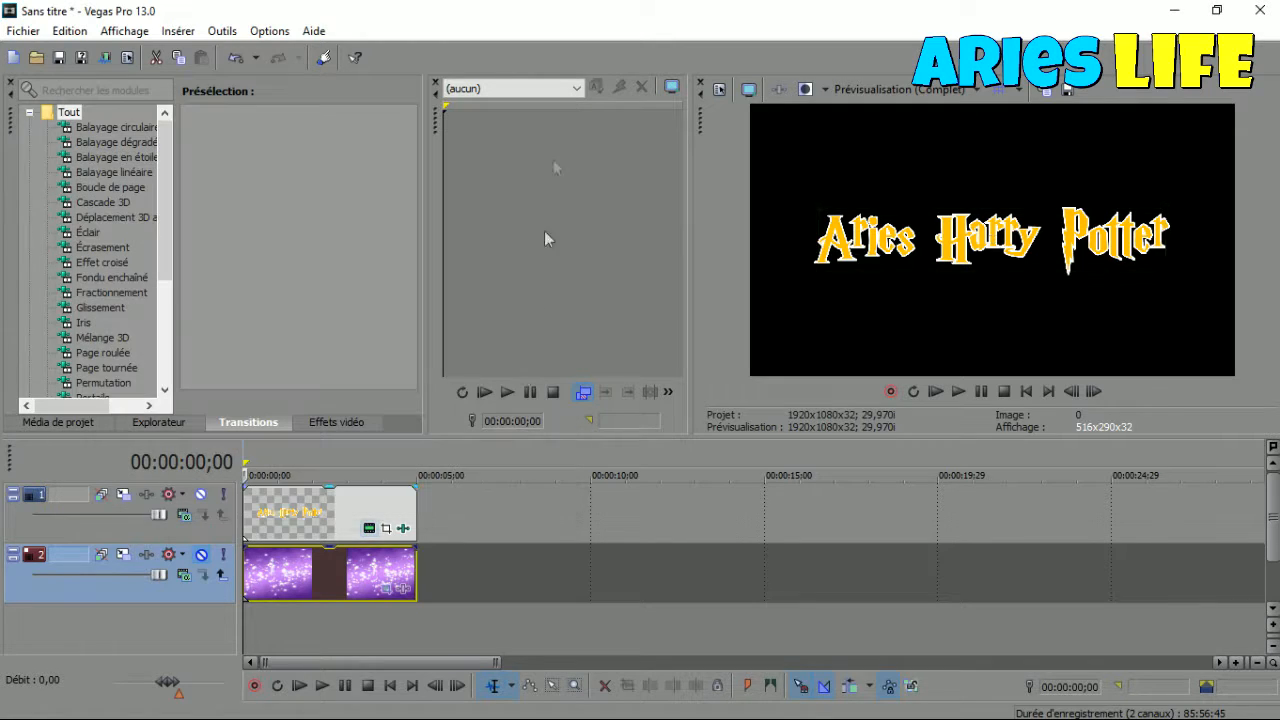
{"action": "left_click", "coordinate": [403, 530]}
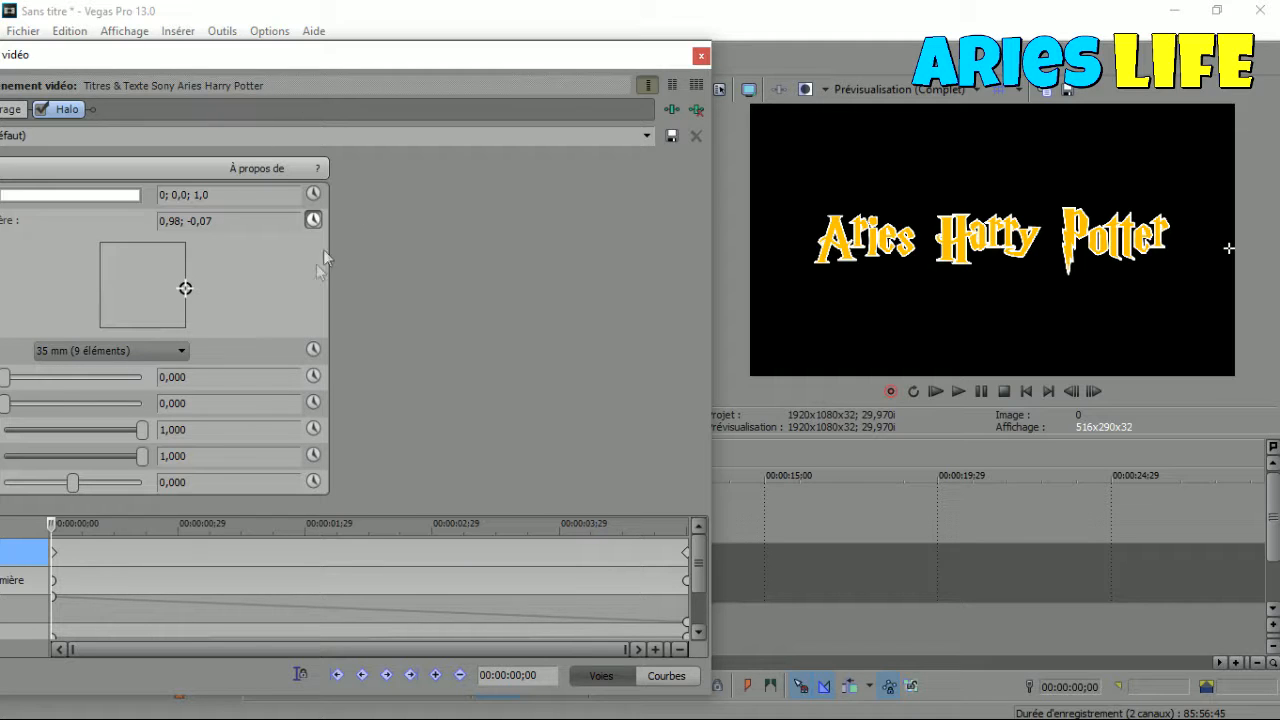
{"action": "left_click", "coordinate": [647, 136]}
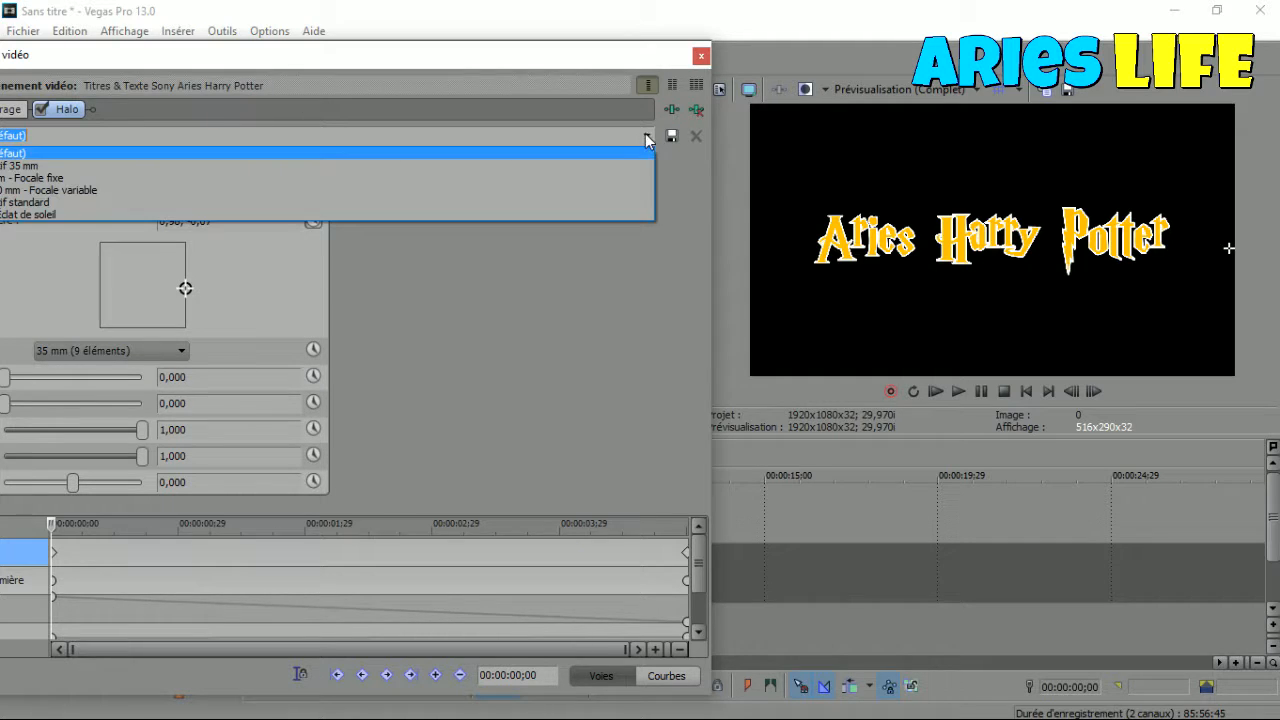
{"action": "left_click", "coordinate": [603, 169]}
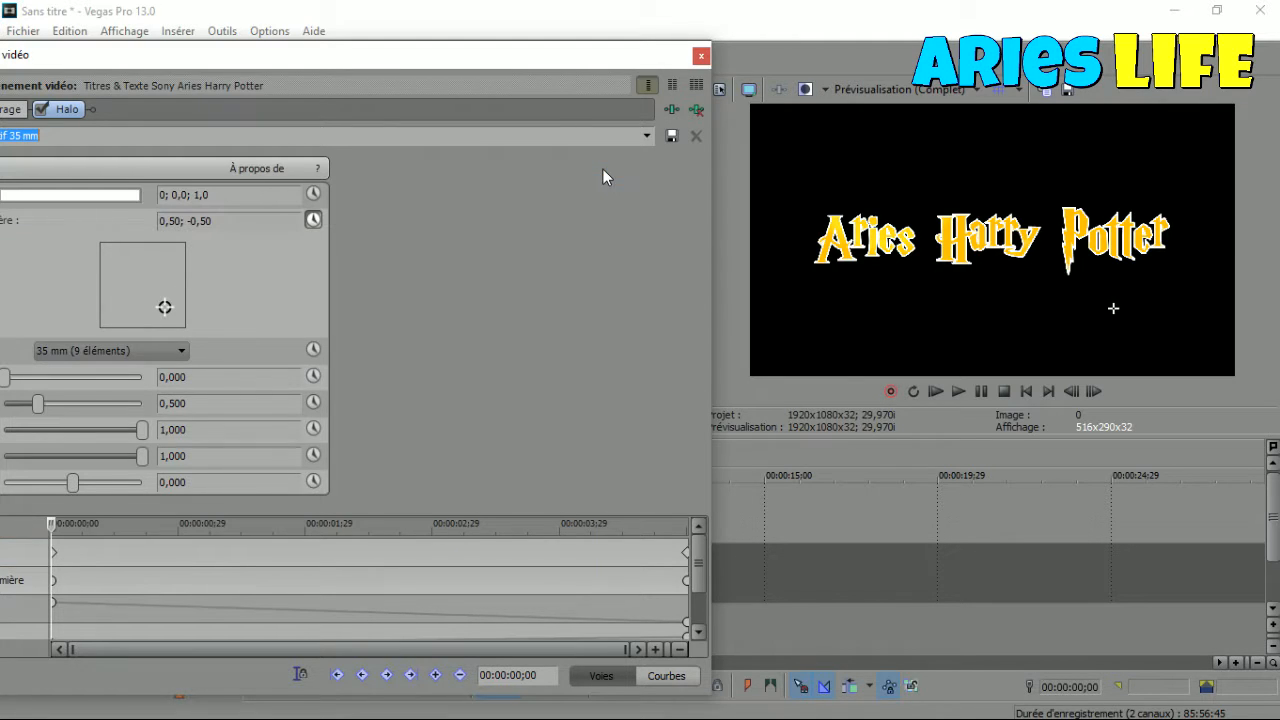
{"action": "left_click", "coordinate": [701, 57]}
Step: Play the title over black to check the halo sweep, and return to the project start
{"action": "left_click", "coordinate": [957, 392]}
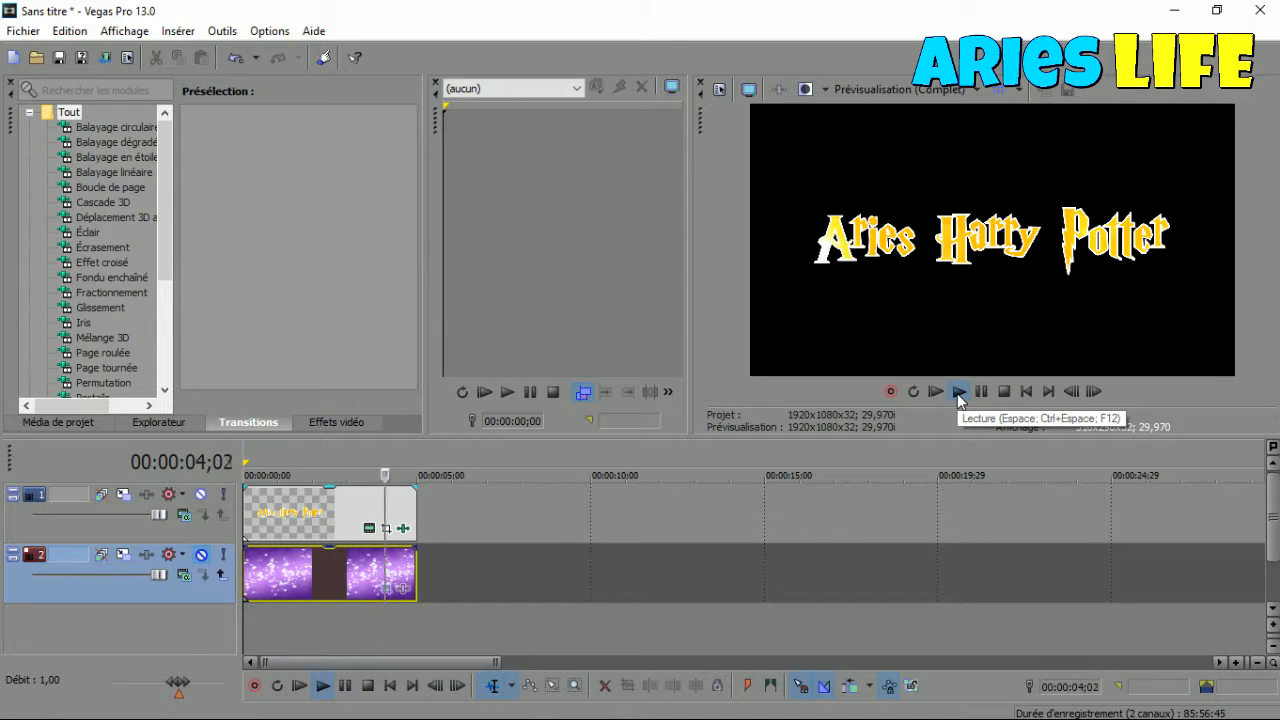
{"action": "left_click", "coordinate": [1025, 392]}
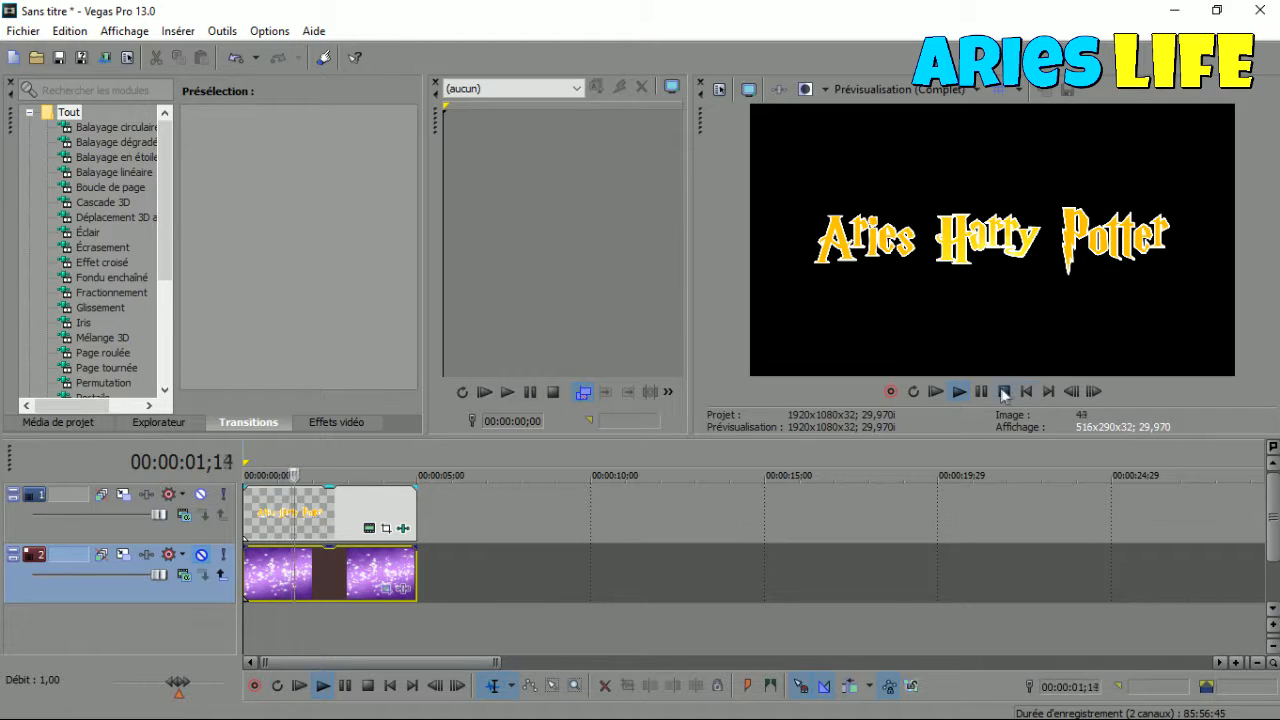
{"action": "left_click", "coordinate": [984, 392]}
{"action": "left_click", "coordinate": [1029, 393]}
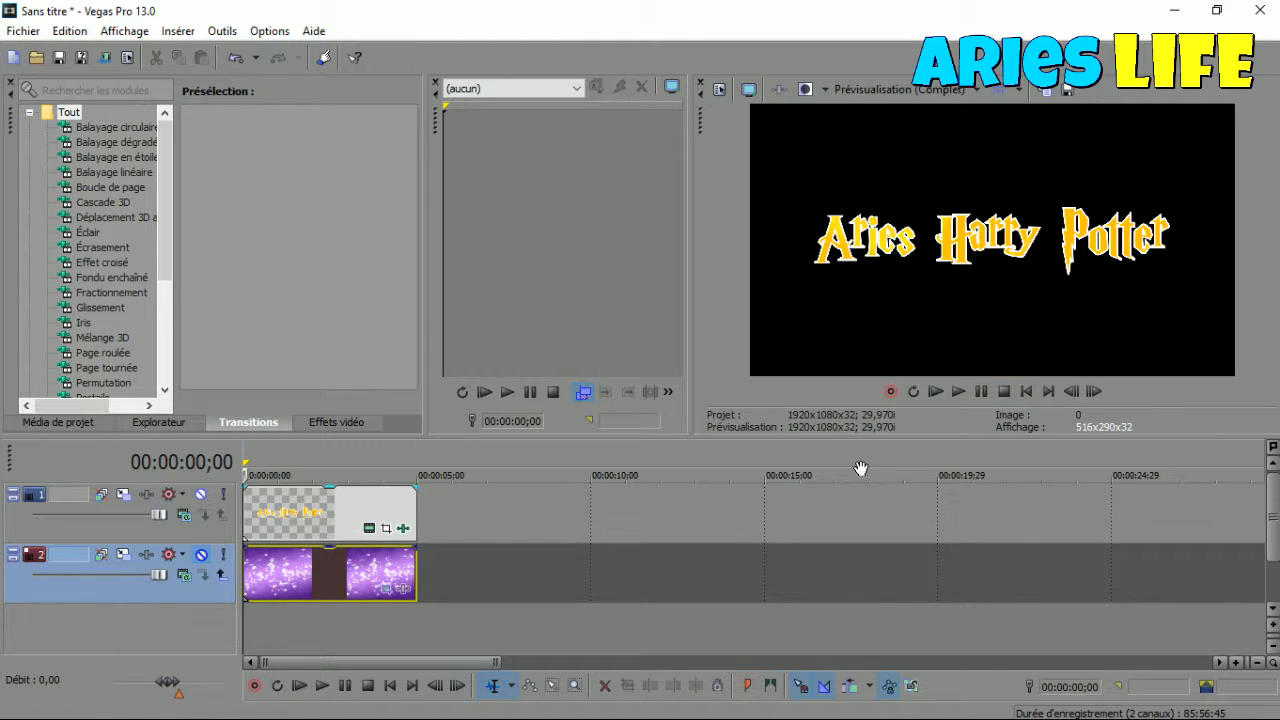
Step: Unmute the purple background track and add the Halo Sony effect to its image event
{"action": "left_click", "coordinate": [201, 556]}
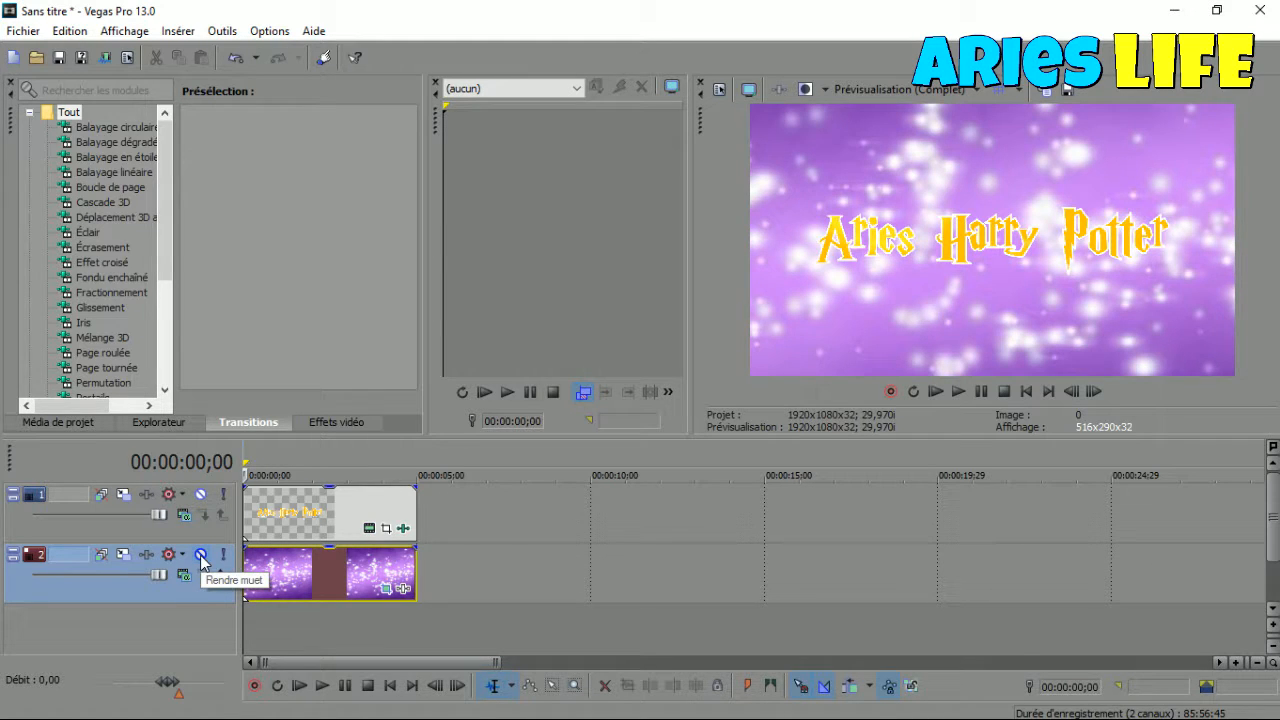
{"action": "left_click", "coordinate": [406, 589]}
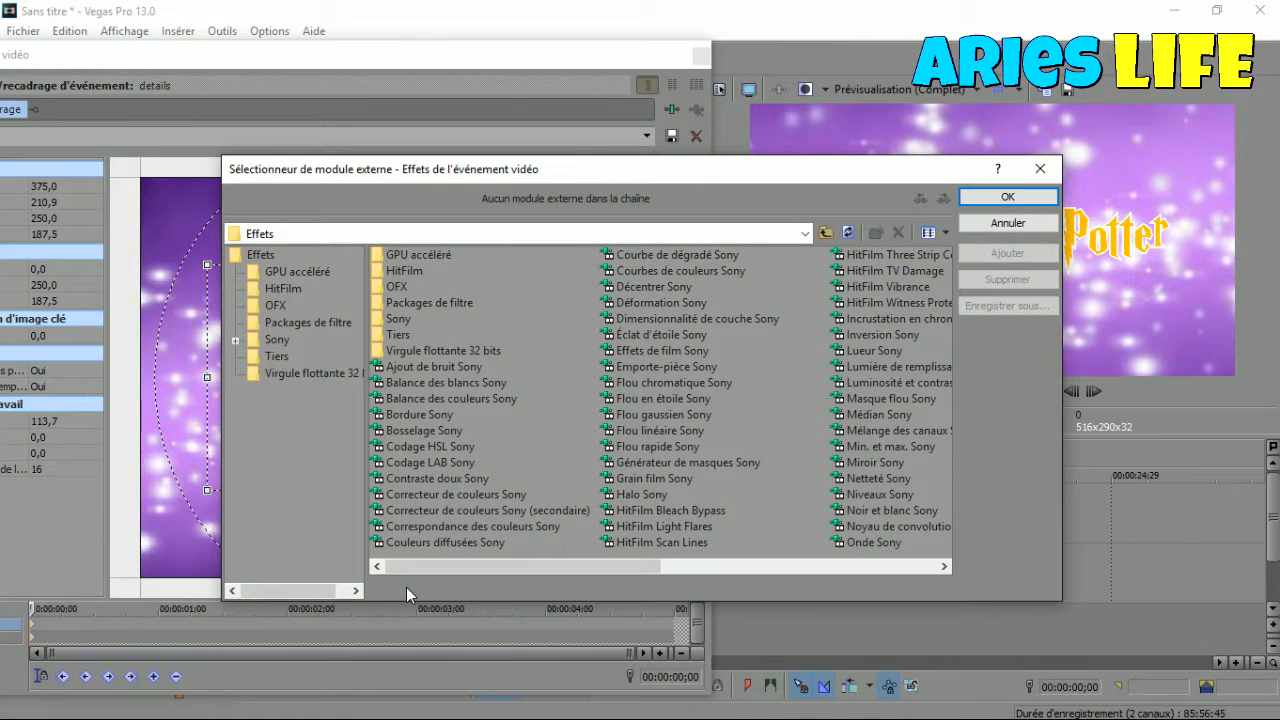
{"action": "left_click", "coordinate": [645, 494]}
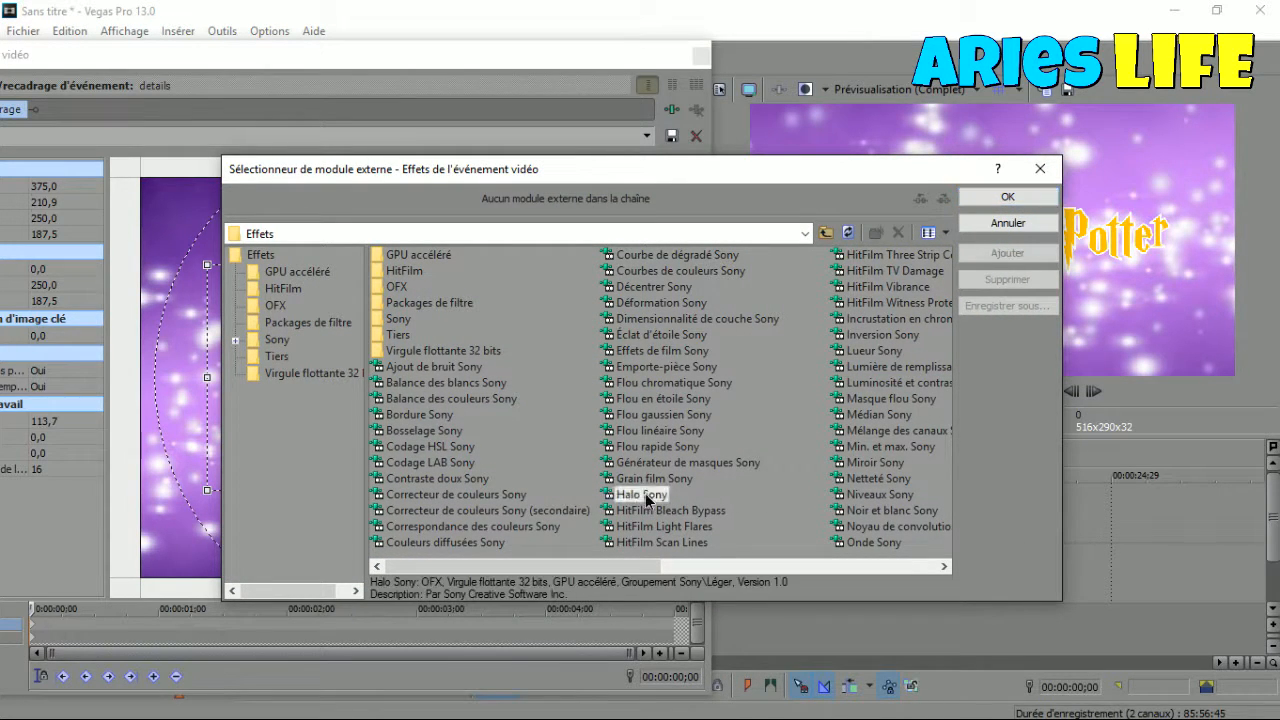
{"action": "left_click", "coordinate": [1026, 254]}
{"action": "left_click", "coordinate": [1008, 198]}
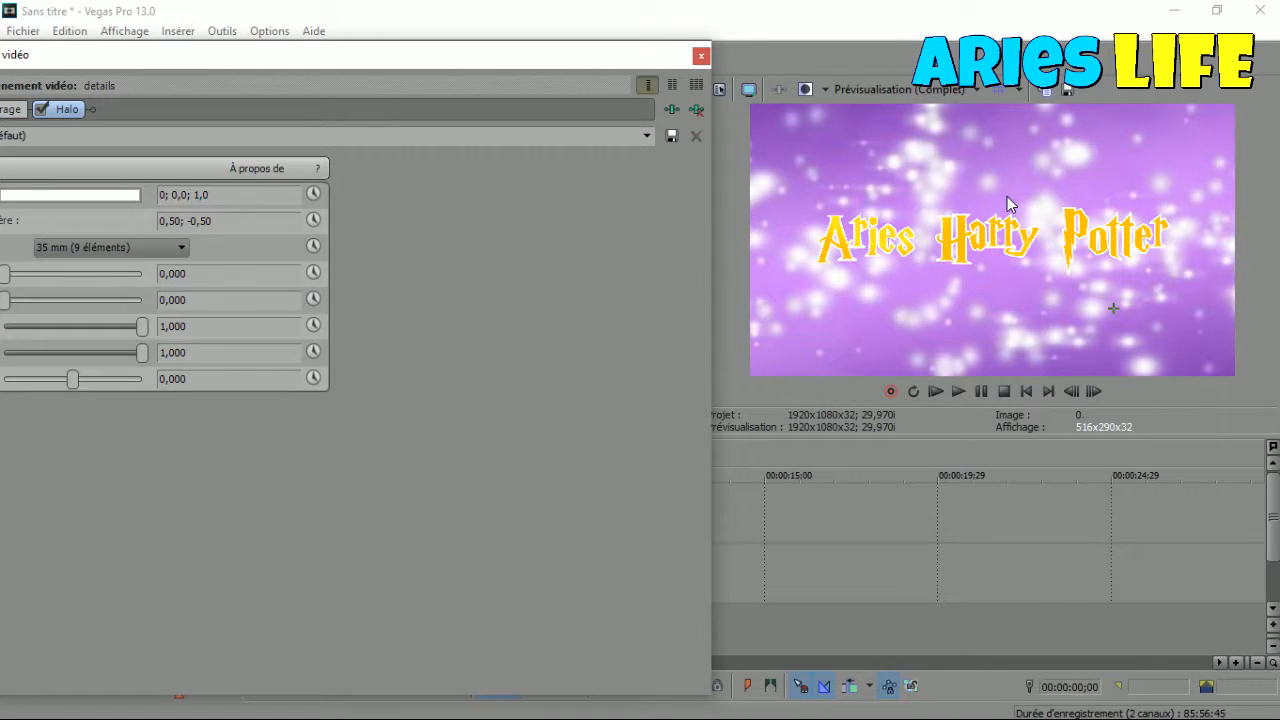
Step: Apply the Objectif 35 mm preset to the background's halo and place its light position at about -0,89; 0,89
{"action": "left_click", "coordinate": [643, 137]}
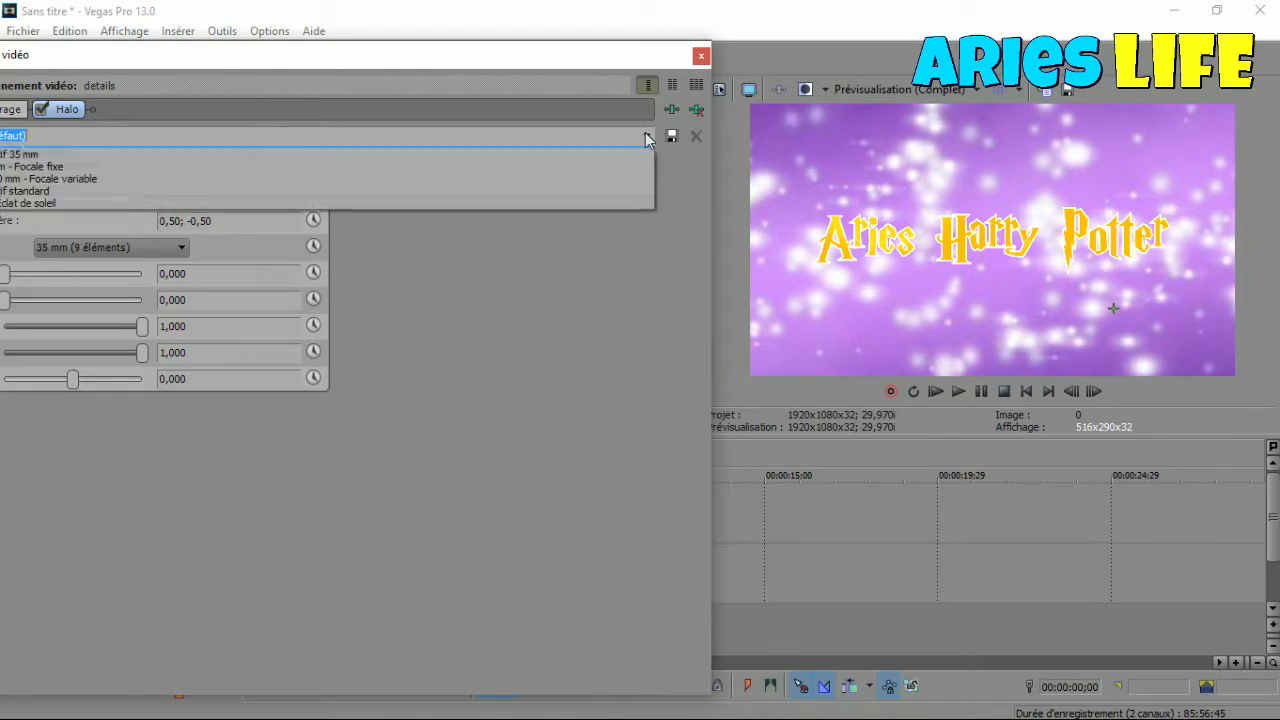
{"action": "left_click", "coordinate": [624, 164]}
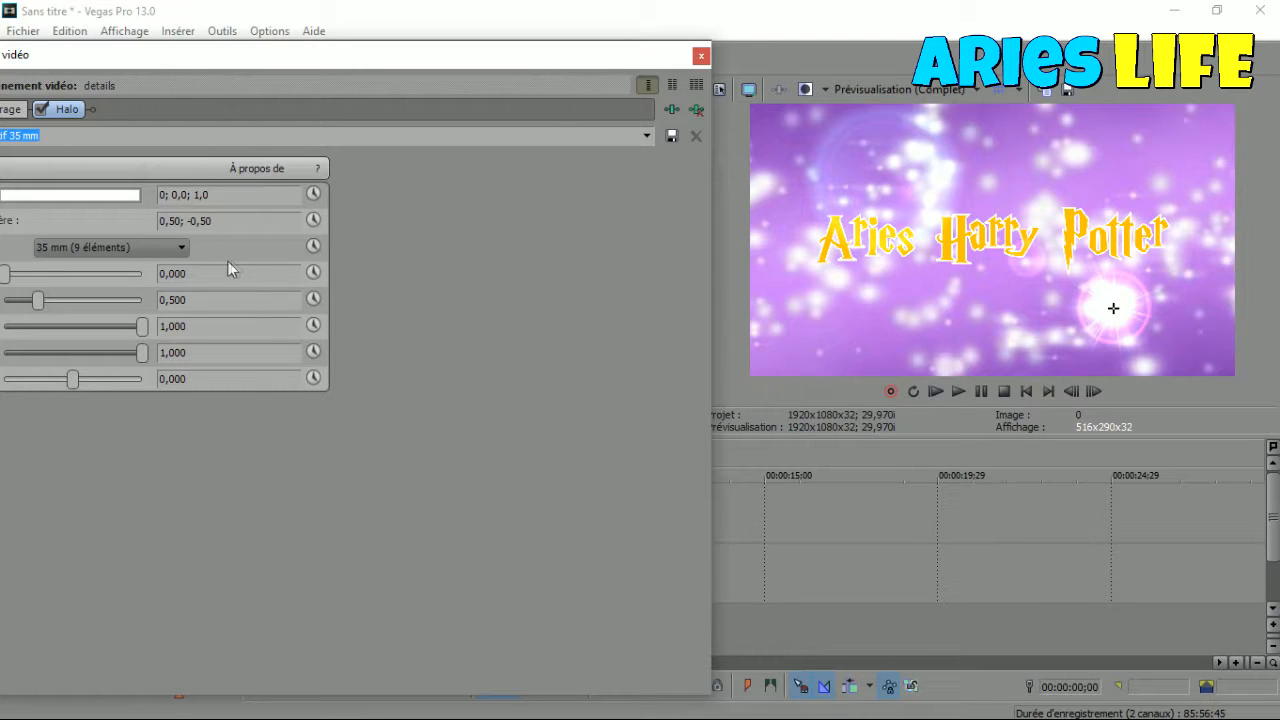
{"action": "left_click_drag", "start_coordinate": [233, 62], "coordinate": [366, 64]}
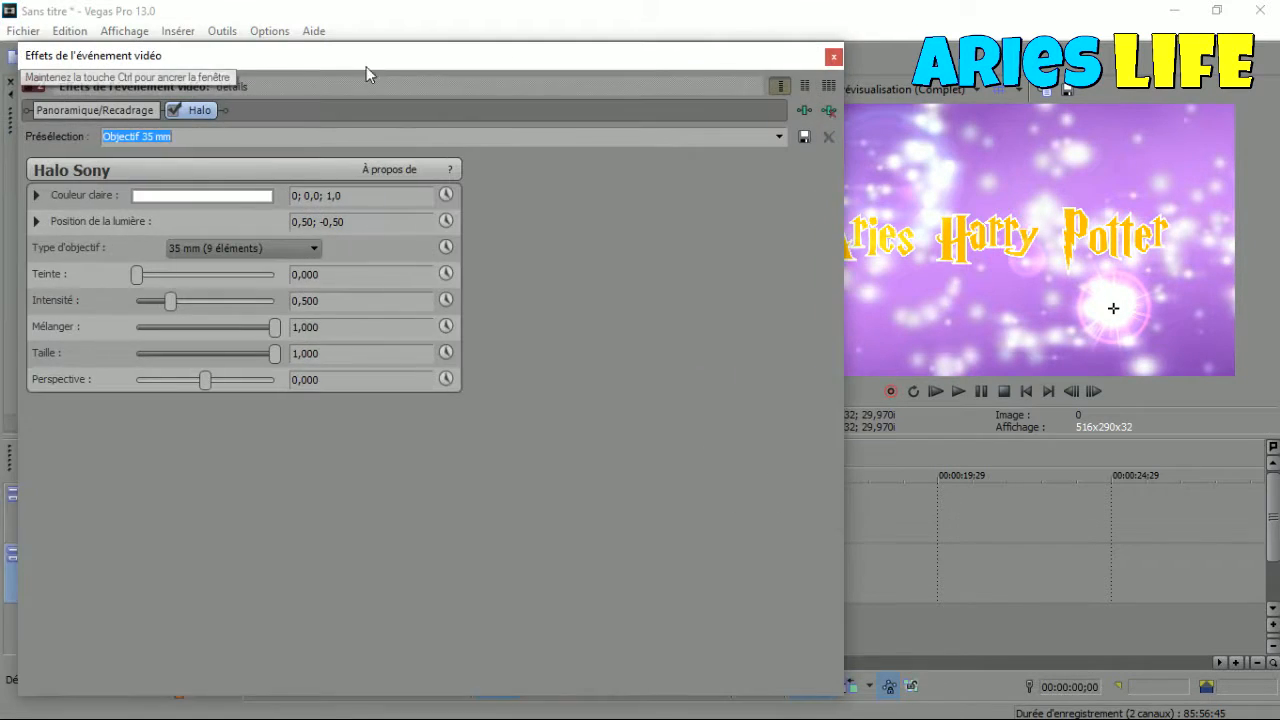
{"action": "left_click", "coordinate": [38, 222]}
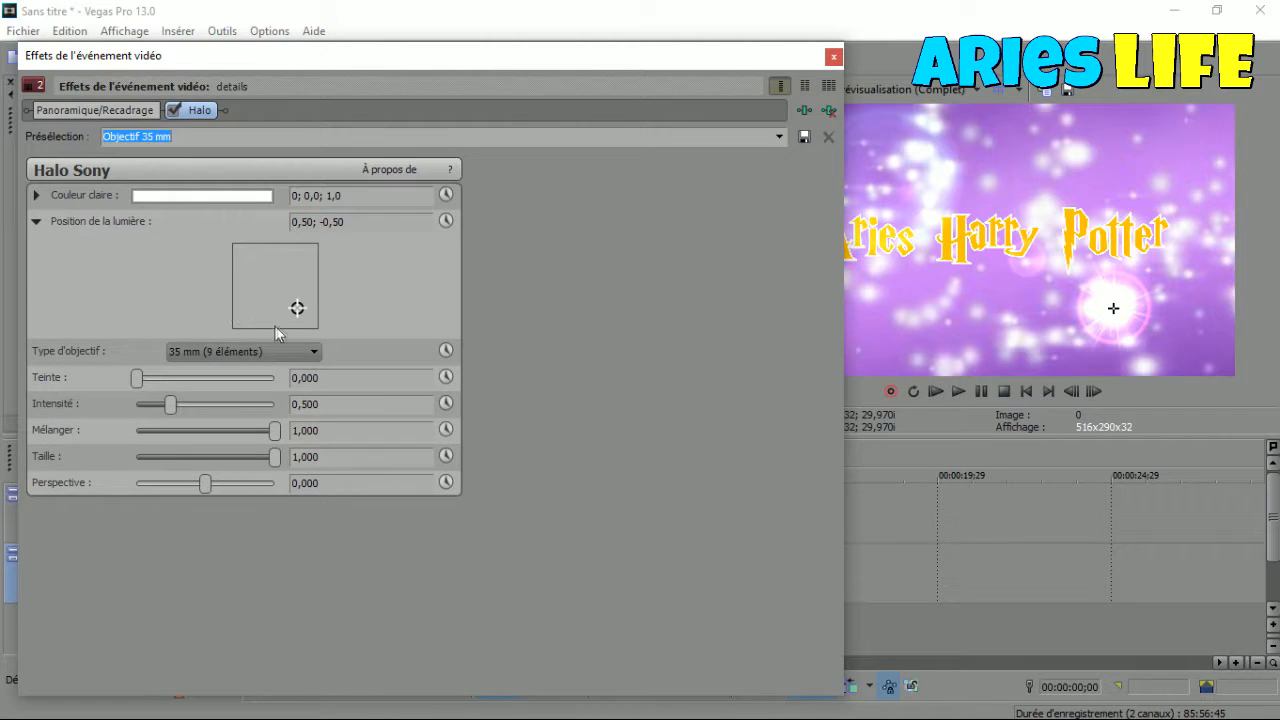
{"action": "left_click_drag", "start_coordinate": [455, 63], "coordinate": [394, 63]}
{"action": "left_click_drag", "start_coordinate": [238, 309], "coordinate": [176, 247]}
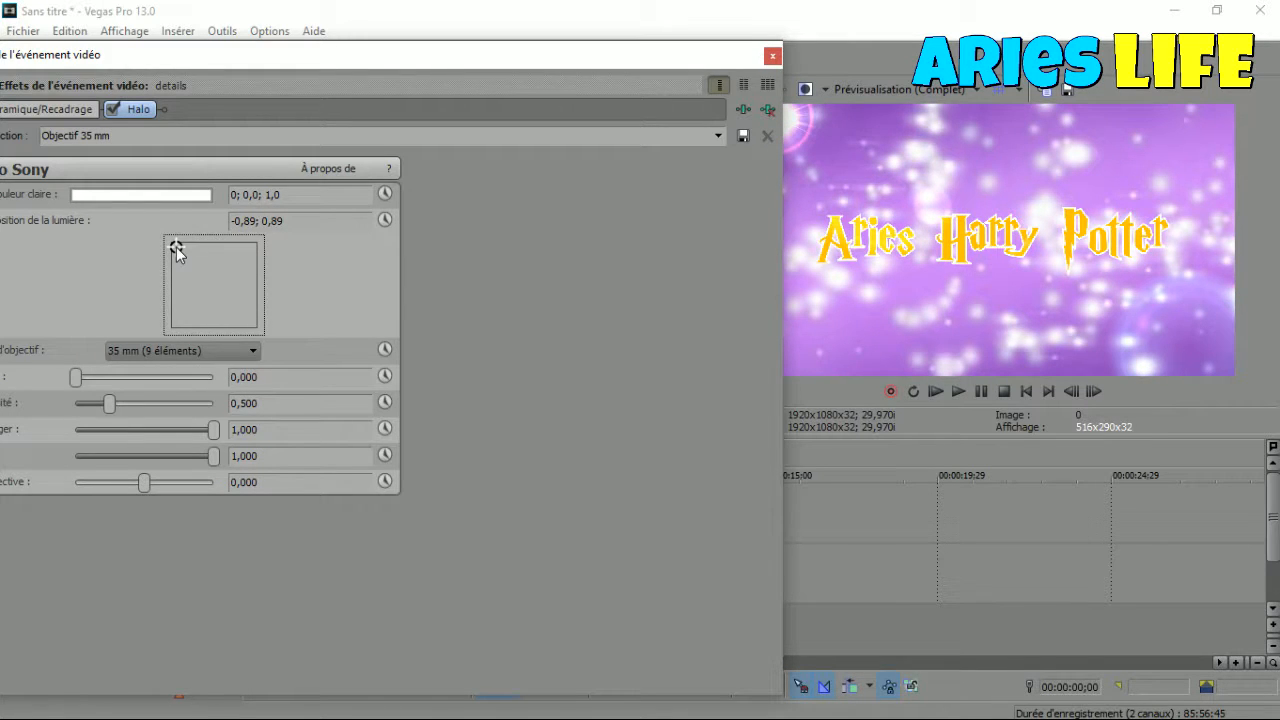
Step: Animate the background halo's light position, moving its keyframe to the event's end and setting about 0,91; -0,91 at the start; close the effects
{"action": "left_click", "coordinate": [384, 220]}
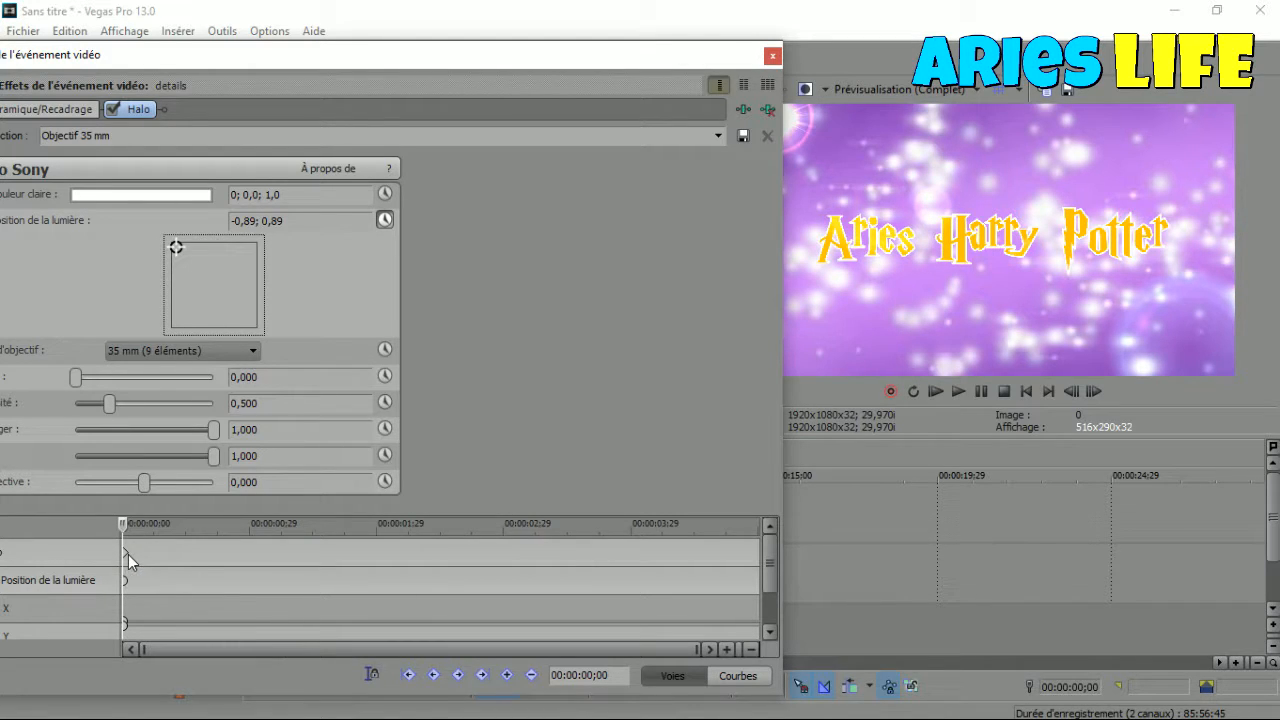
{"action": "left_click_drag", "start_coordinate": [126, 555], "coordinate": [757, 556]}
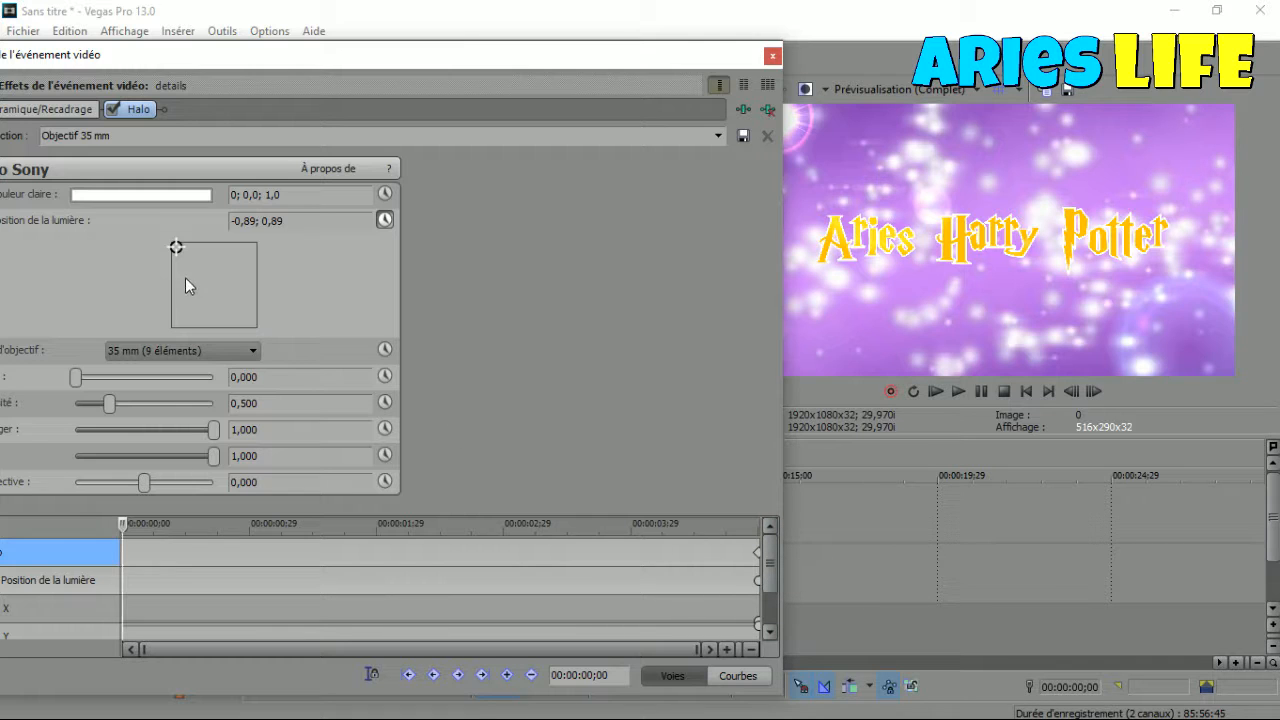
{"action": "left_click_drag", "start_coordinate": [179, 250], "coordinate": [254, 325]}
{"action": "left_click", "coordinate": [772, 55]}
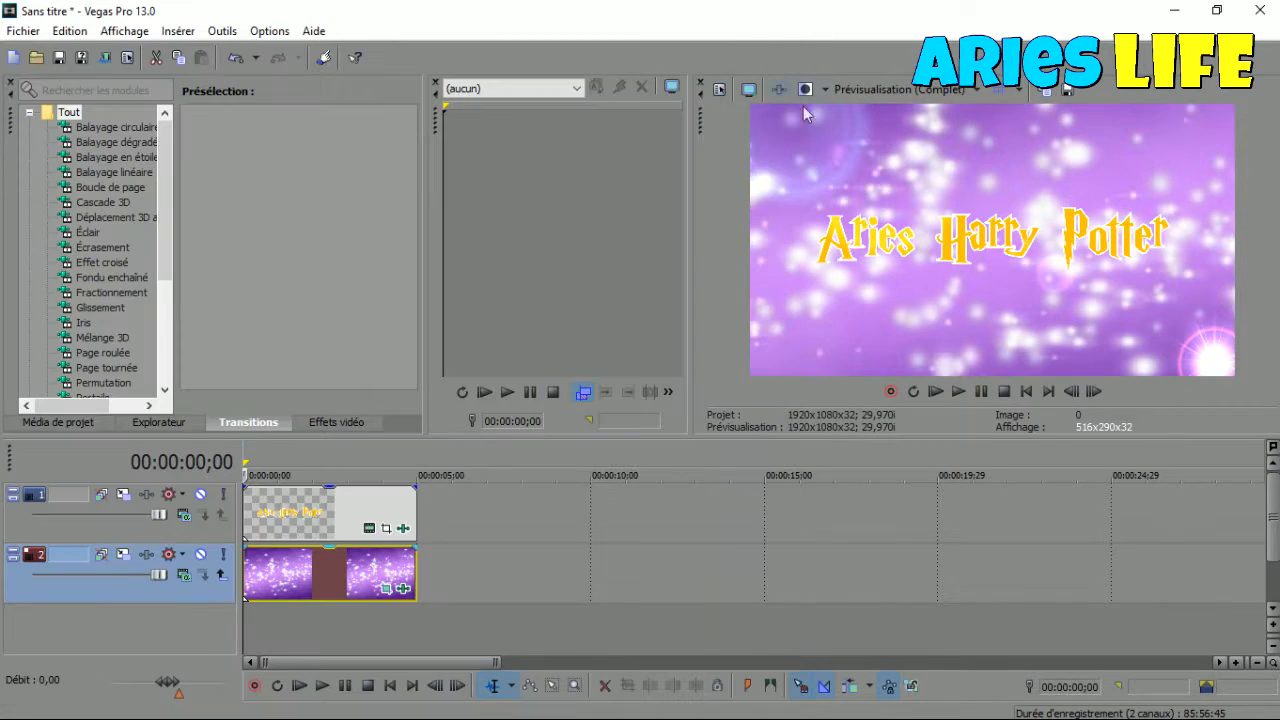
Step: Play the full composition to check the halo crossing the background, and return to the start
{"action": "left_click", "coordinate": [981, 392]}
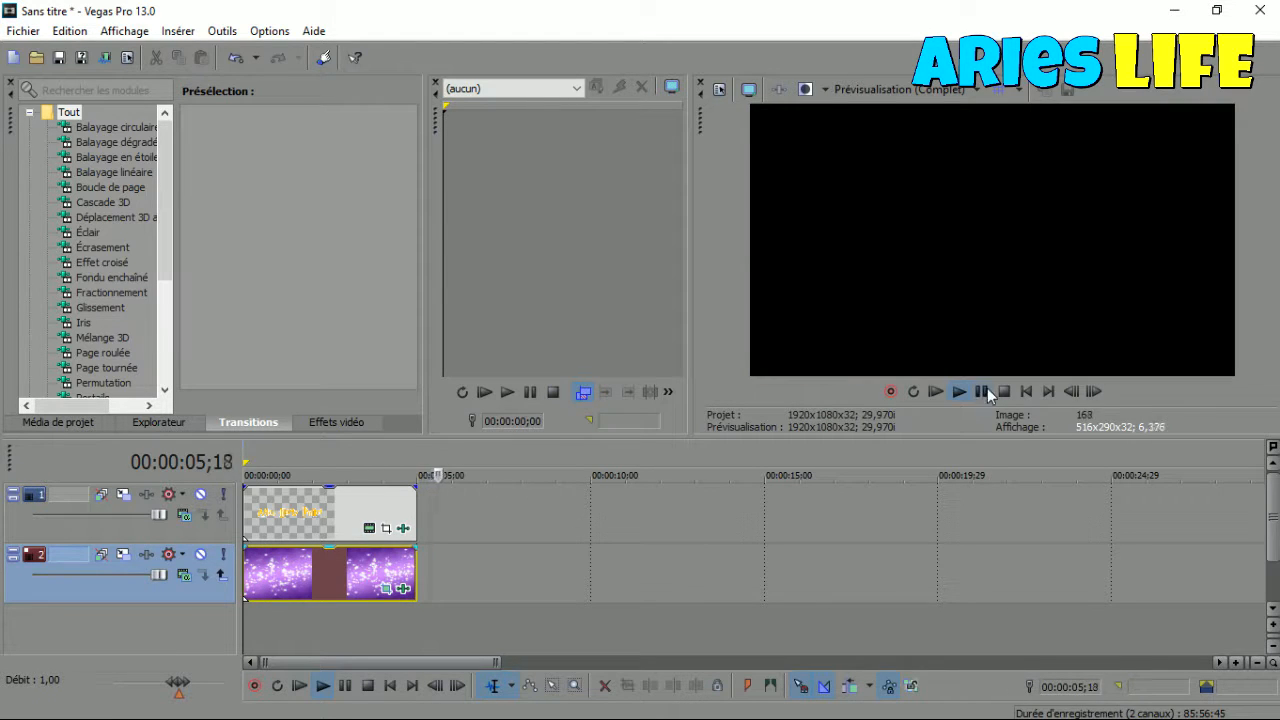
{"action": "left_click", "coordinate": [1025, 393]}
{"action": "left_click", "coordinate": [1024, 391]}
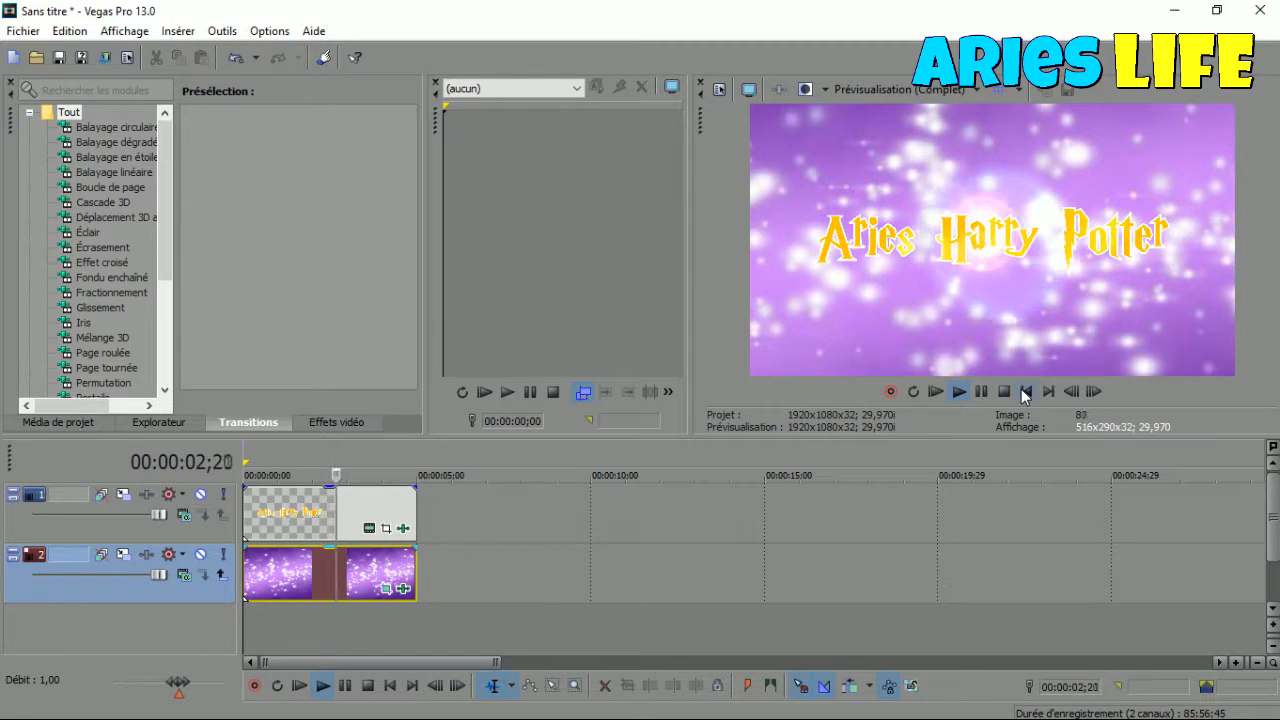
{"action": "left_click", "coordinate": [1026, 393]}
{"action": "left_click", "coordinate": [1005, 392]}
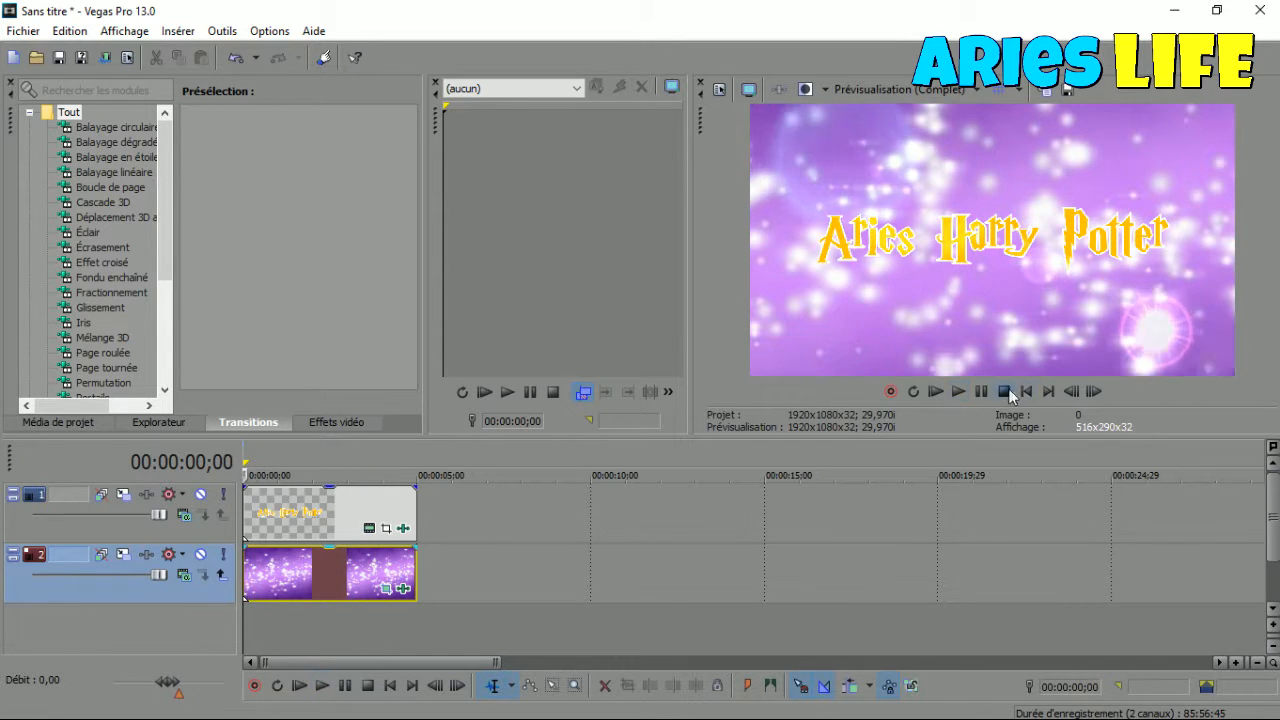
Step: Reopen the background event's Halo effect, move its starting light position to the frame's corner at 1,00; -1,00, and close the effects
{"action": "left_click", "coordinate": [403, 590]}
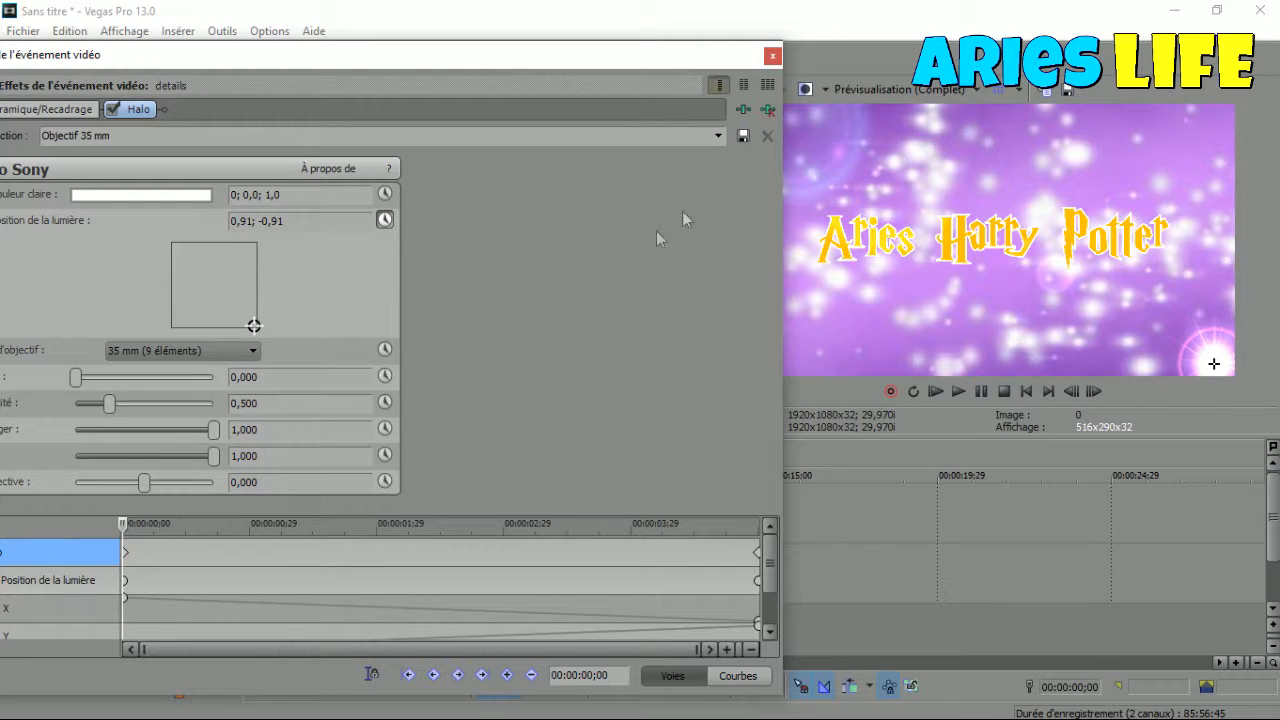
{"action": "left_click", "coordinate": [743, 109]}
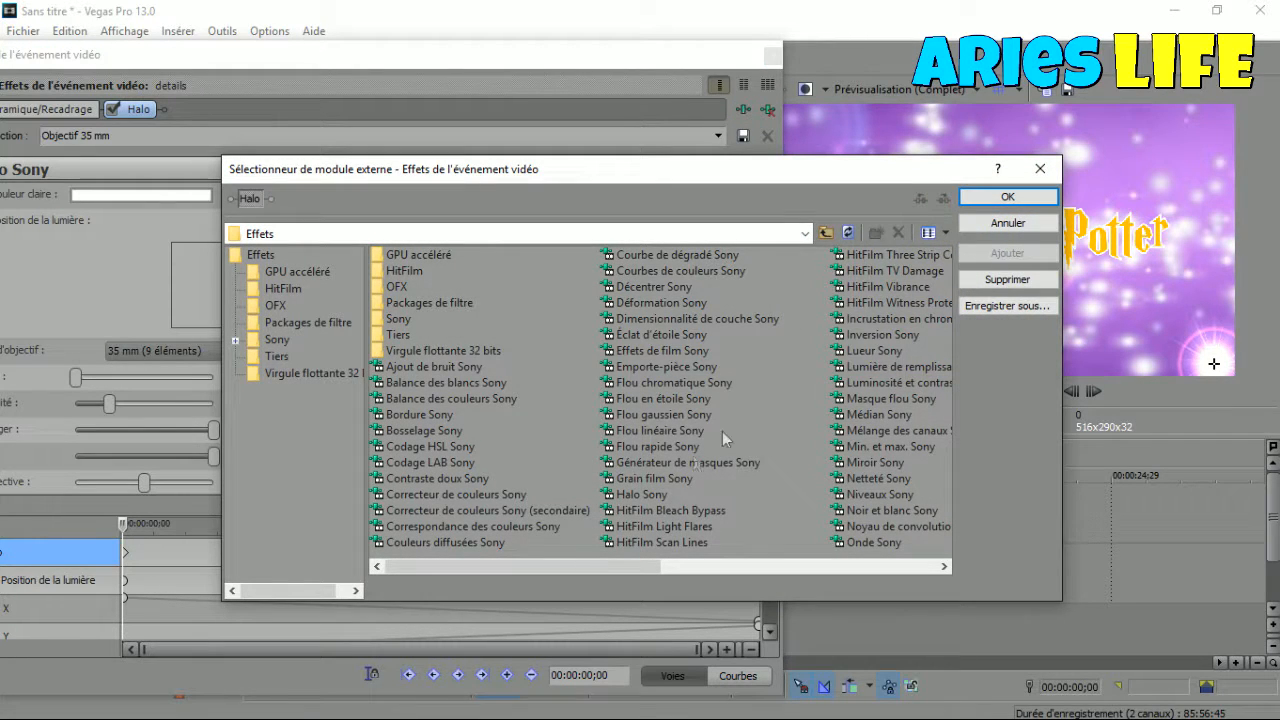
{"action": "left_click", "coordinate": [649, 498]}
{"action": "left_click", "coordinate": [969, 197]}
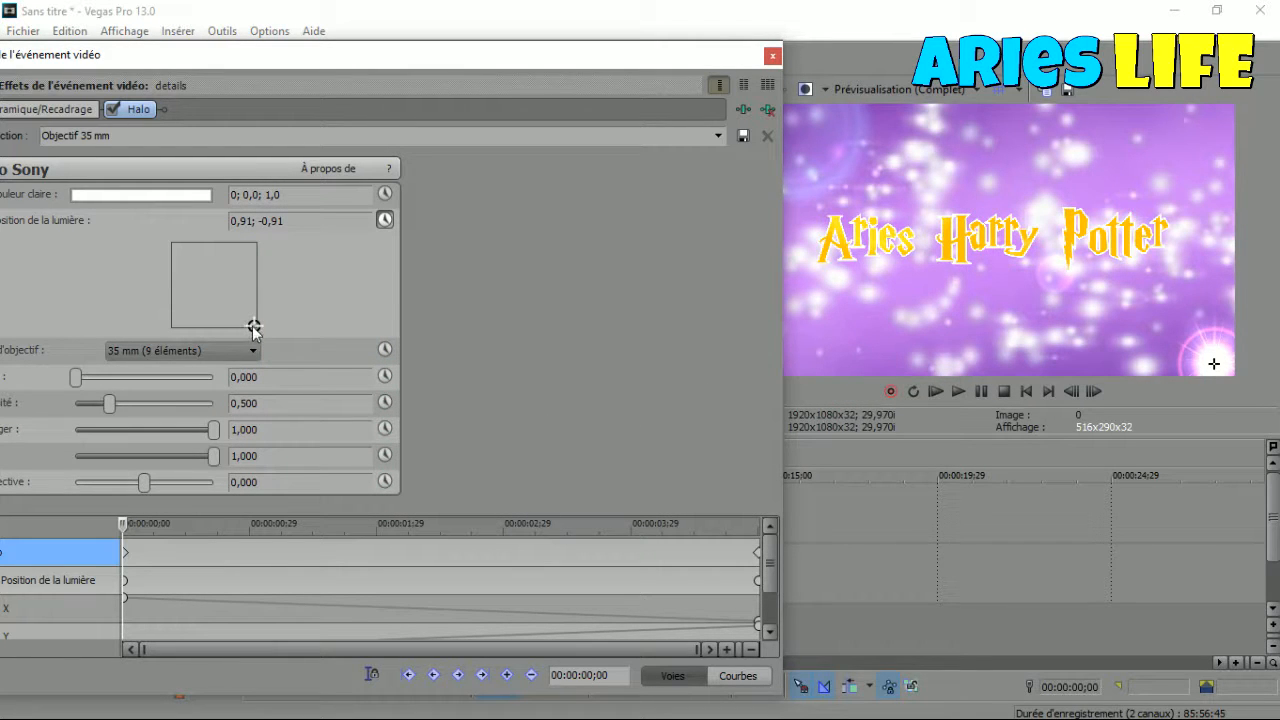
{"action": "mouse_move", "coordinate": [254, 330]}
{"action": "left_mouse_down"}
{"action": "mouse_move", "coordinate": [240, 303]}
{"action": "mouse_move", "coordinate": [258, 329]}
{"action": "left_mouse_up"}
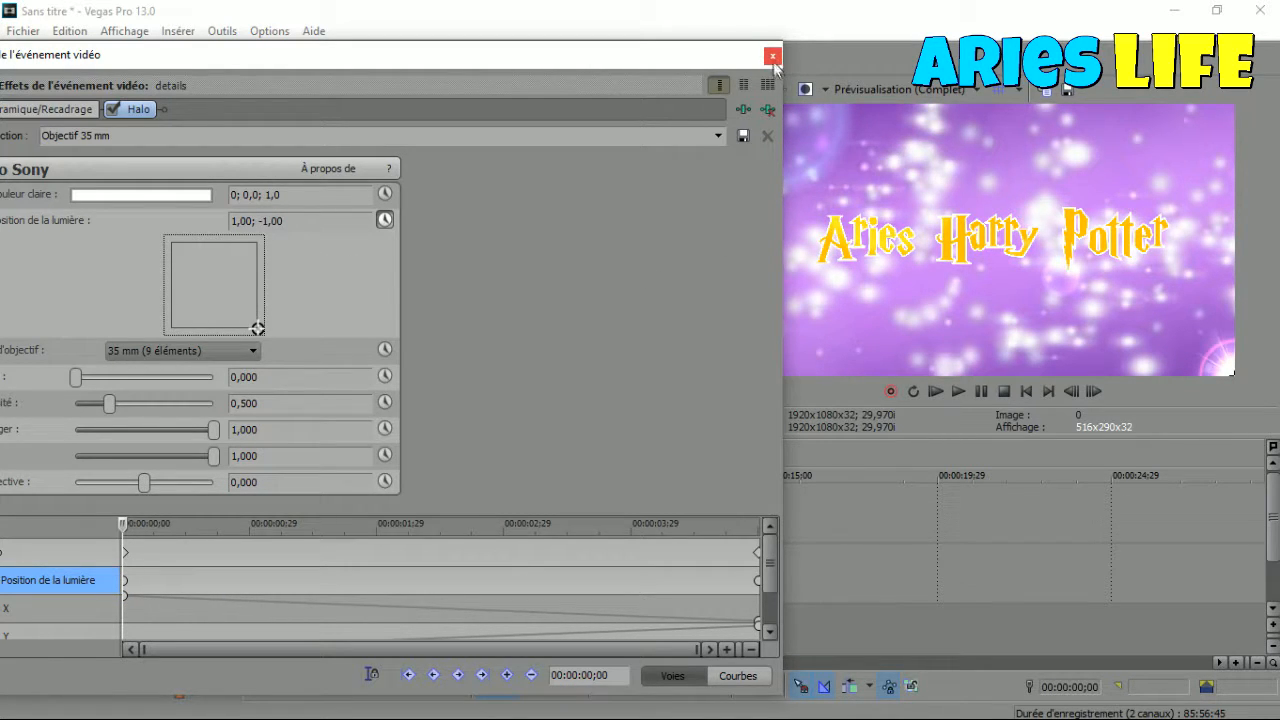
{"action": "left_click", "coordinate": [490, 109]}
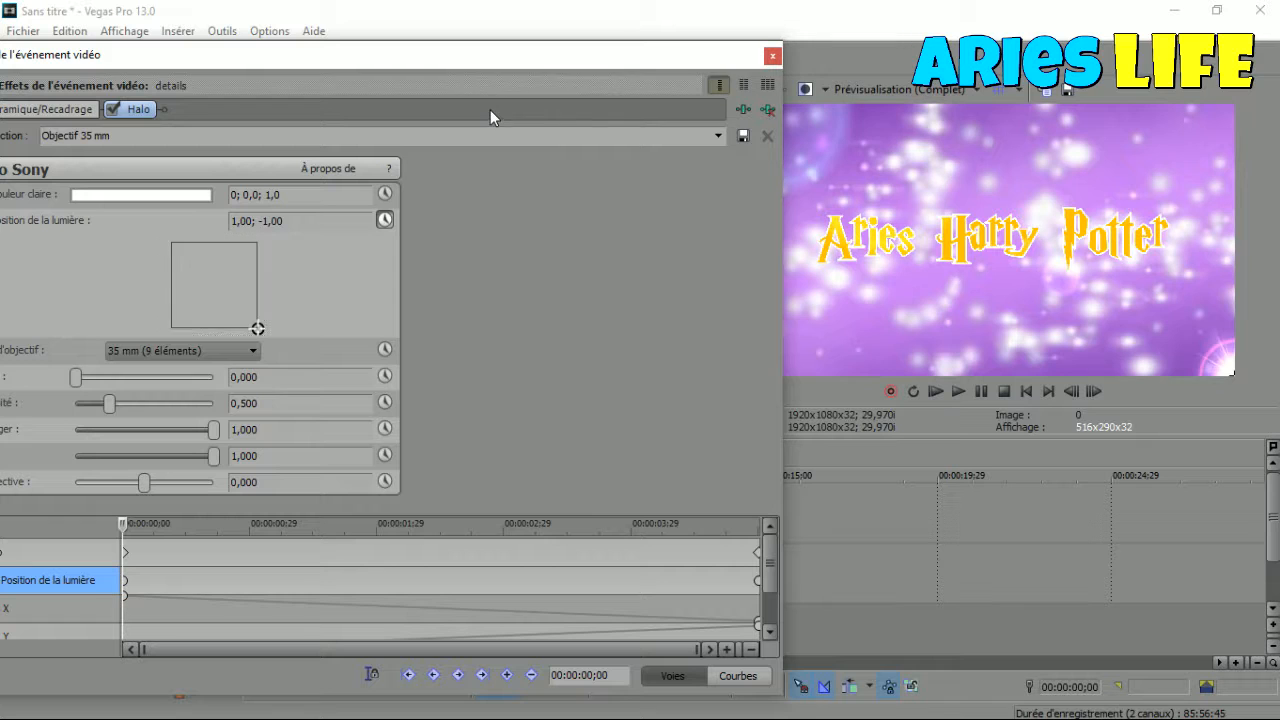
{"action": "left_click", "coordinate": [772, 57]}
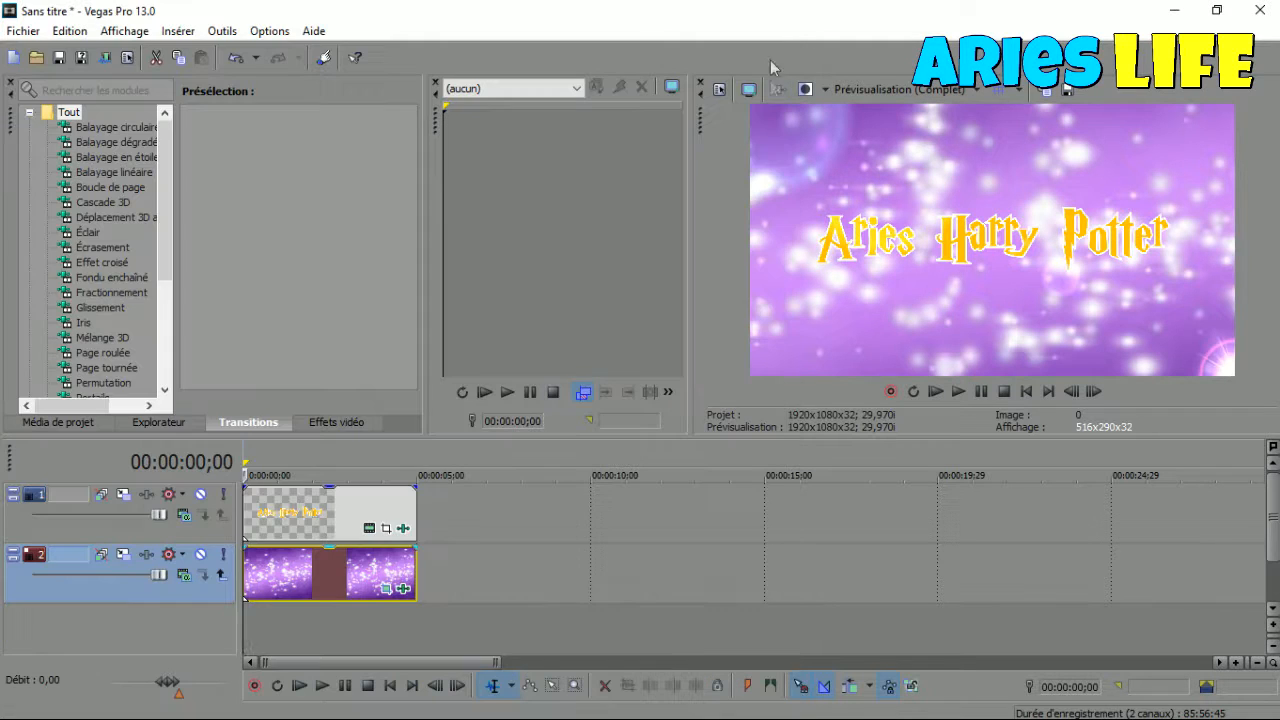
Step: Import the MP3 music file from the Bureau folder into the project as an audio track
{"action": "left_click", "coordinate": [36, 60]}
{"action": "scroll", "coordinate": [442, 336], "scroll_direction": "down", "scroll_amount": 1}
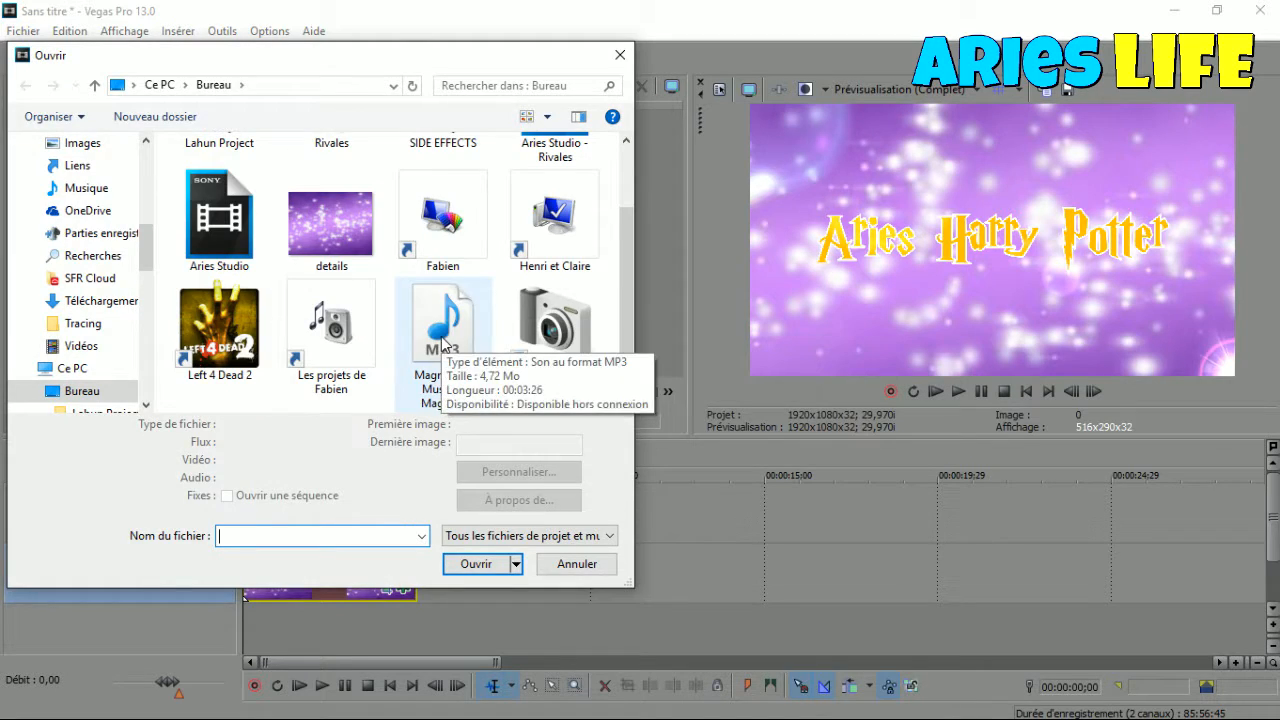
{"action": "double_click", "coordinate": [441, 335]}
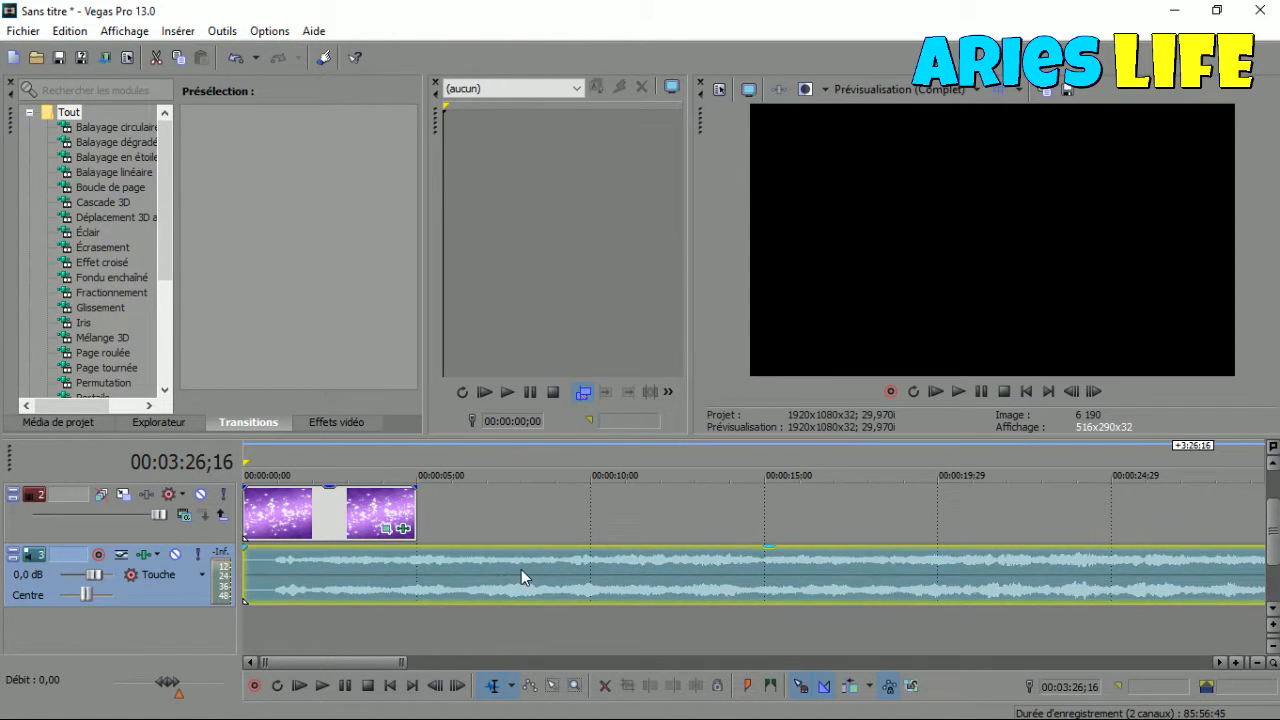
Step: Trim the music event's end to match the background image's end at 00:00:05;00, and place the cursor at the project's end
{"action": "scroll", "coordinate": [522, 573], "scroll_direction": "down", "scroll_amount": 5}
{"action": "left_click_drag", "start_coordinate": [1240, 575], "coordinate": [267, 562]}
{"action": "scroll", "coordinate": [642, 576], "scroll_direction": "up", "scroll_amount": 6}
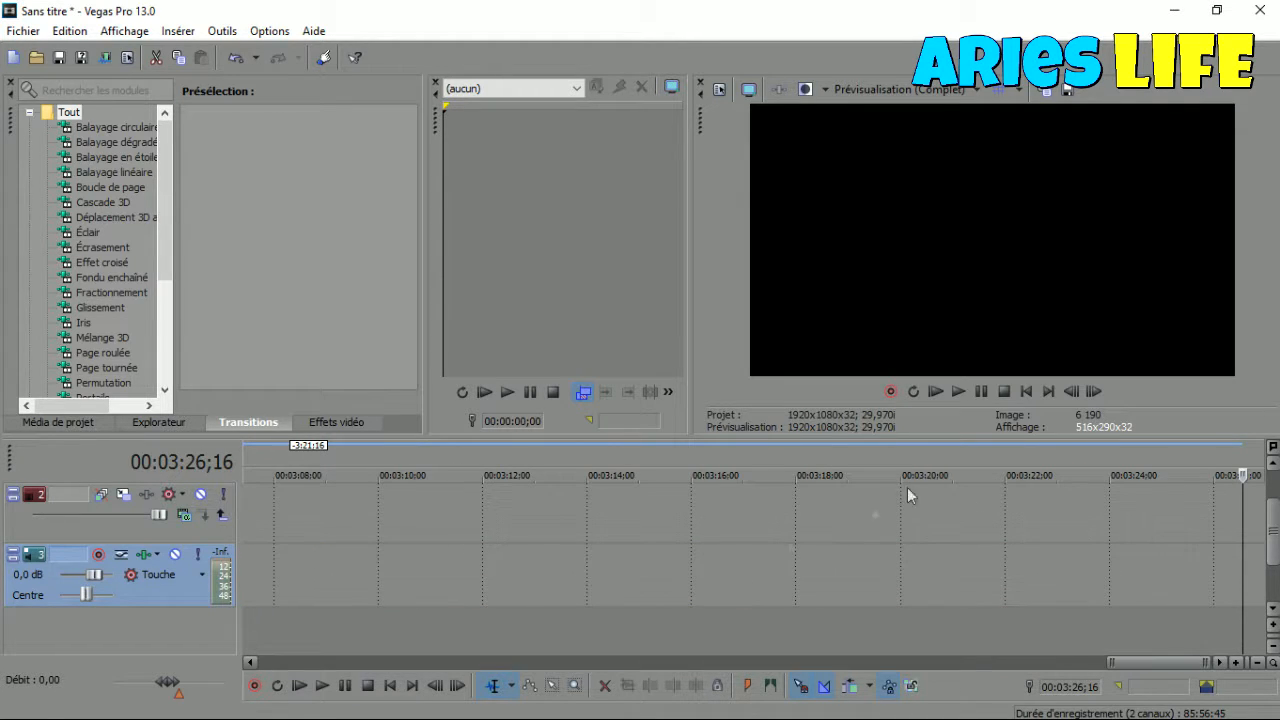
{"action": "left_click", "coordinate": [1043, 391]}
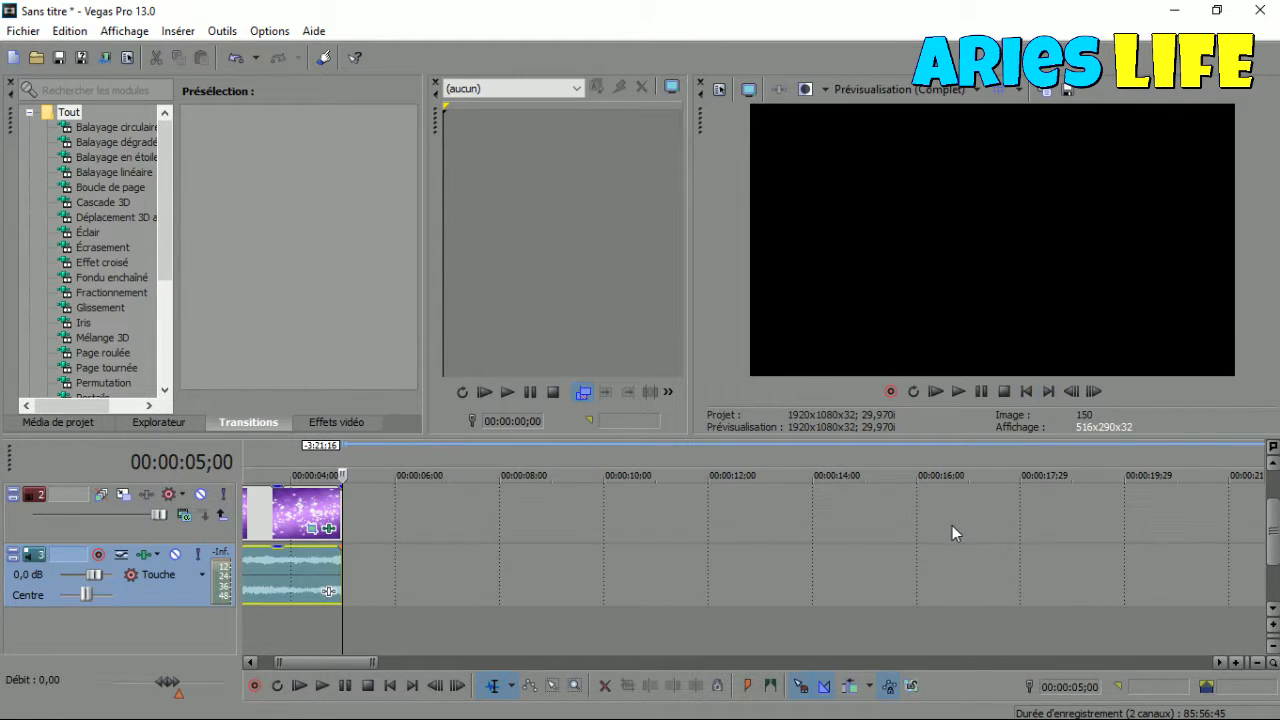
{"action": "scroll", "coordinate": [950, 525], "scroll_direction": "up", "scroll_amount": 1}
{"action": "scroll", "coordinate": [795, 561], "scroll_direction": "up", "scroll_amount": 2}
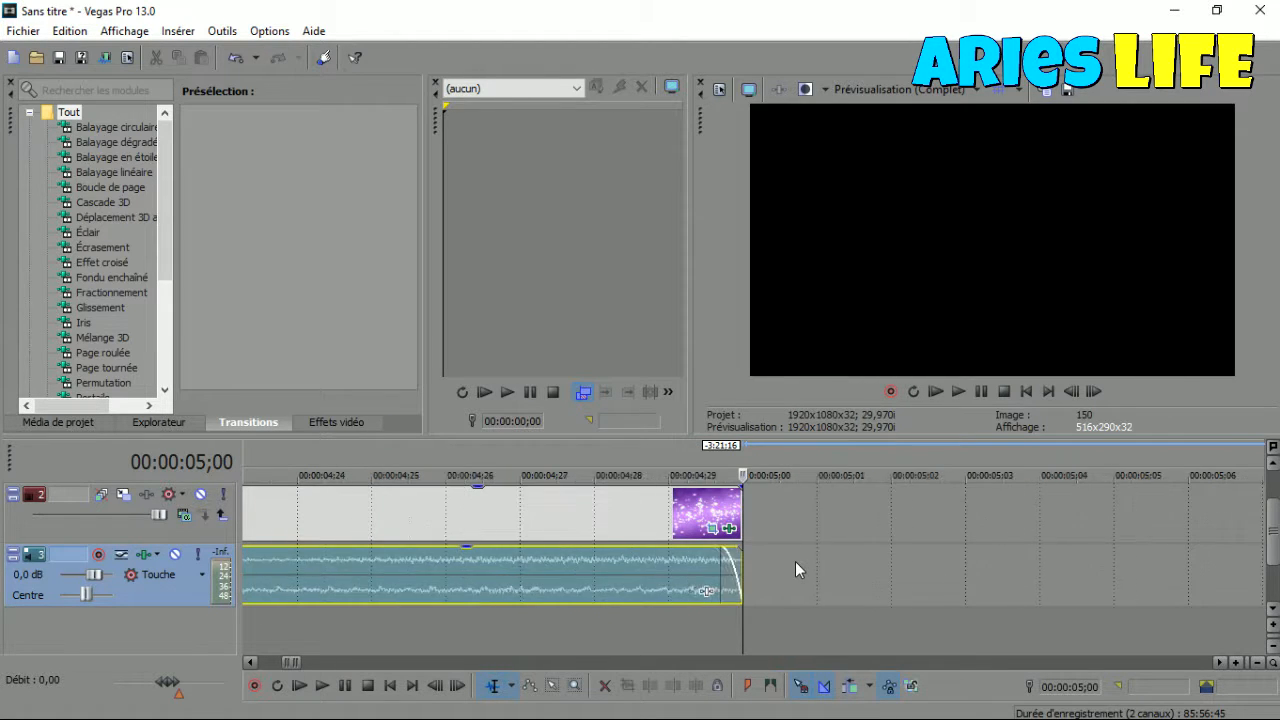
{"action": "scroll", "coordinate": [796, 565], "scroll_direction": "down", "scroll_amount": 8}
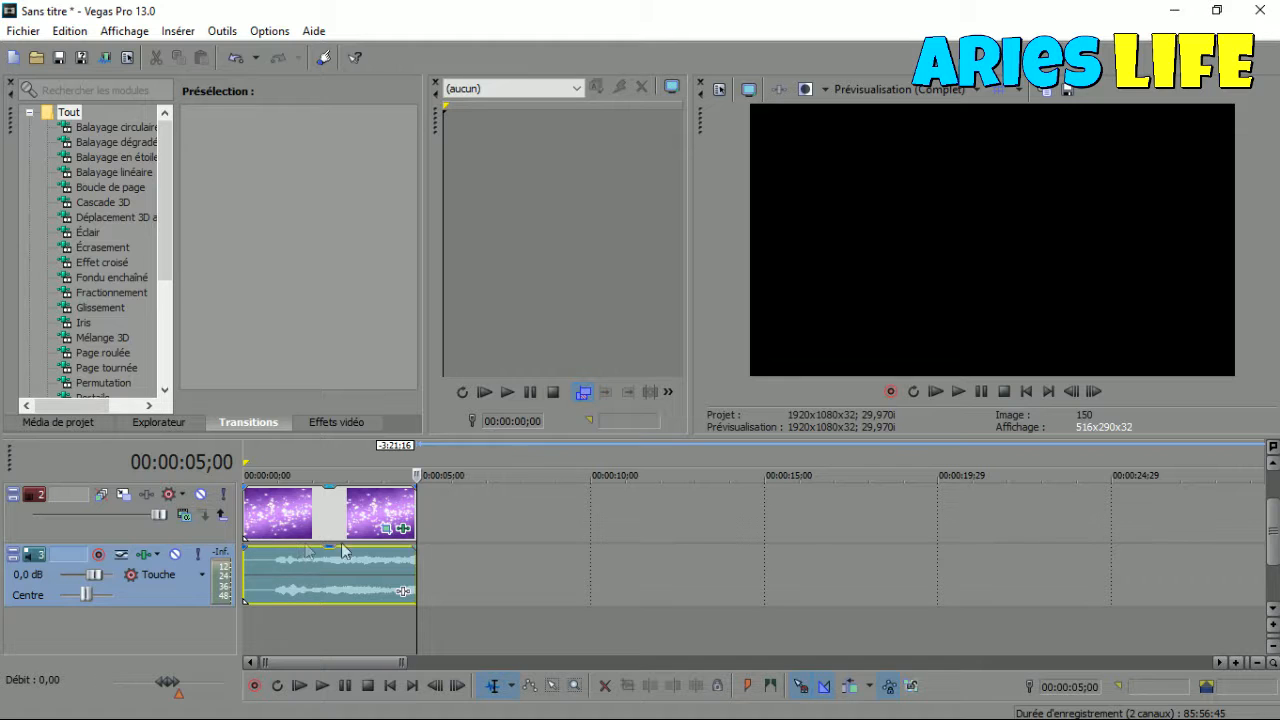
Step: Add a one-second fade-in to the start of the title text event, ending at 00:00:01;00
{"action": "left_click_drag", "start_coordinate": [1274, 548], "coordinate": [1274, 520]}
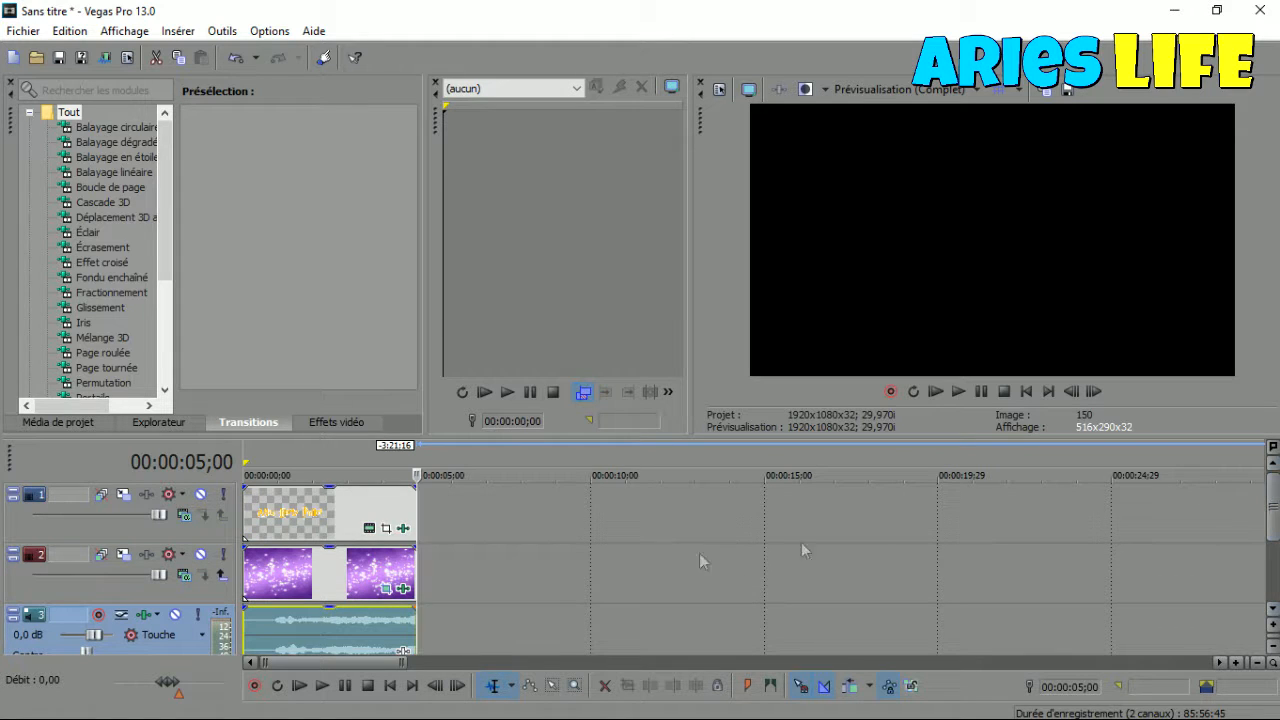
{"action": "scroll", "coordinate": [800, 557], "scroll_direction": "up", "scroll_amount": 2}
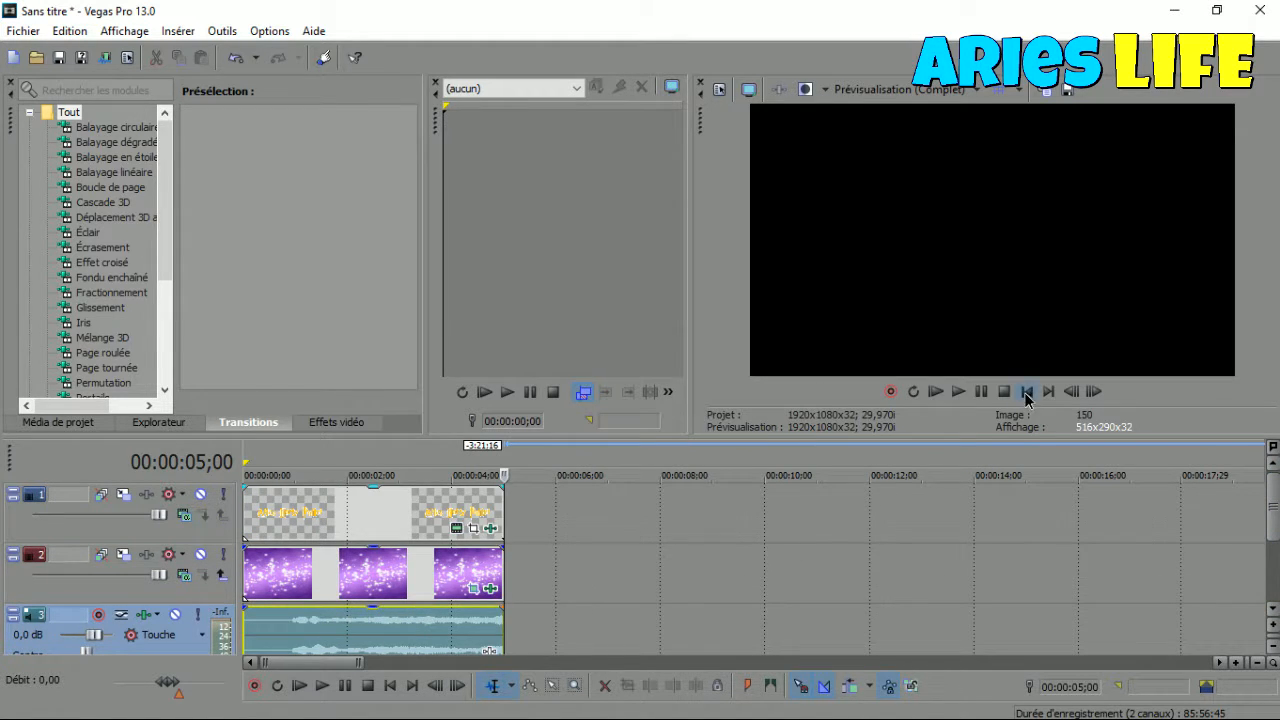
{"action": "left_click", "coordinate": [1026, 392]}
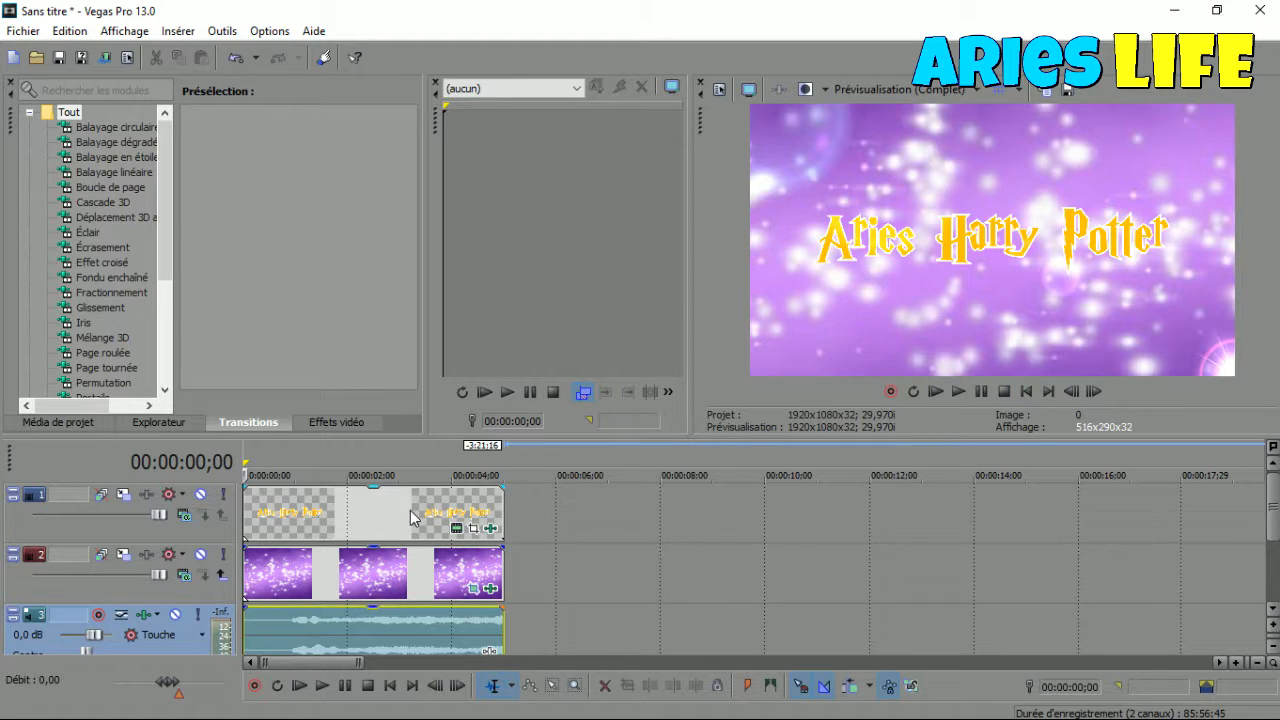
{"action": "scroll", "coordinate": [412, 516], "scroll_direction": "up", "scroll_amount": 5}
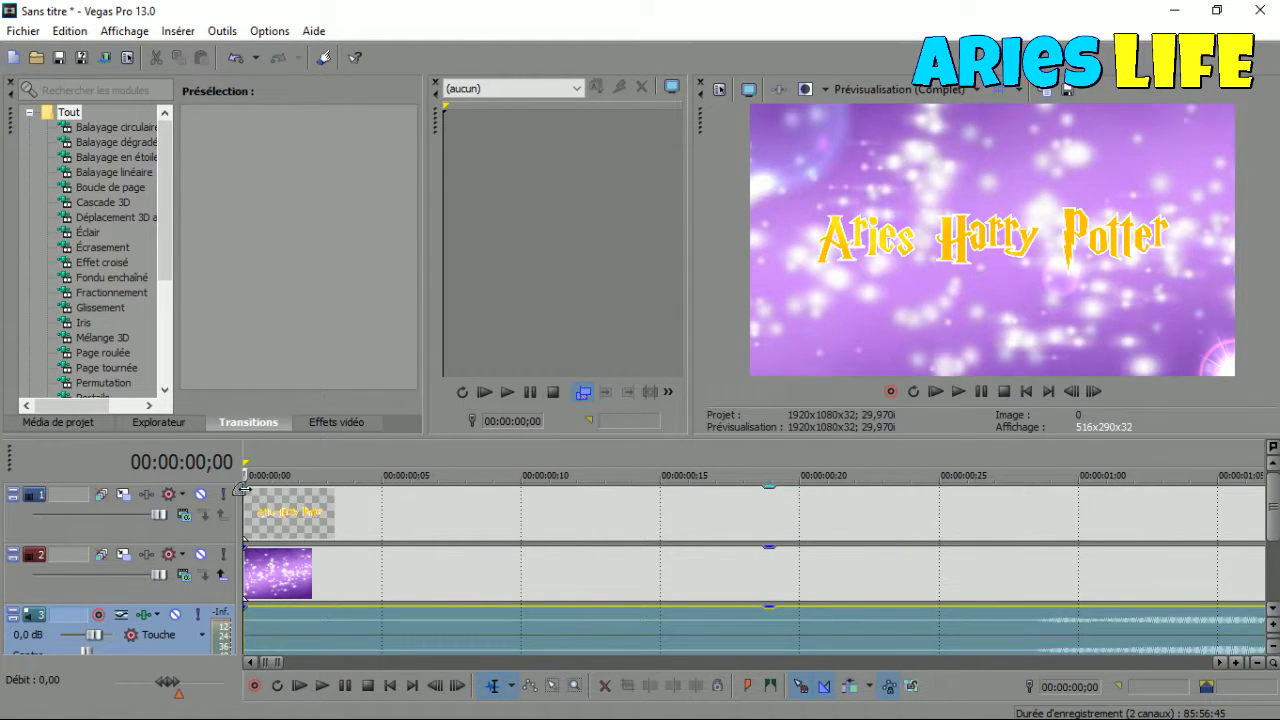
{"action": "left_click", "coordinate": [242, 490]}
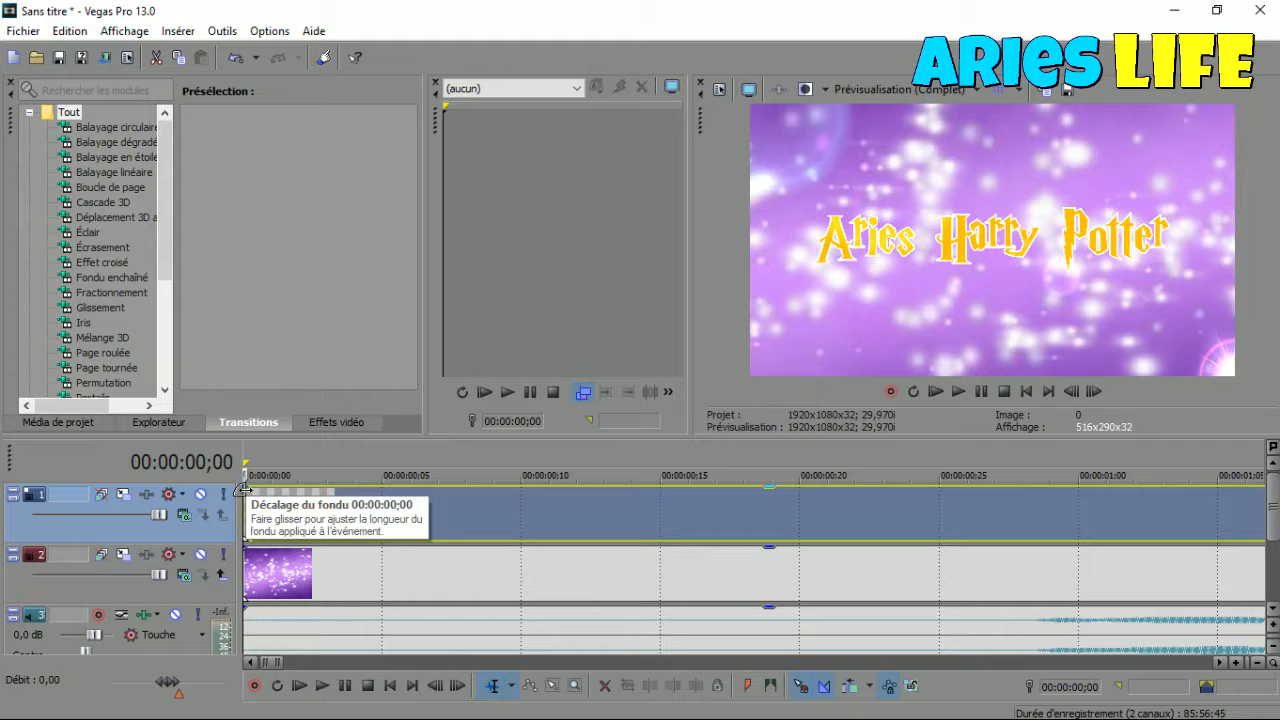
{"action": "left_click_drag", "start_coordinate": [243, 490], "coordinate": [1068, 541]}
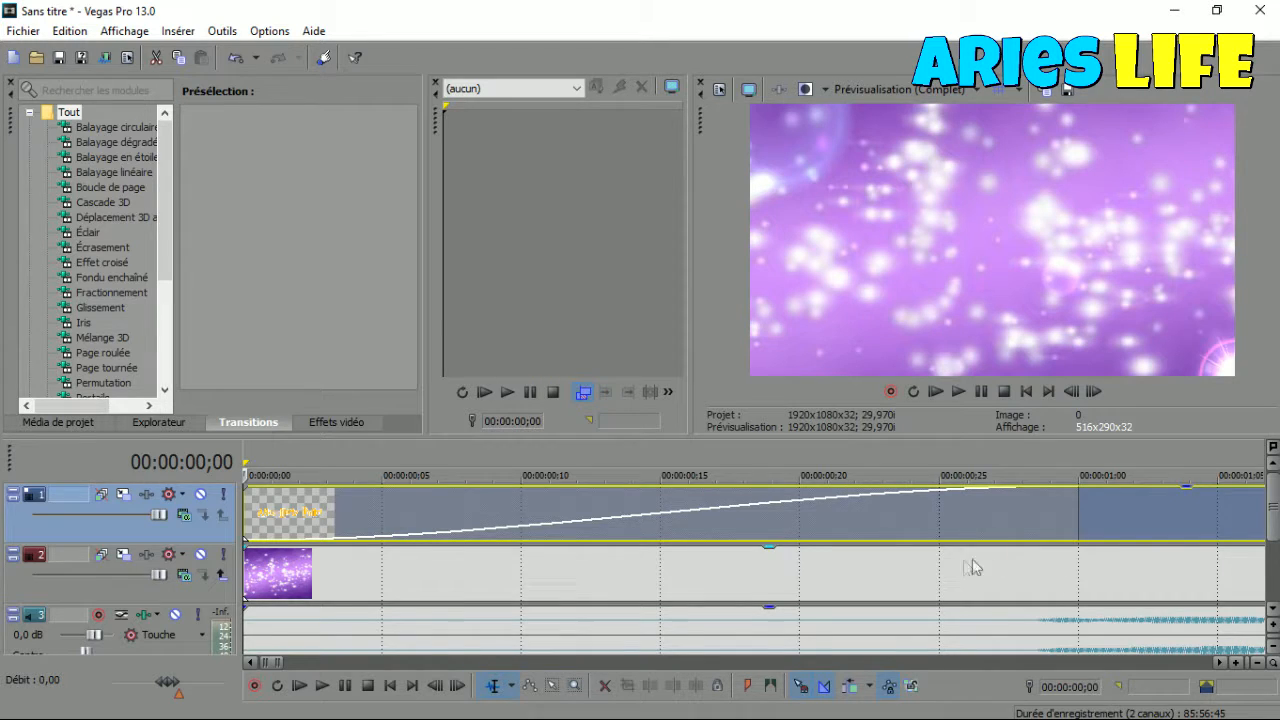
Step: Try a fade-out of about two frames at the title text event's end, and reset its length to zero
{"action": "scroll", "coordinate": [940, 570], "scroll_direction": "down", "scroll_amount": 5}
{"action": "left_click", "coordinate": [1048, 391]}
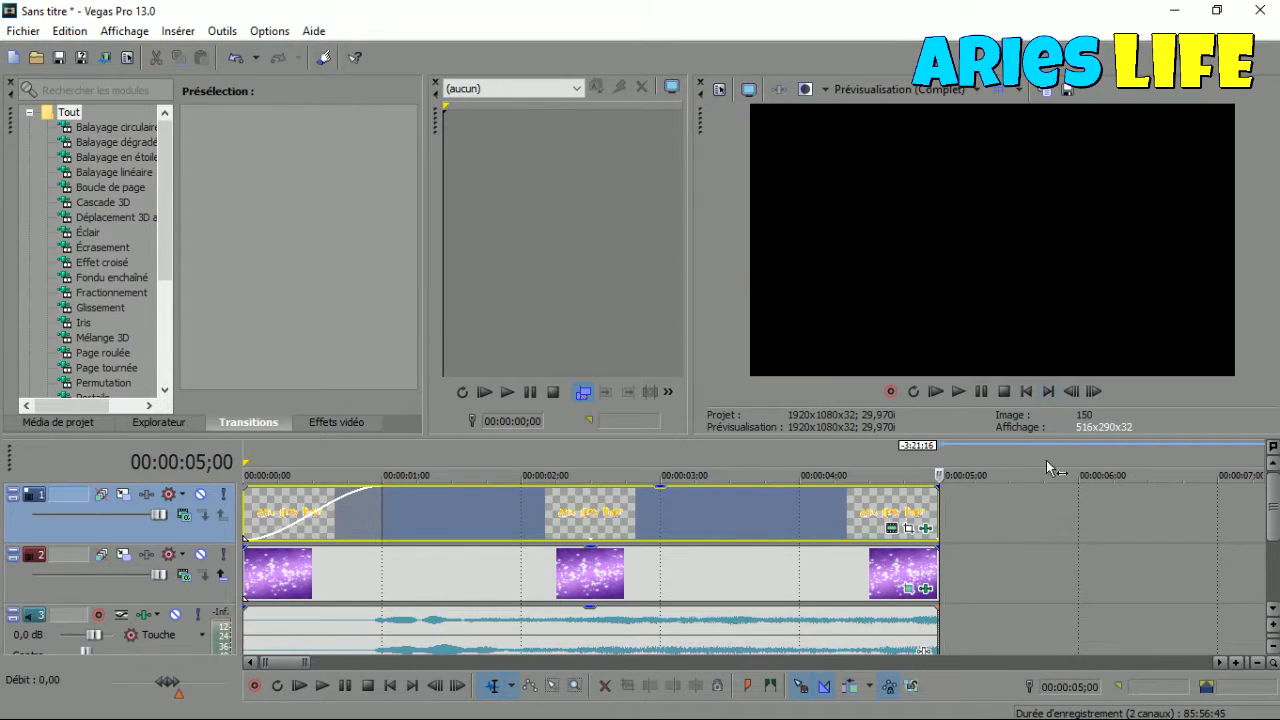
{"action": "scroll", "coordinate": [974, 519], "scroll_direction": "up", "scroll_amount": 8}
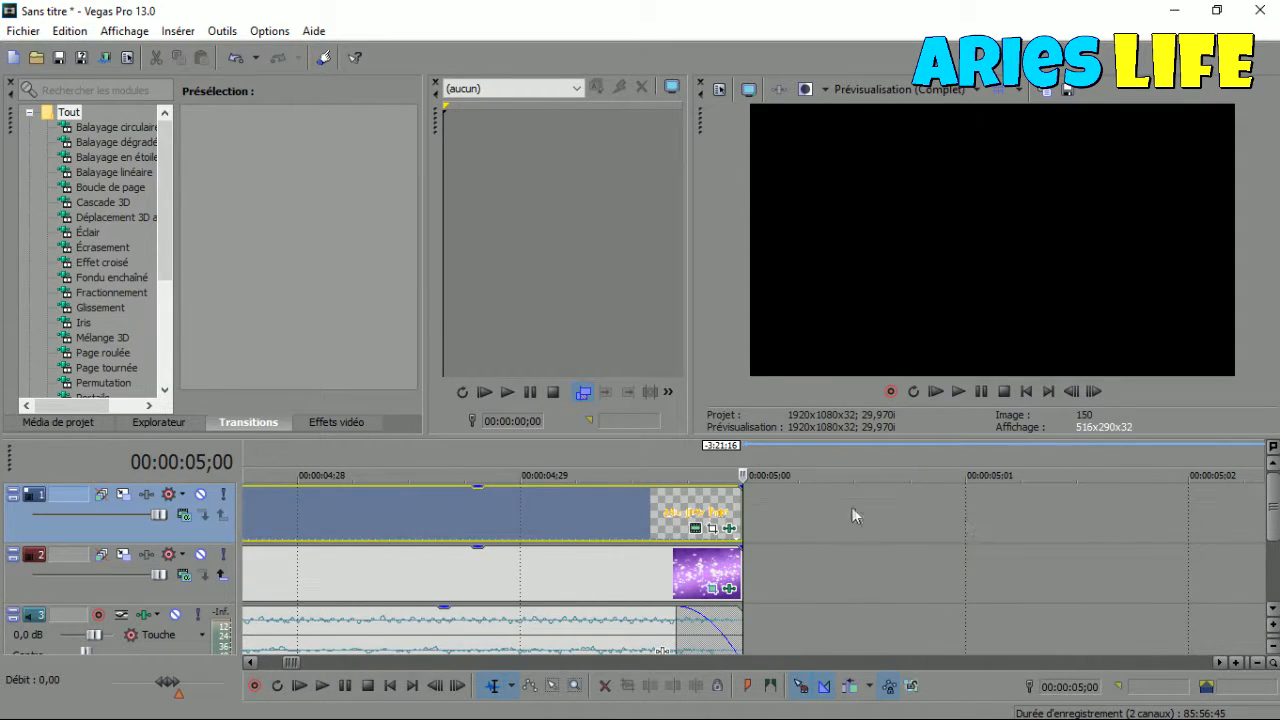
{"action": "left_click_drag", "start_coordinate": [745, 488], "coordinate": [360, 510]}
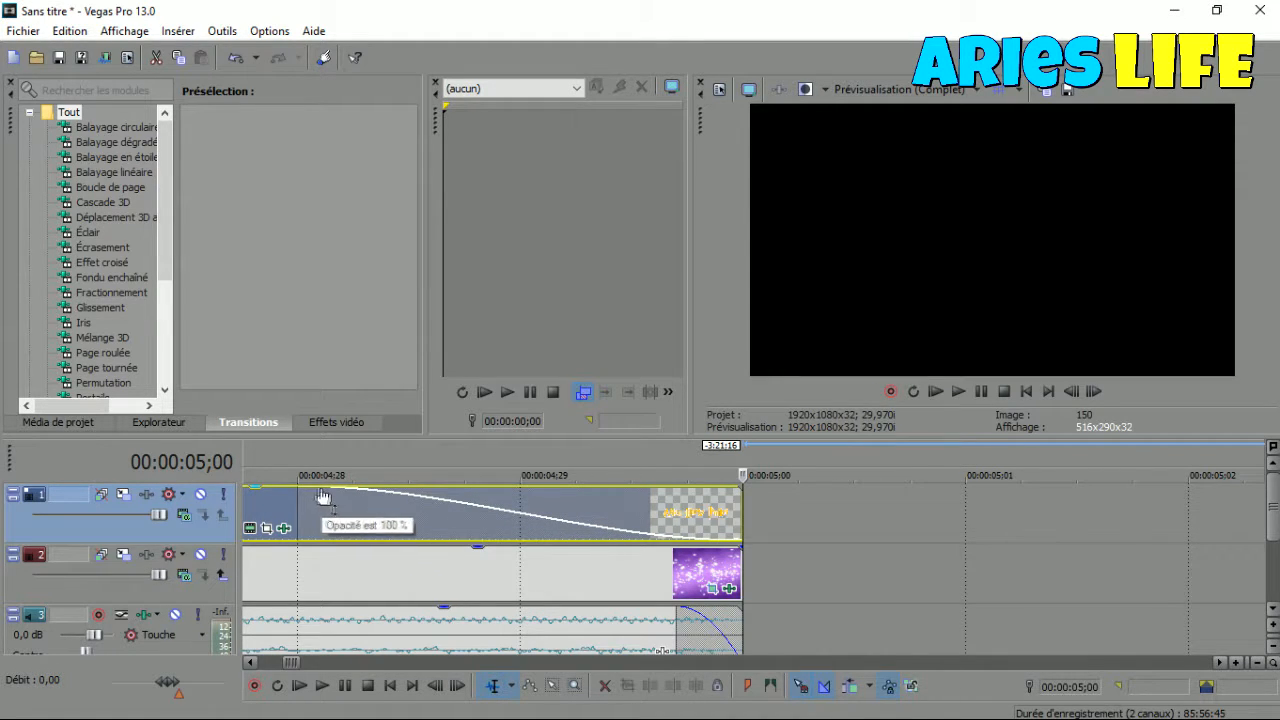
{"action": "left_click_drag", "start_coordinate": [297, 489], "coordinate": [760, 503]}
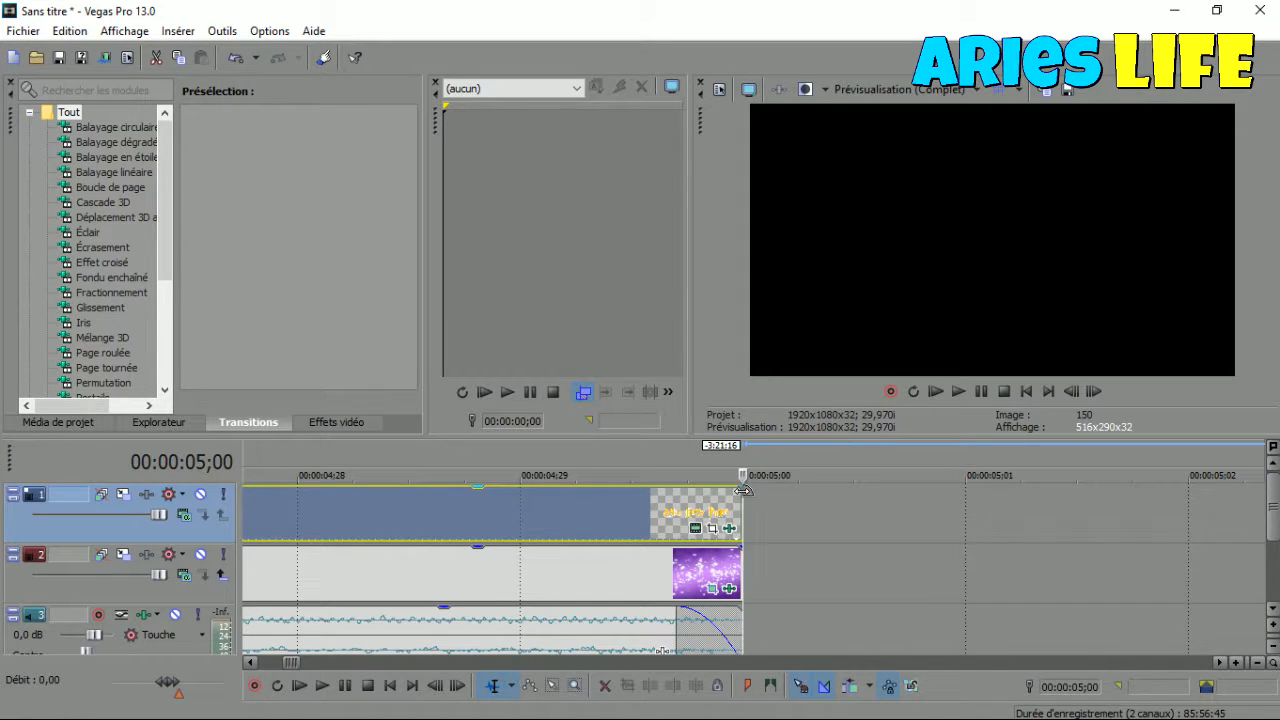
{"action": "mouse_move", "coordinate": [708, 490]}
{"action": "left_mouse_down"}
{"action": "mouse_move", "coordinate": [582, 495]}
{"action": "mouse_move", "coordinate": [729, 478]}
{"action": "left_mouse_up"}
{"action": "scroll", "coordinate": [851, 486], "scroll_direction": "down", "scroll_amount": 4}
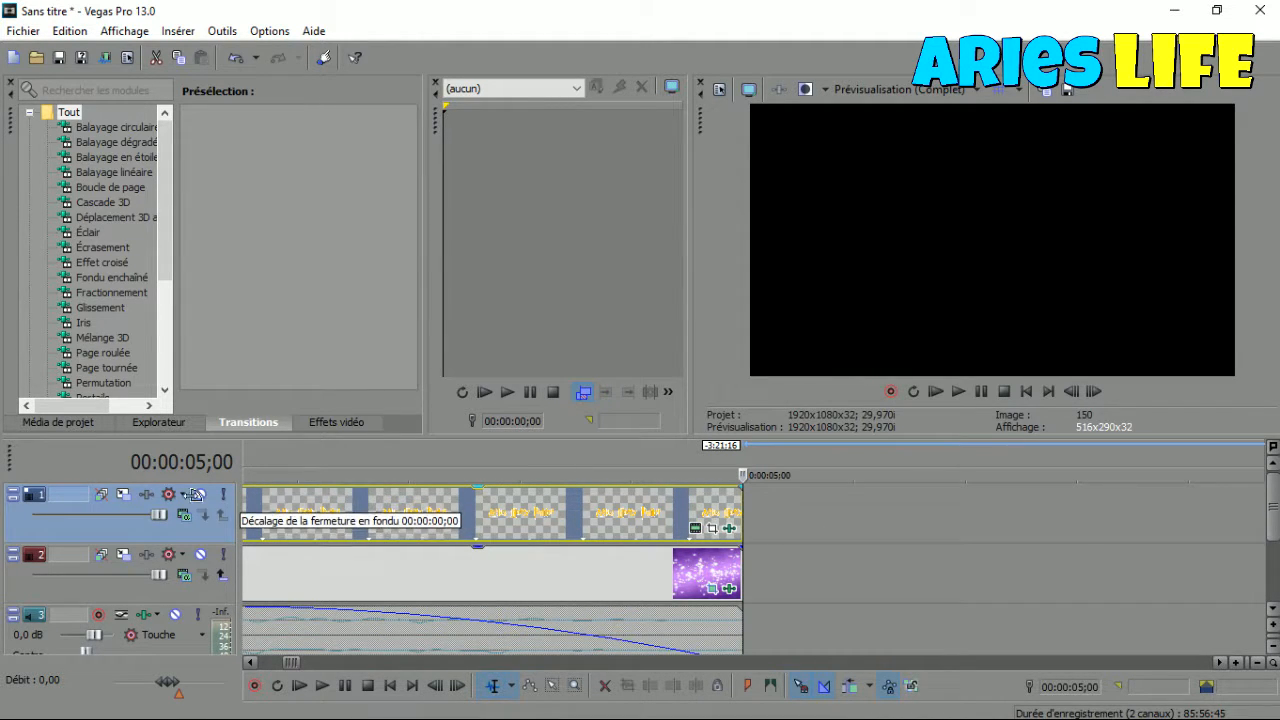
{"action": "left_click_drag", "start_coordinate": [183, 496], "coordinate": [788, 489]}
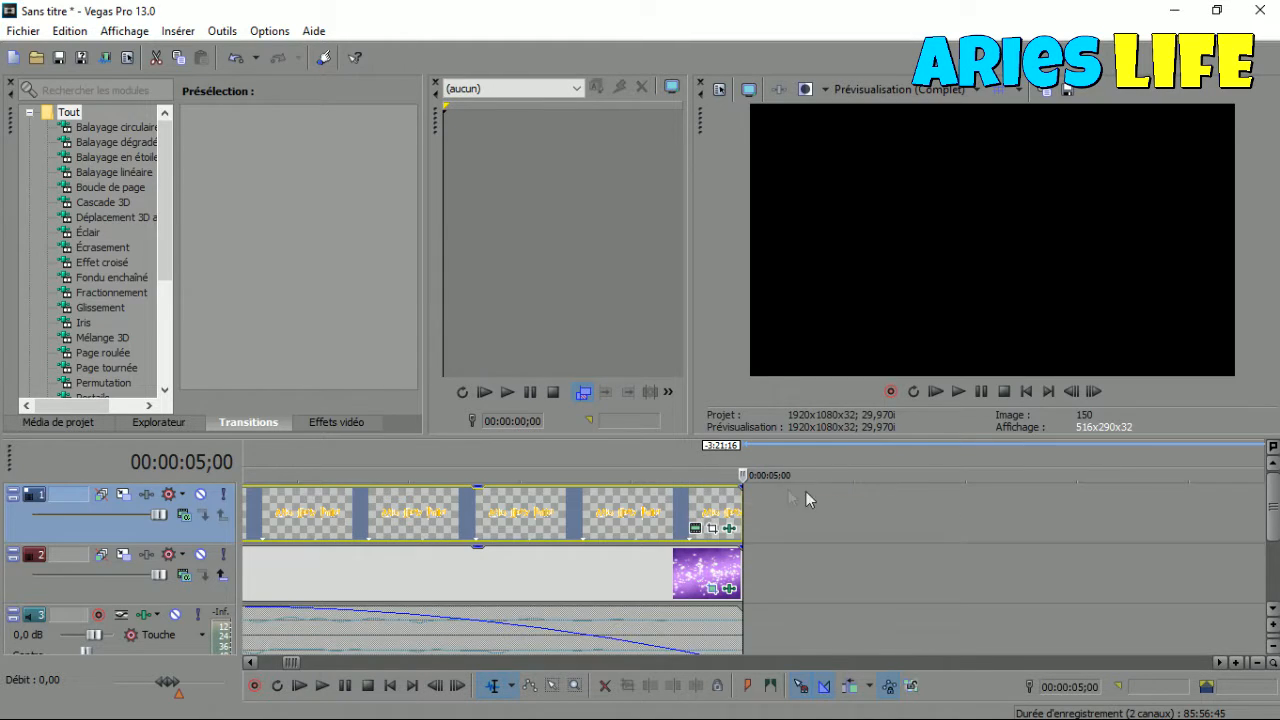
Step: Play the whole composition from the start to check the title's fade-in with the music, and stop playback
{"action": "scroll", "coordinate": [861, 496], "scroll_direction": "down", "scroll_amount": 6}
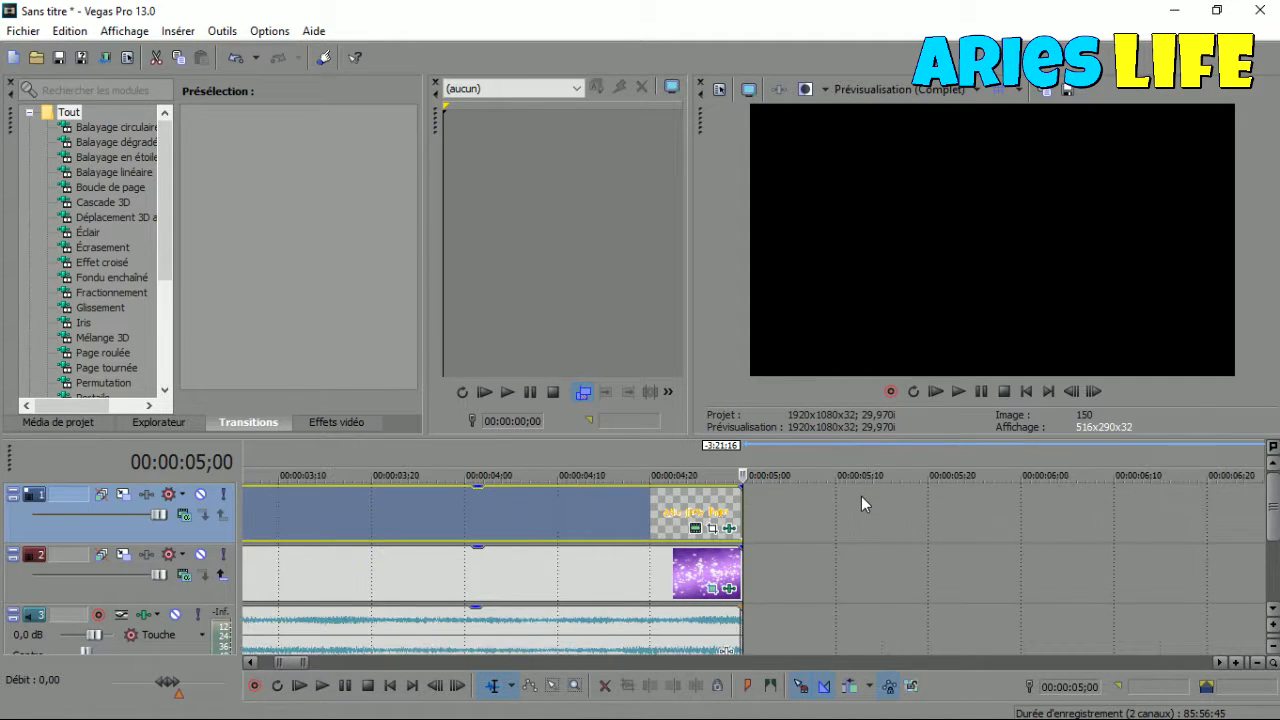
{"action": "scroll", "coordinate": [836, 516], "scroll_direction": "down", "scroll_amount": 4}
{"action": "left_click", "coordinate": [1026, 392]}
{"action": "left_click", "coordinate": [978, 390]}
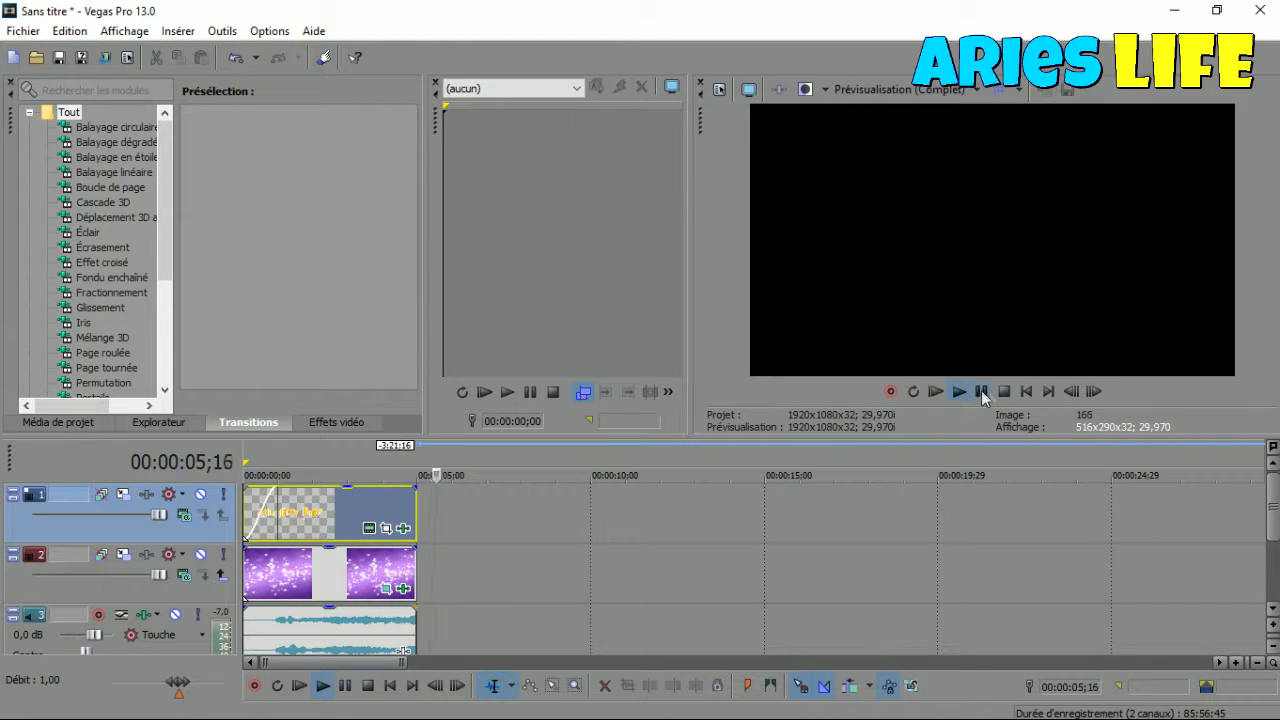
{"action": "left_click", "coordinate": [1004, 391]}
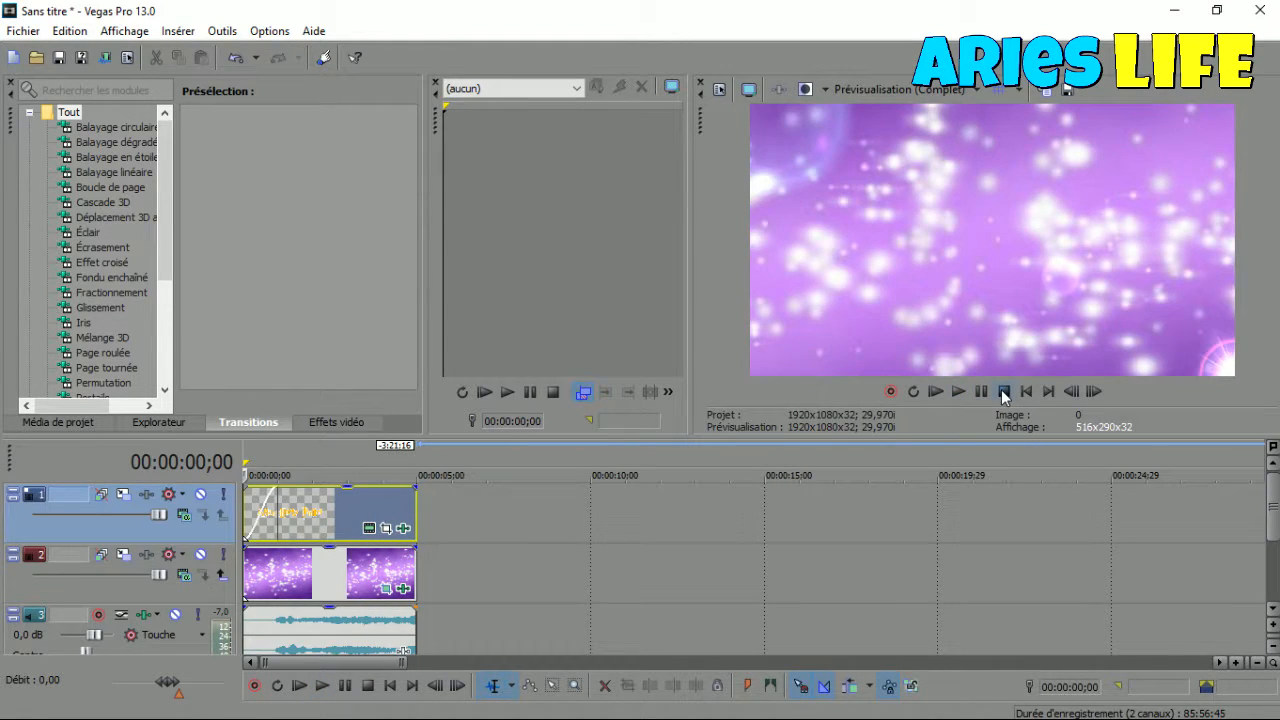